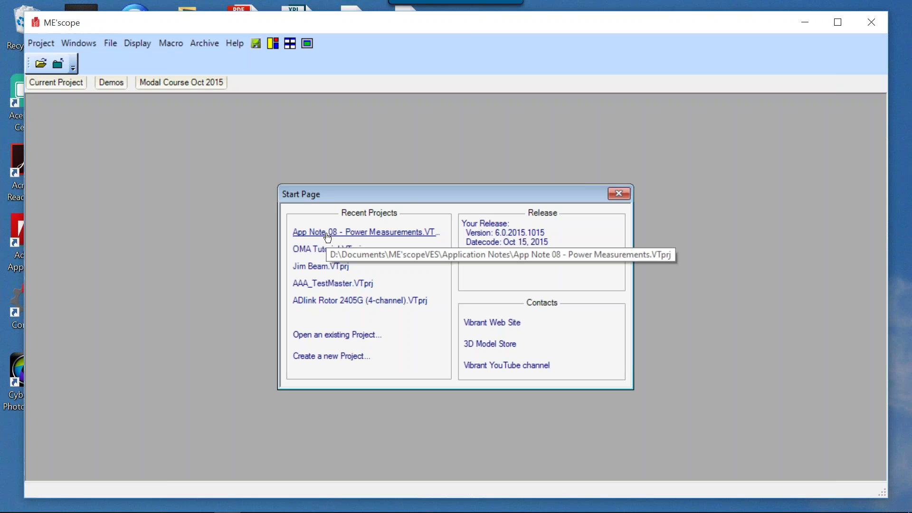
Open the recent project App Note 08 - Power Measurements and its added file AppNote #08 - Power Measurements.pdf.
click(327, 235)
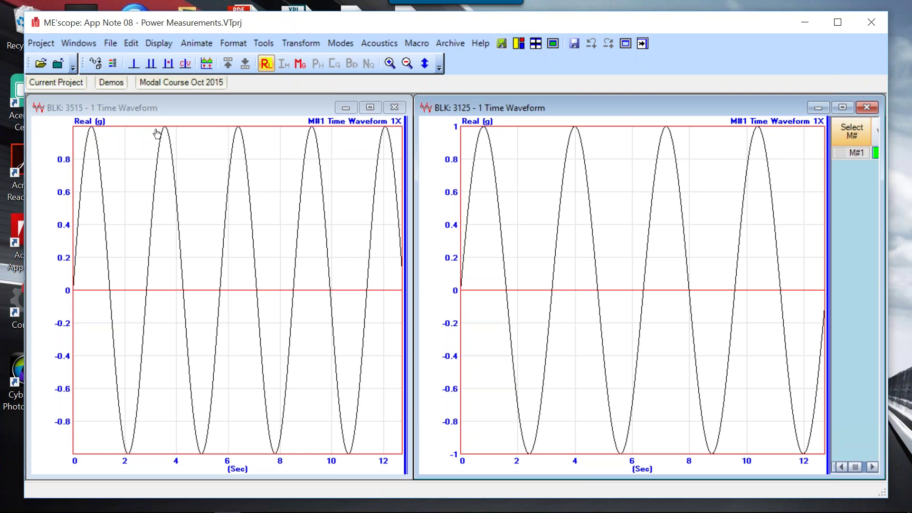
click(65, 85)
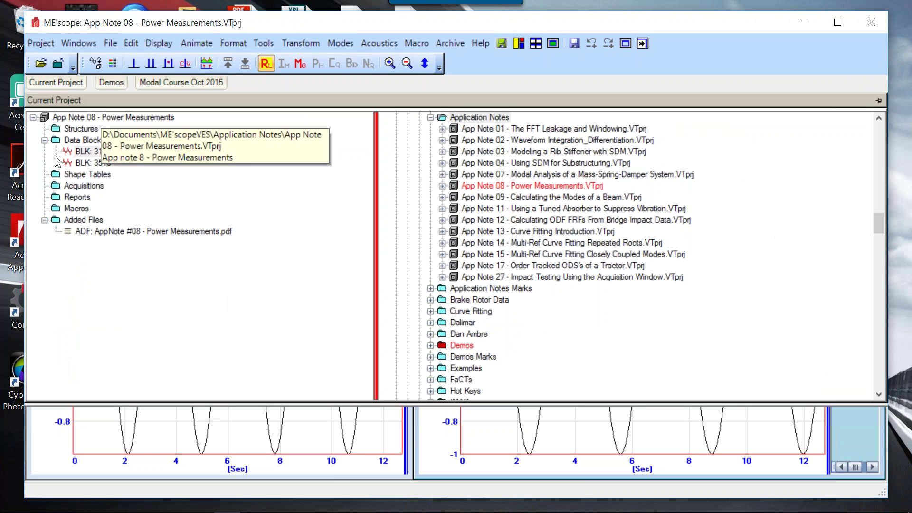
mouse_move(97, 163)
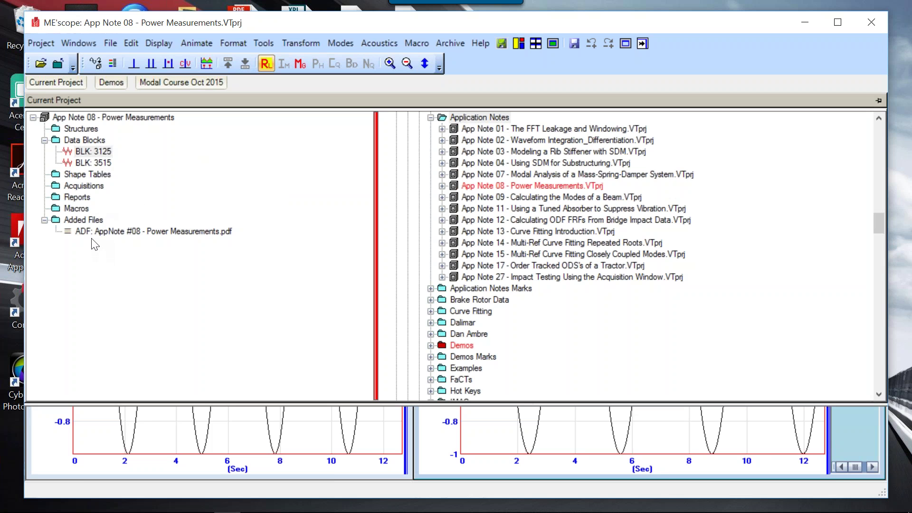
mouse_move(90, 235)
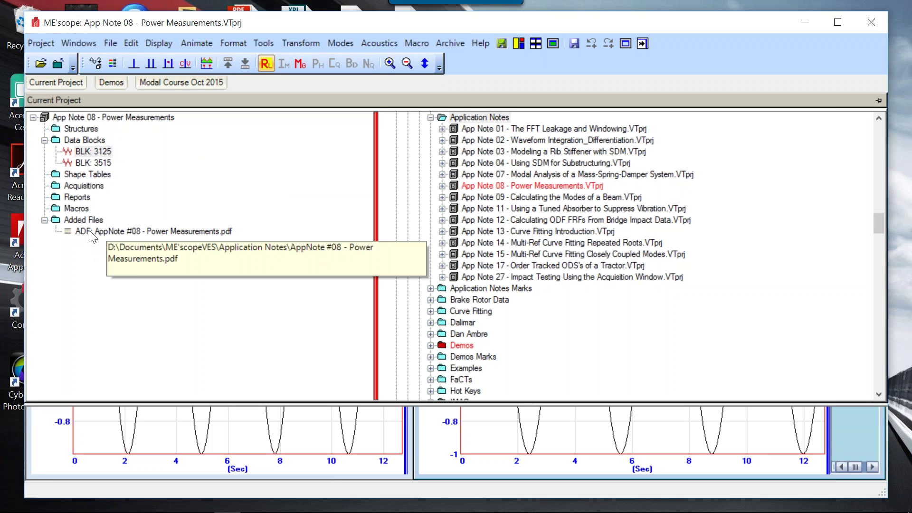
double_click(134, 233)
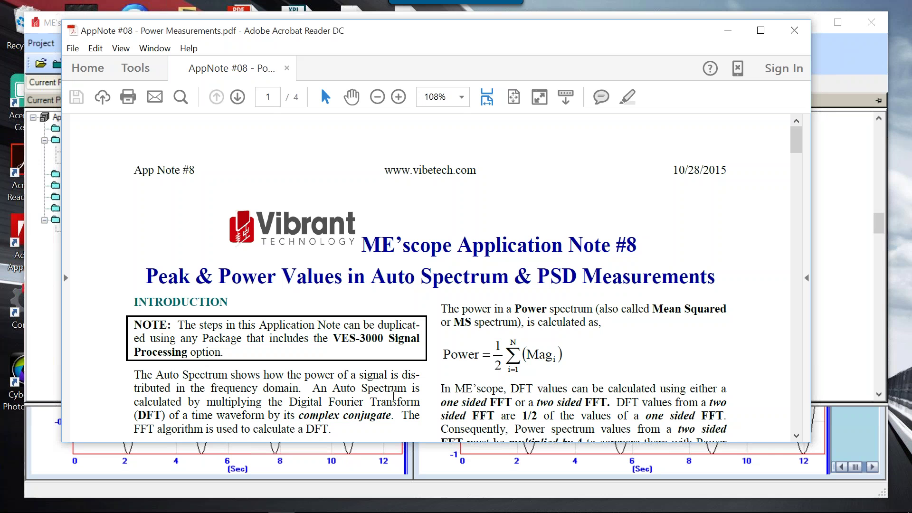
Read the application note's introduction on Auto Spectrum and PSD and the start of its Power section.
scroll(393, 395, down, 1)
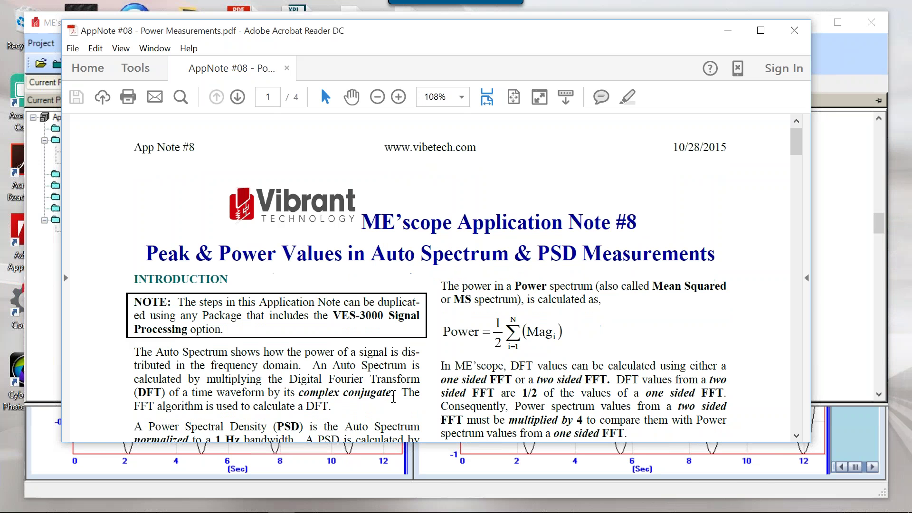
scroll(393, 397, down, 3)
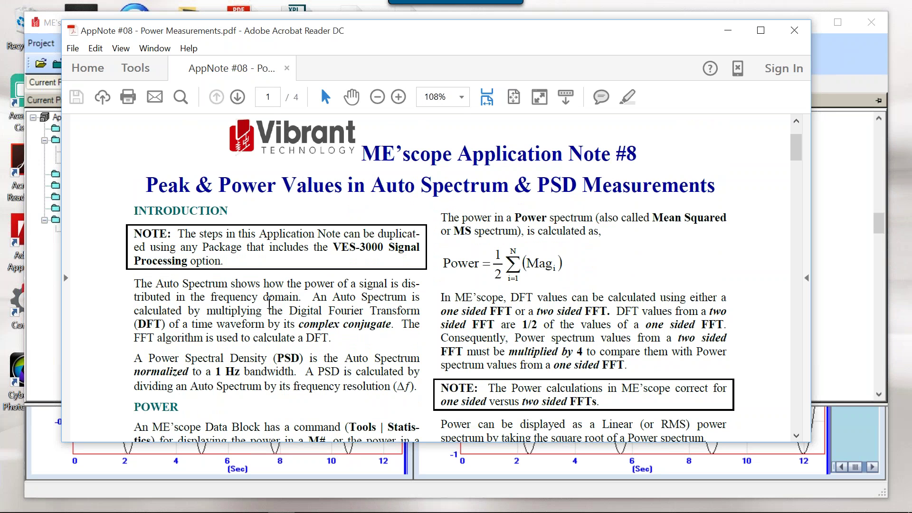
scroll(268, 301, down, 1)
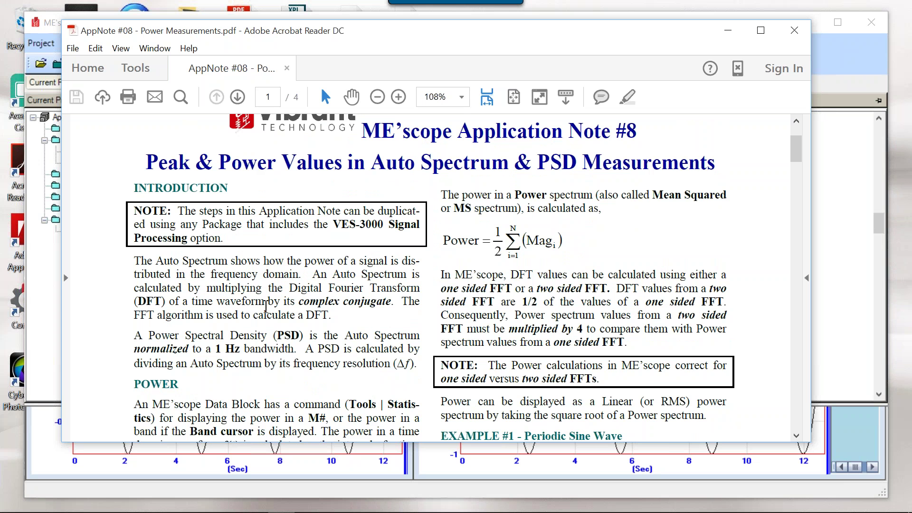
scroll(262, 316, down, 1)
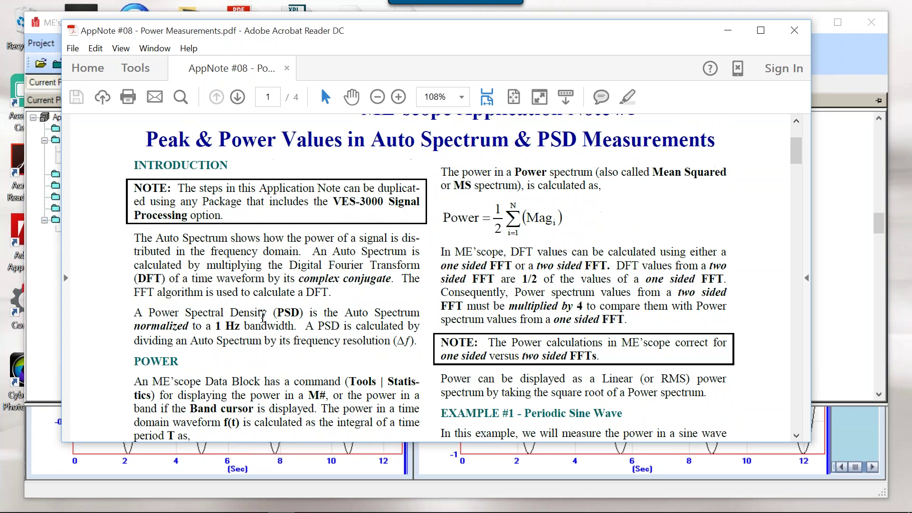
scroll(262, 317, down, 1)
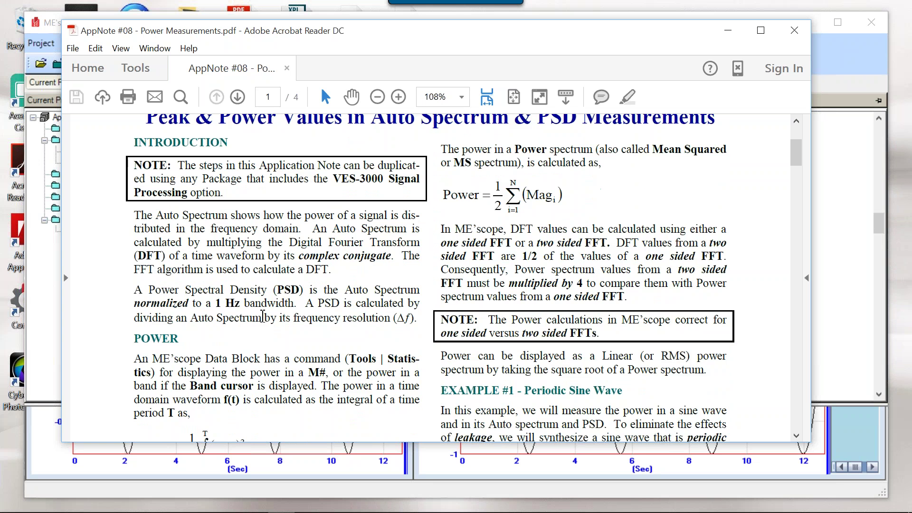
scroll(262, 317, down, 1)
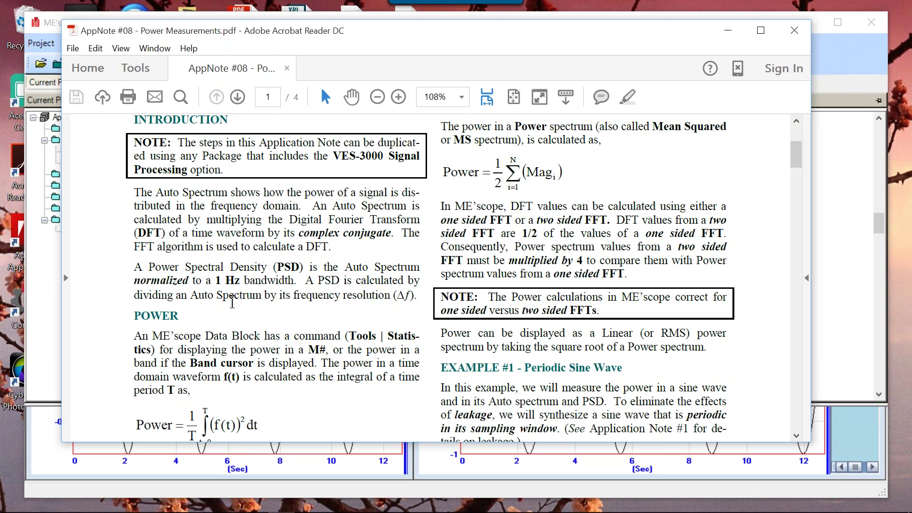
scroll(234, 308, down, 1)
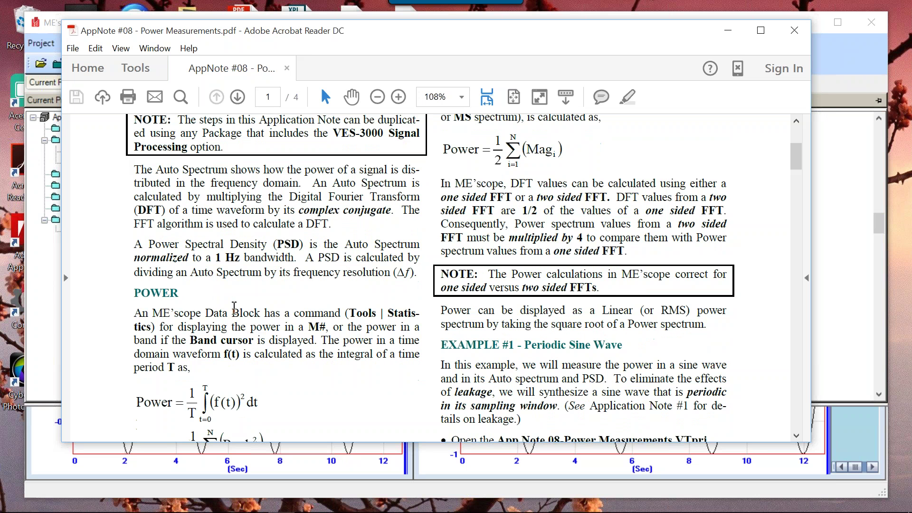
scroll(234, 307, down, 1)
scroll(234, 307, up, 1)
scroll(234, 309, down, 1)
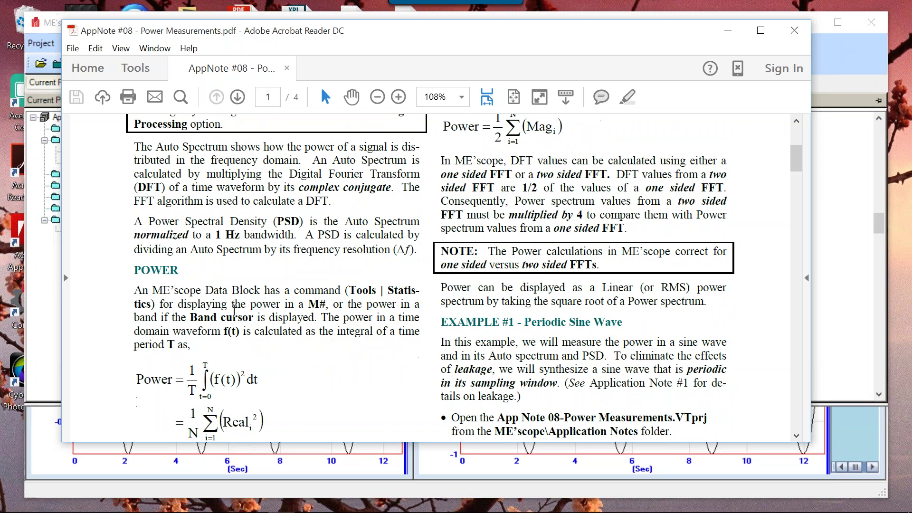
scroll(234, 309, down, 1)
scroll(234, 311, down, 1)
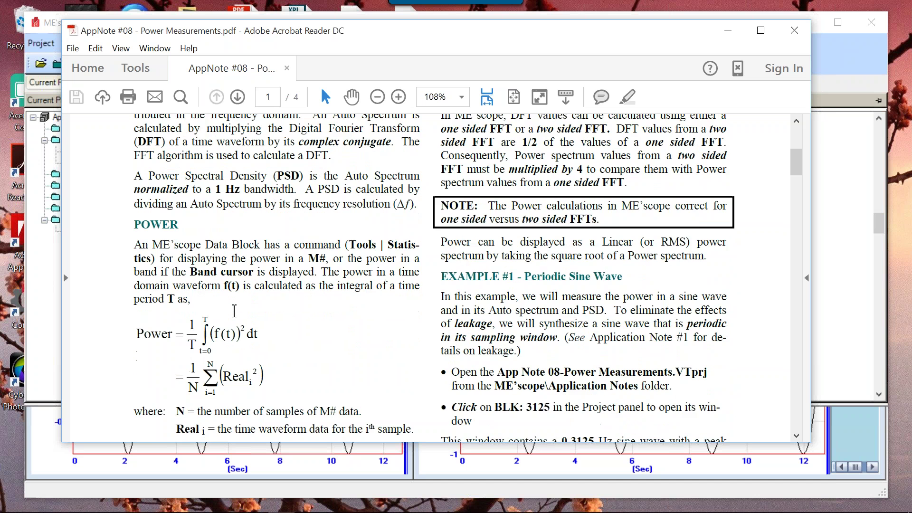
scroll(234, 311, down, 1)
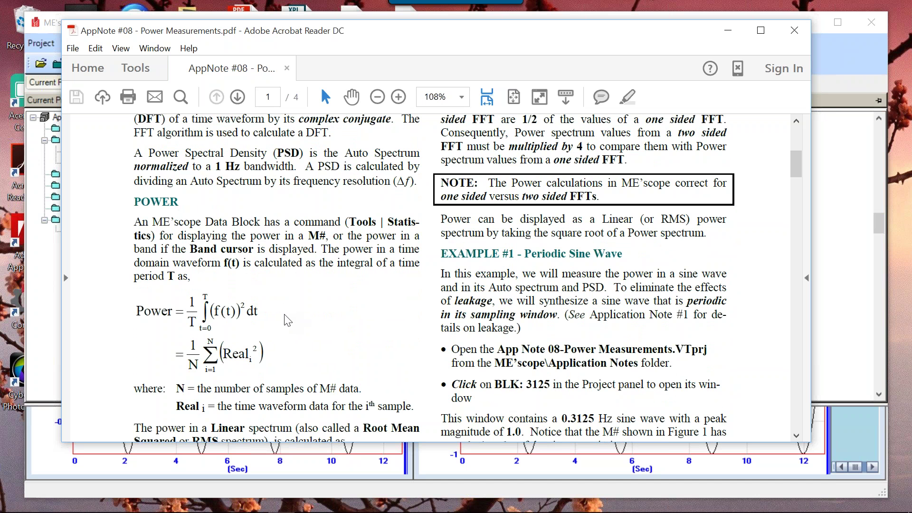
scroll(288, 321, down, 1)
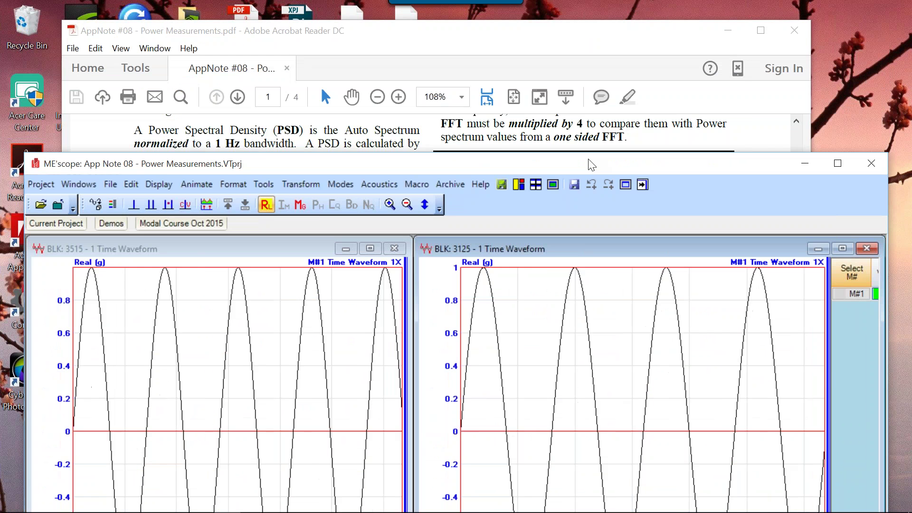
Check the current project's file list in the maximized ME'scope window and minimize it to return to the PDF.
double_click(591, 164)
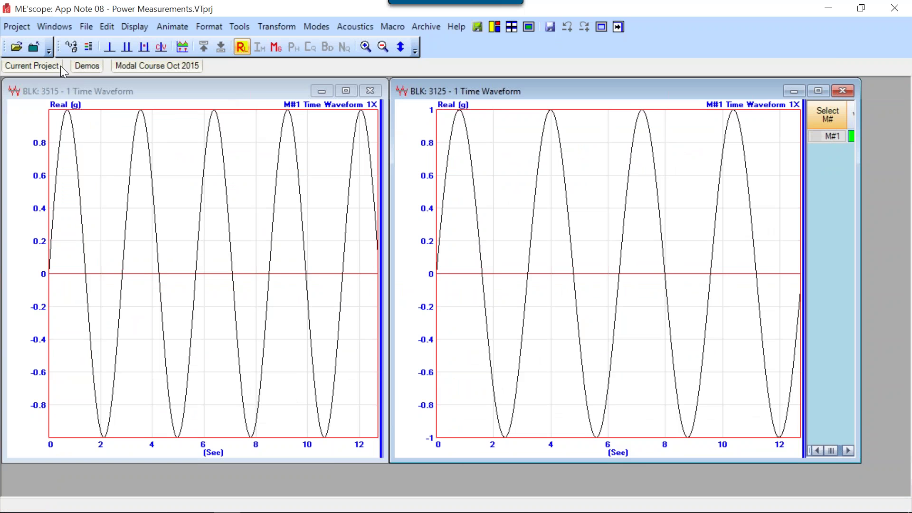
click(41, 69)
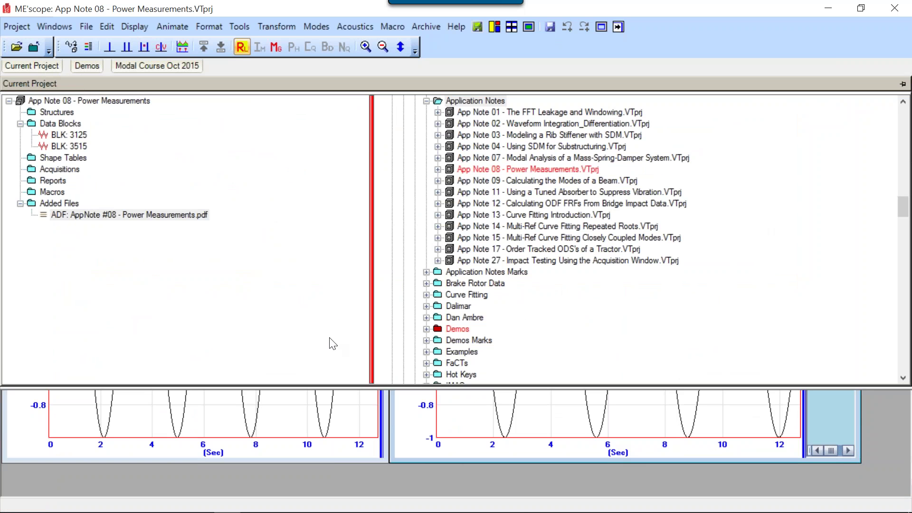
click(829, 9)
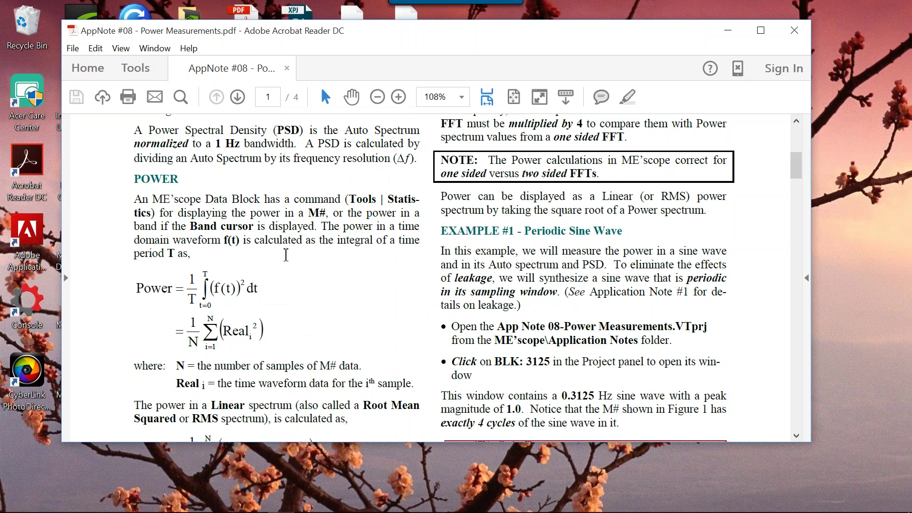
Examine the power equations for a time domain waveform and a Linear (RMS) spectrum in the Power section.
scroll(286, 255, down, 1)
scroll(436, 277, down, 3)
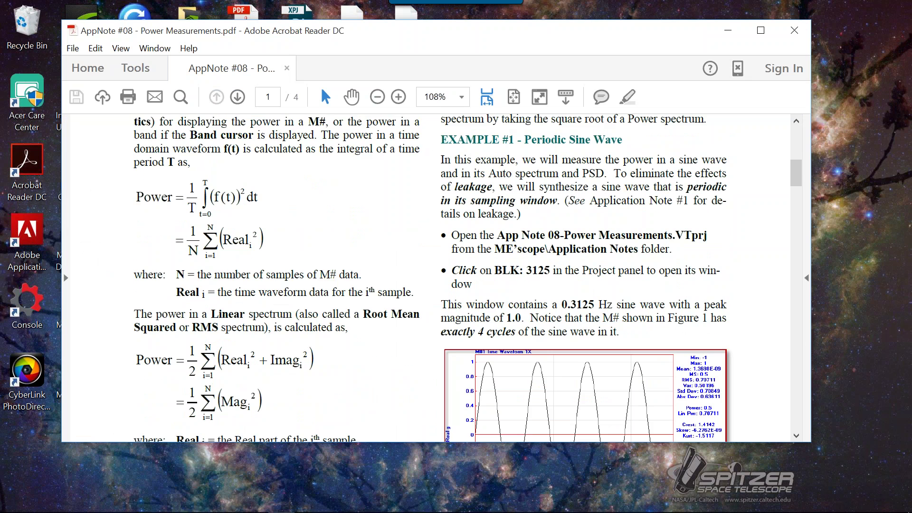
scroll(212, 239, down, 1)
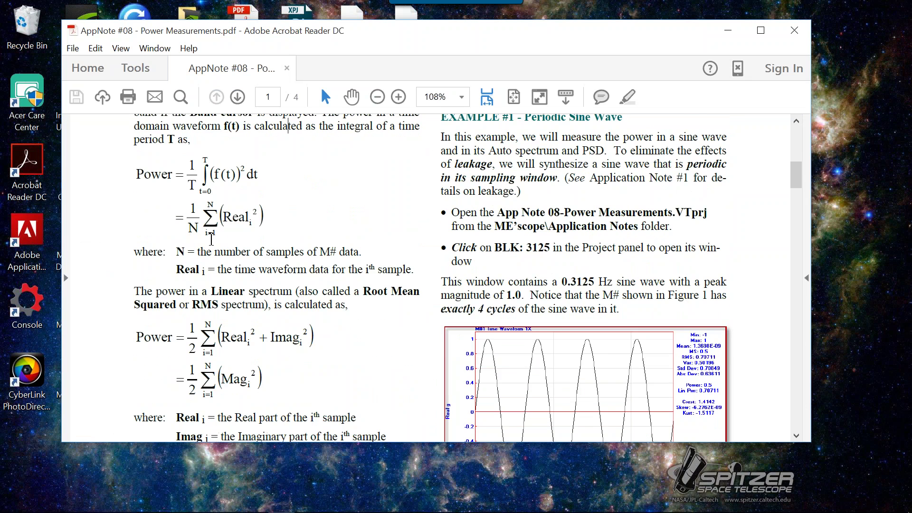
scroll(211, 240, up, 1)
scroll(211, 240, up, 1)
scroll(212, 240, down, 4)
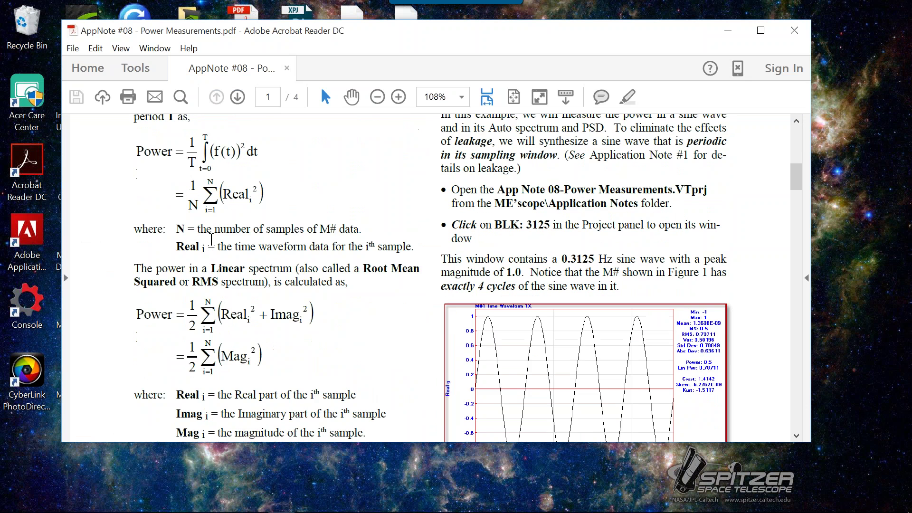
scroll(270, 282, down, 1)
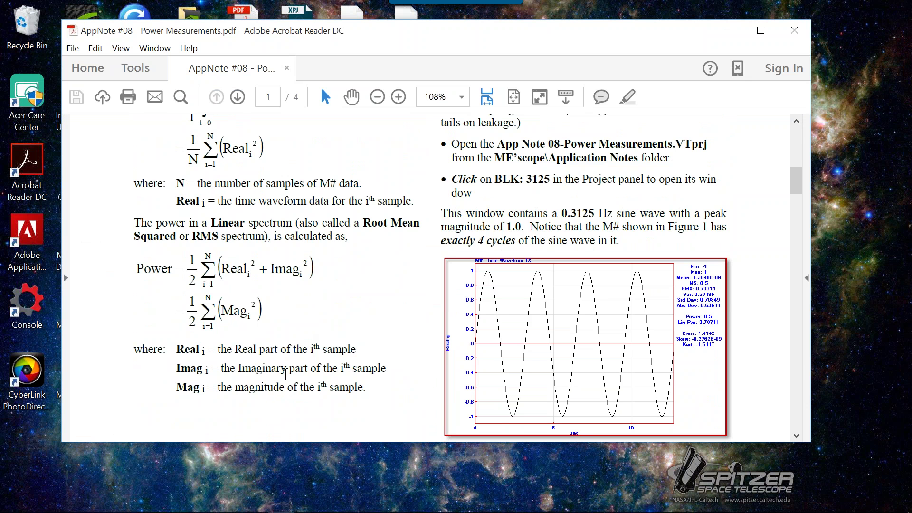
scroll(285, 373, up, 3)
scroll(285, 373, down, 3)
scroll(432, 278, up, 1)
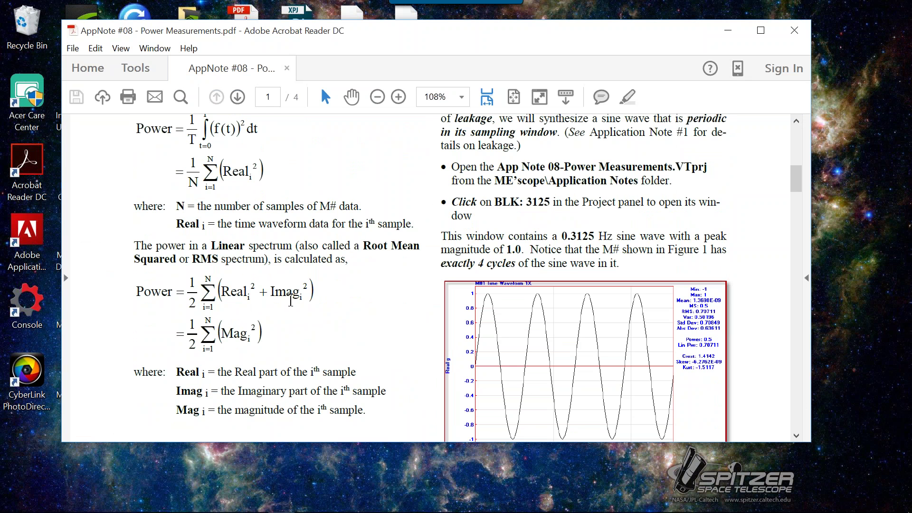
scroll(233, 340, down, 1)
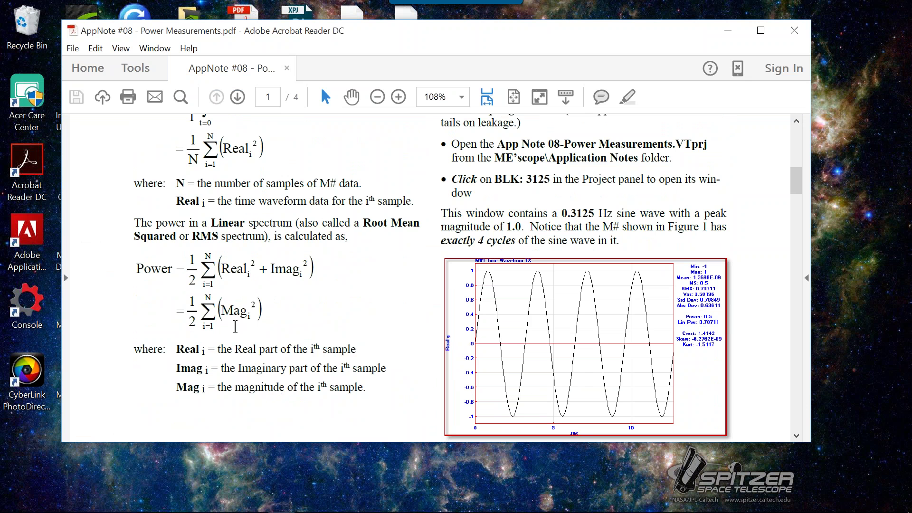
Examine the Power (MS) spectrum equation and the one sided versus two sided FFT notes, and compare them with the time waveform equation.
scroll(235, 326, up, 4)
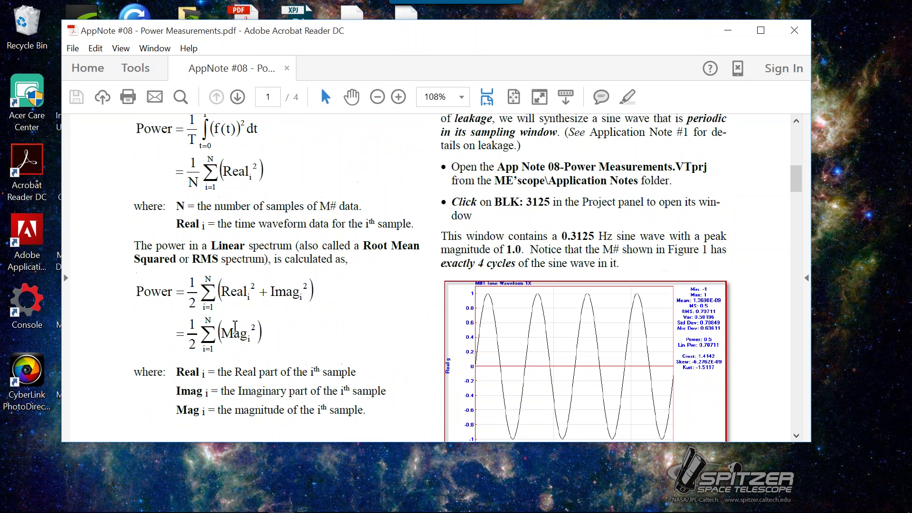
scroll(235, 327, up, 6)
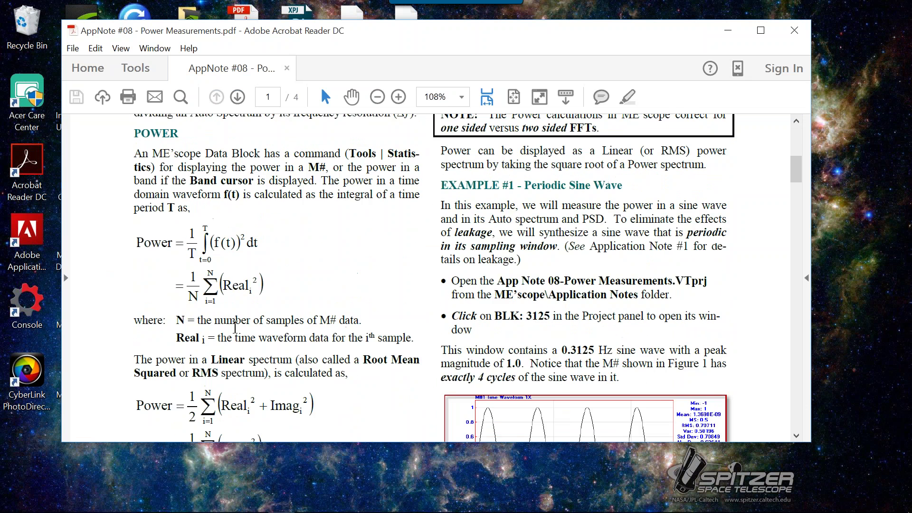
scroll(234, 327, up, 1)
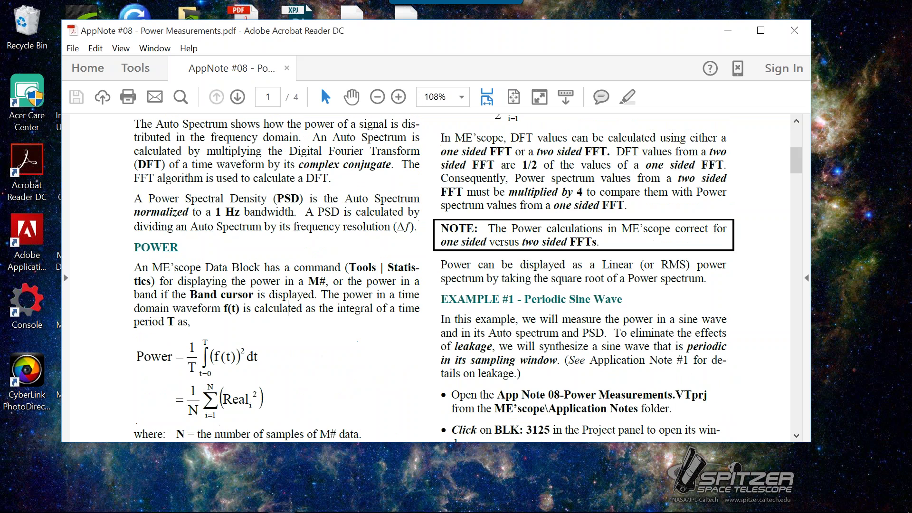
scroll(235, 327, up, 4)
scroll(287, 401, up, 1)
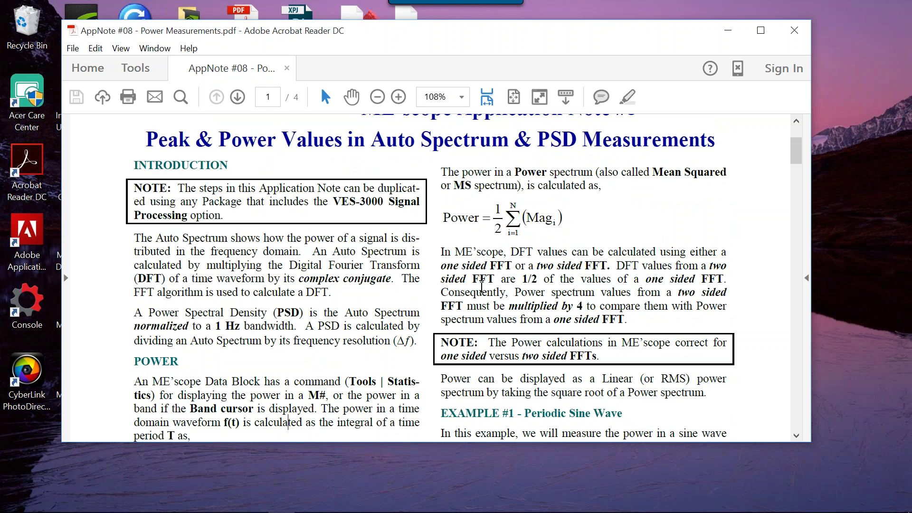
scroll(475, 302, down, 1)
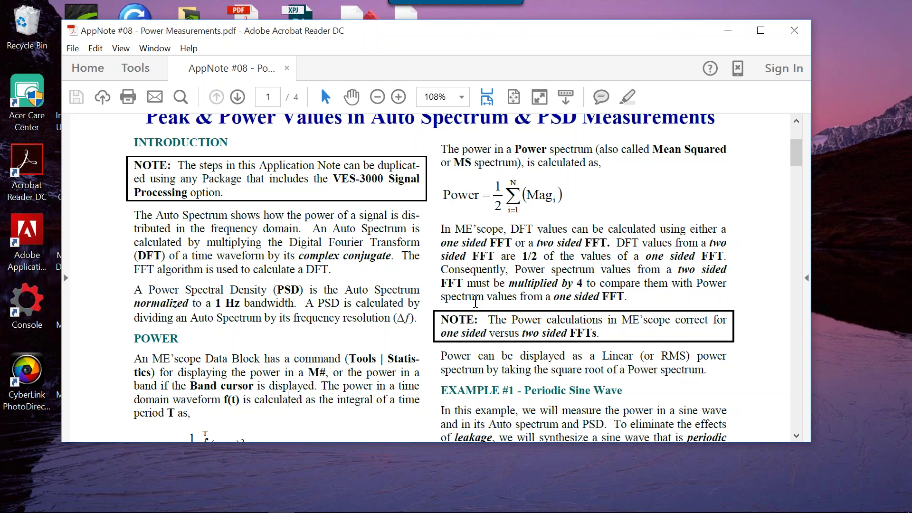
scroll(476, 302, down, 4)
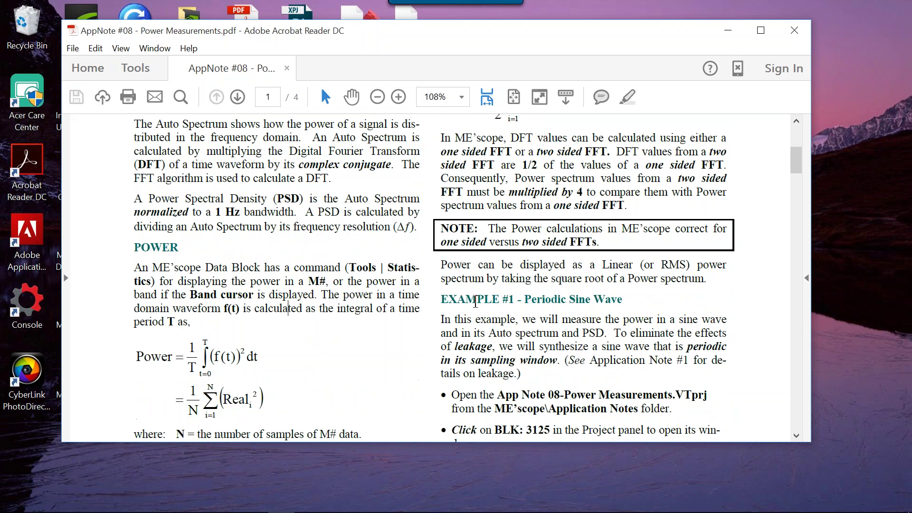
scroll(475, 302, up, 1)
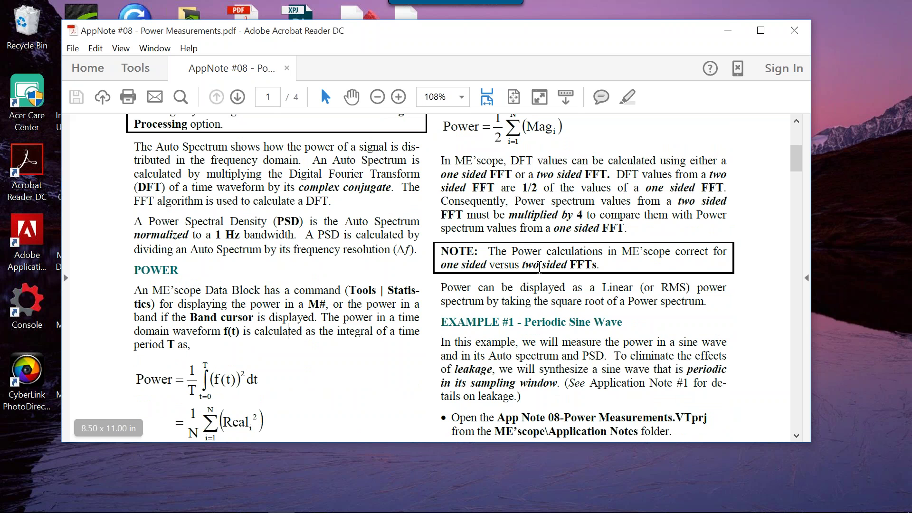
scroll(539, 268, up, 2)
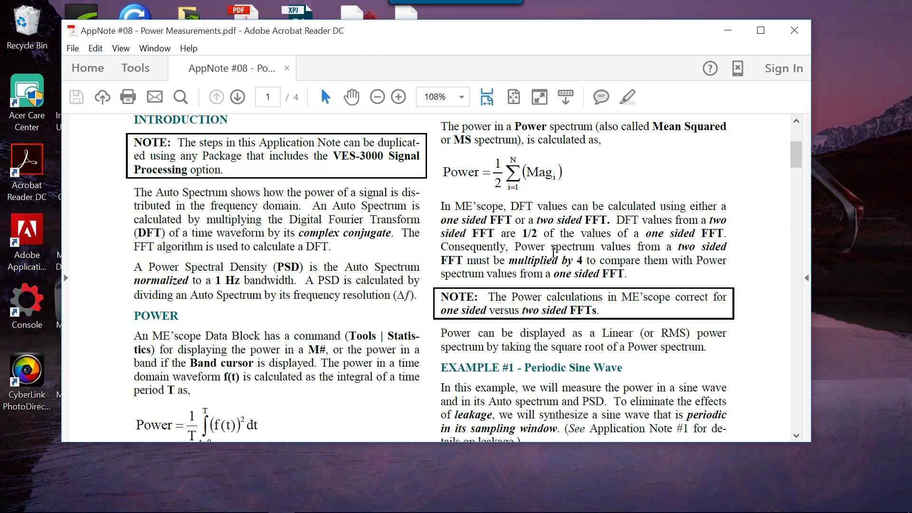
scroll(197, 355, down, 2)
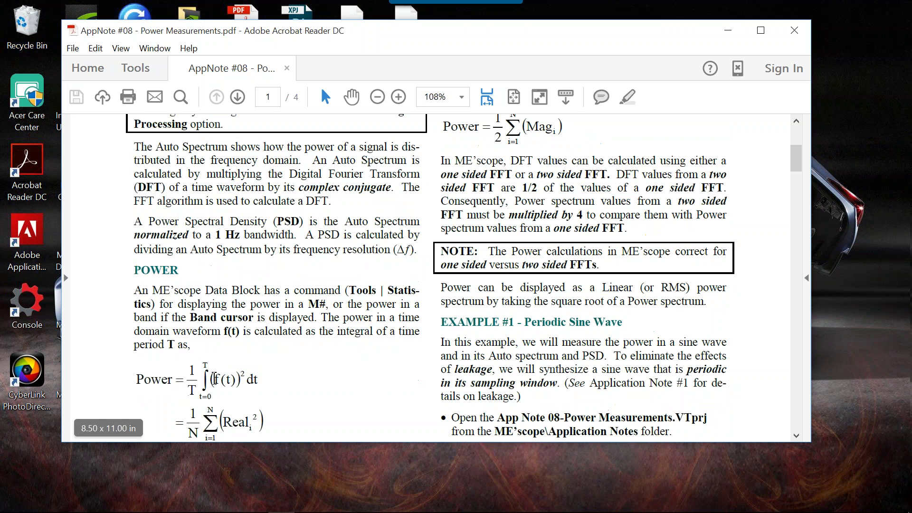
scroll(207, 391, down, 1)
scroll(208, 390, down, 2)
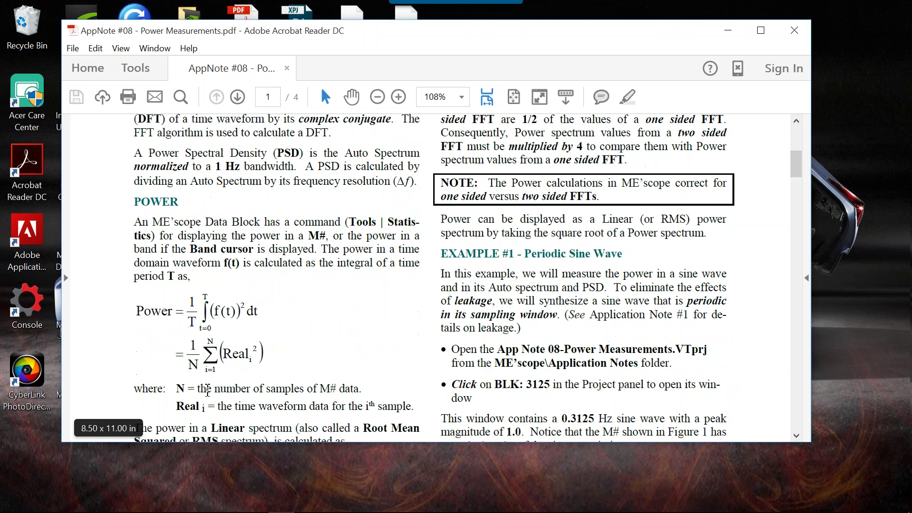
Review the one sided versus two sided FFT notes beside the time waveform power equation in the Power section.
scroll(208, 390, down, 1)
scroll(207, 390, down, 1)
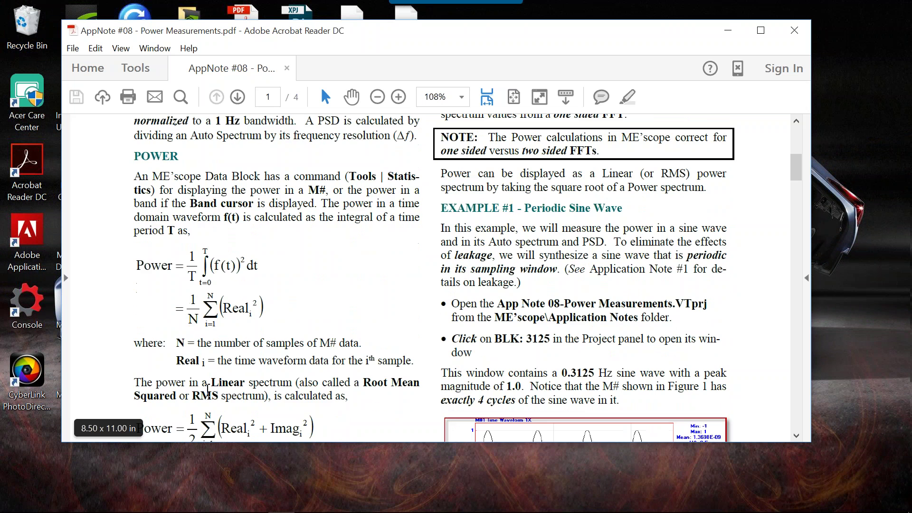
scroll(207, 390, up, 3)
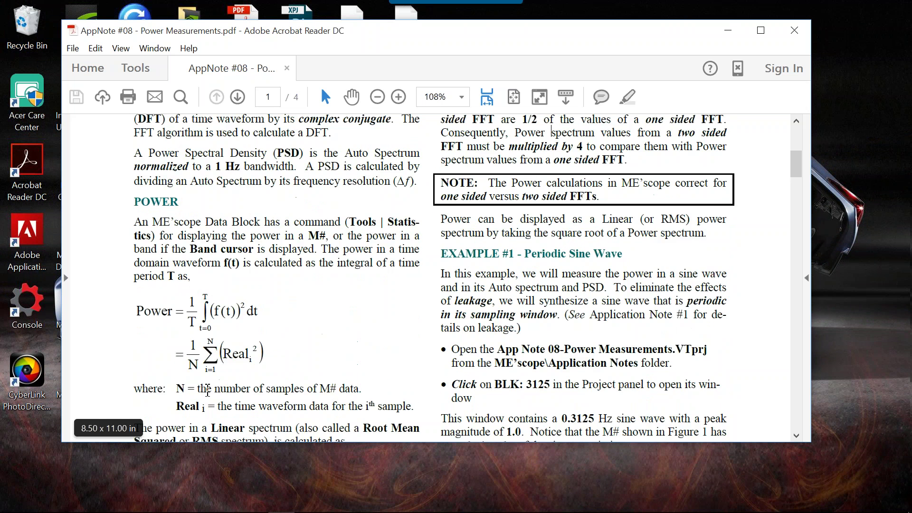
scroll(208, 391, up, 2)
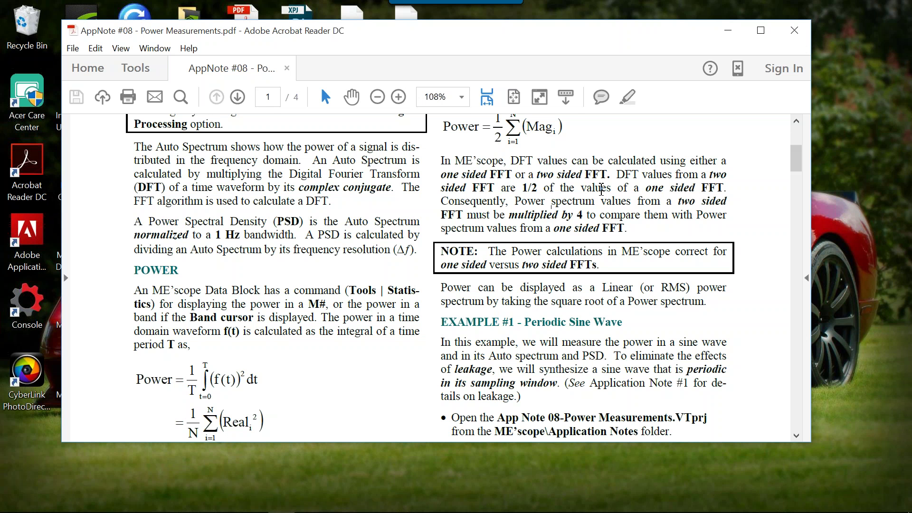
Read Example #1 on the periodic sine wave, including Figure 1, through to the Power in the Time Waveform instructions on page 2.
scroll(607, 346, down, 3)
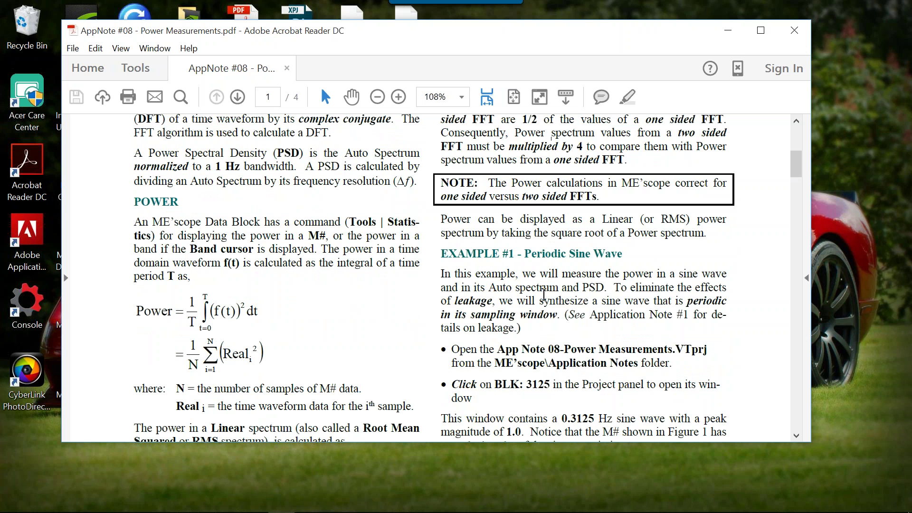
scroll(544, 294, down, 3)
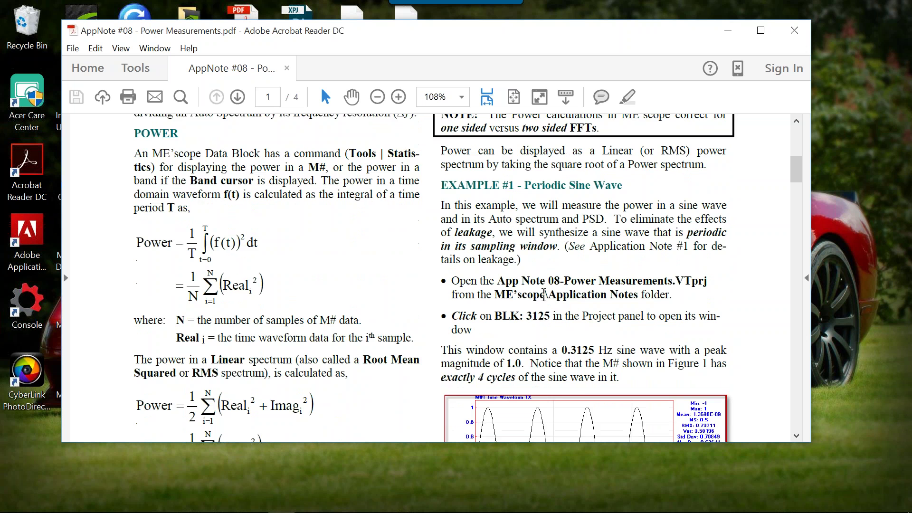
scroll(544, 294, down, 2)
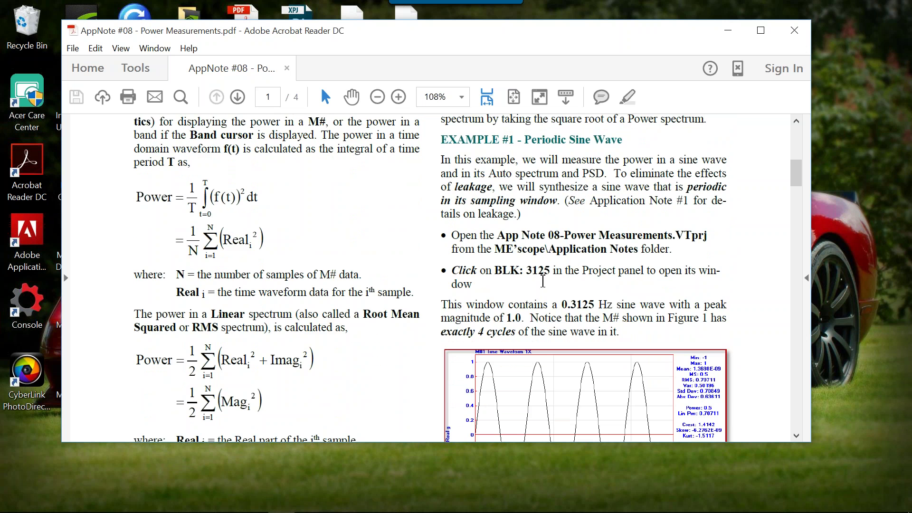
scroll(542, 282, down, 1)
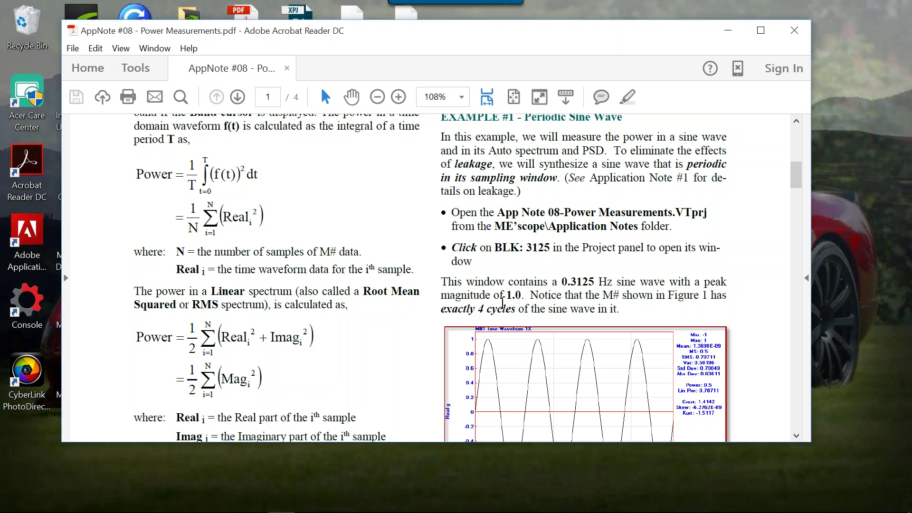
scroll(502, 303, down, 3)
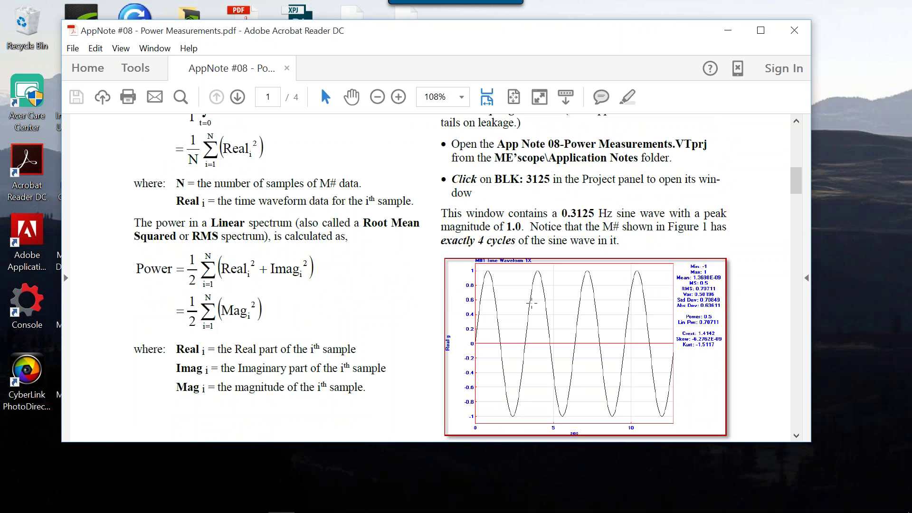
scroll(531, 303, down, 2)
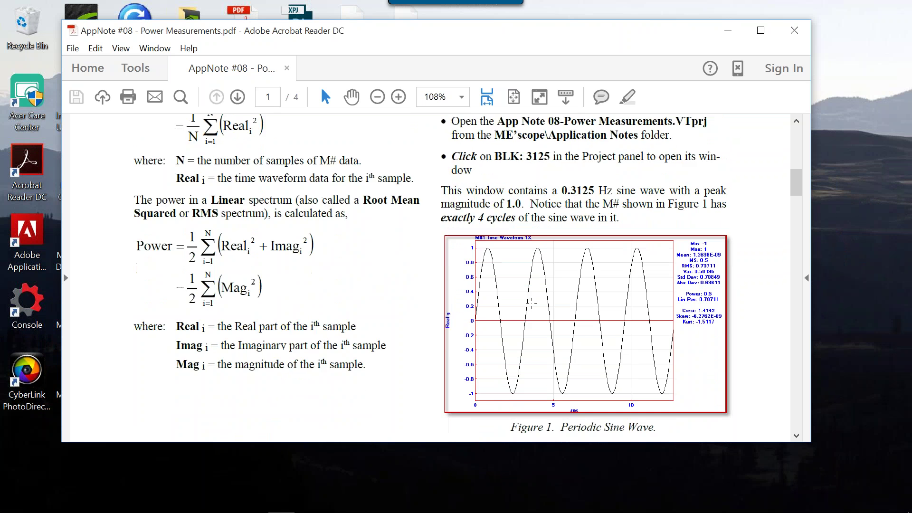
scroll(531, 302, down, 1)
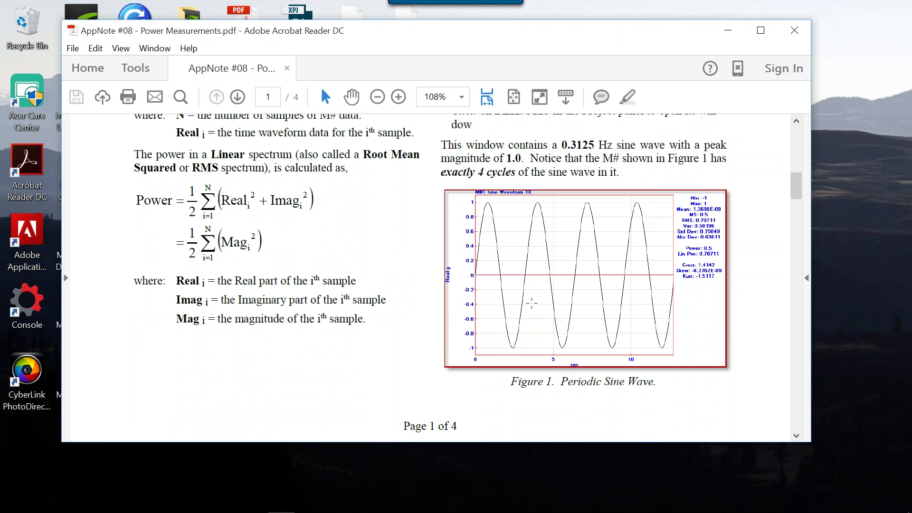
scroll(532, 302, up, 1)
scroll(531, 302, down, 3)
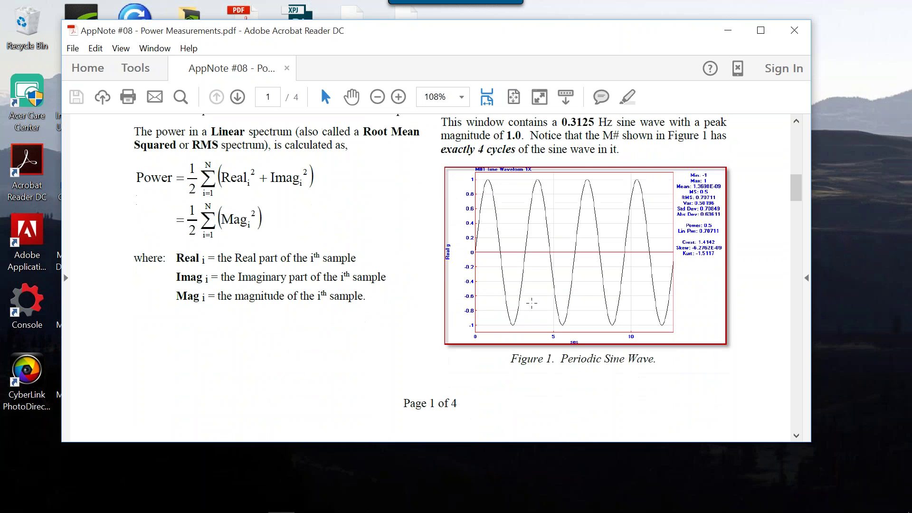
scroll(532, 303, down, 10)
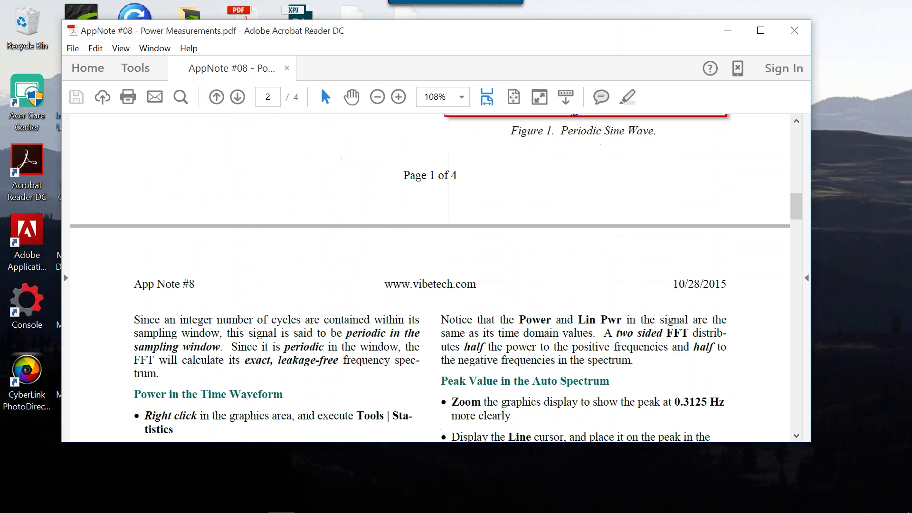
scroll(531, 302, down, 4)
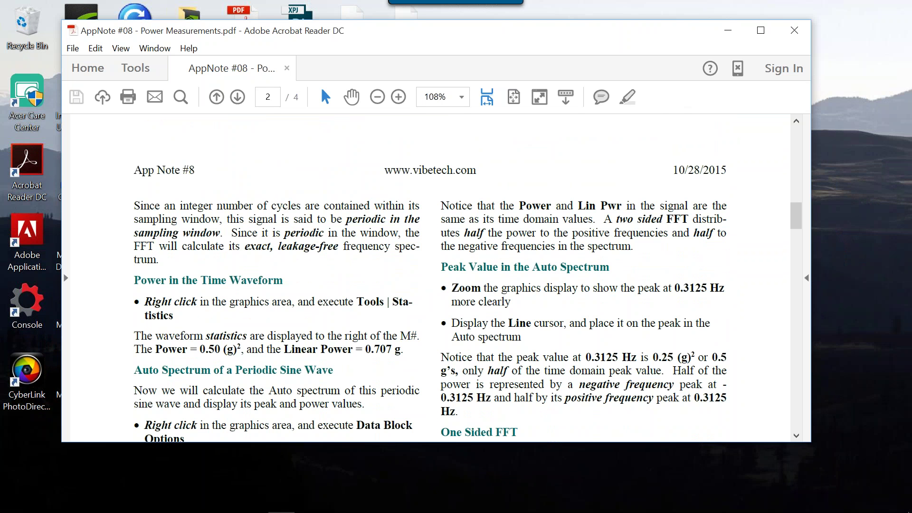
Switch to ME'scope, show the statistics for the BLK: 3125 time waveform and center its Data Block window.
click(228, 507)
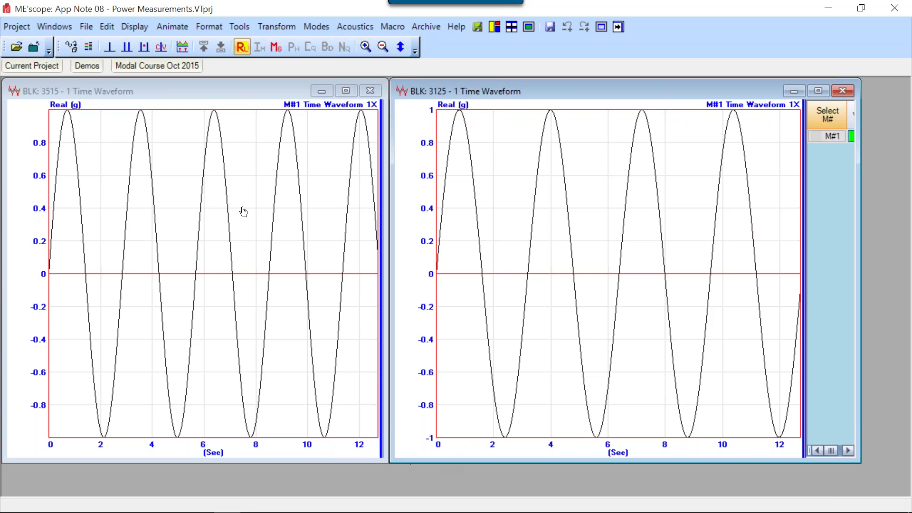
right_click(515, 164)
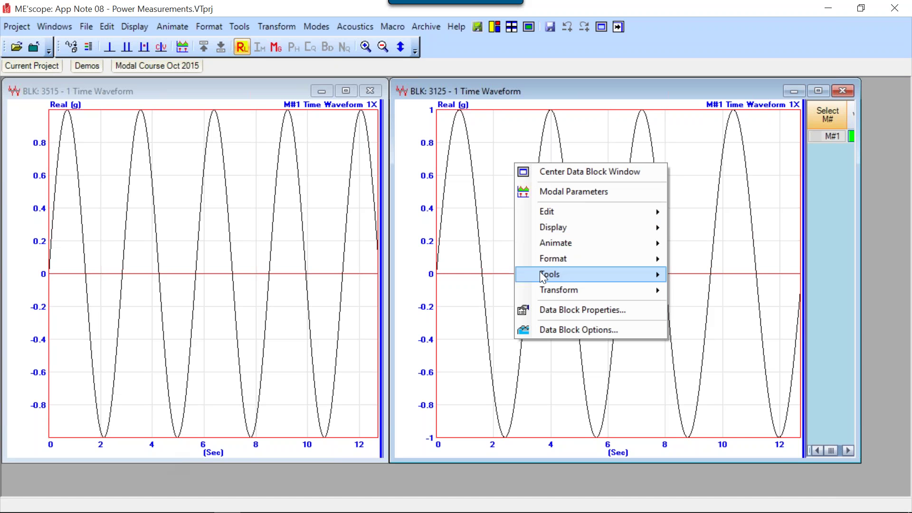
mouse_move(540, 275)
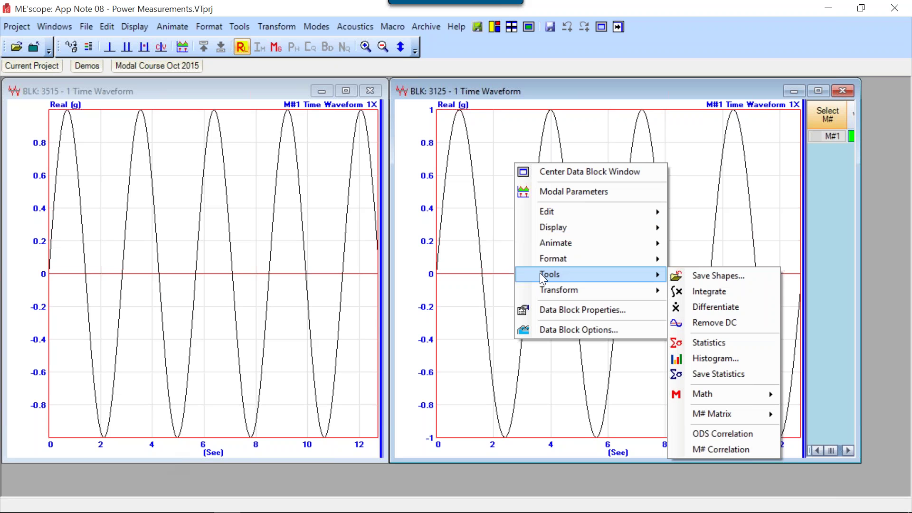
click(707, 342)
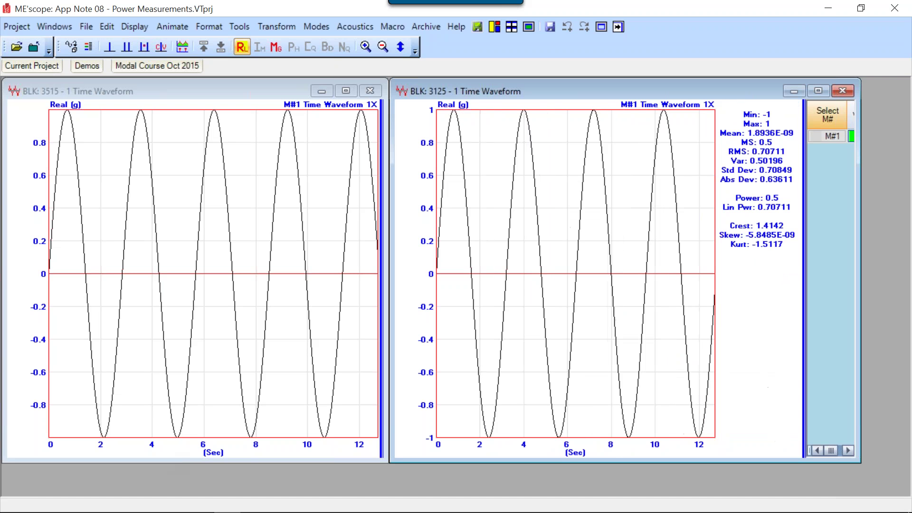
right_click(561, 153)
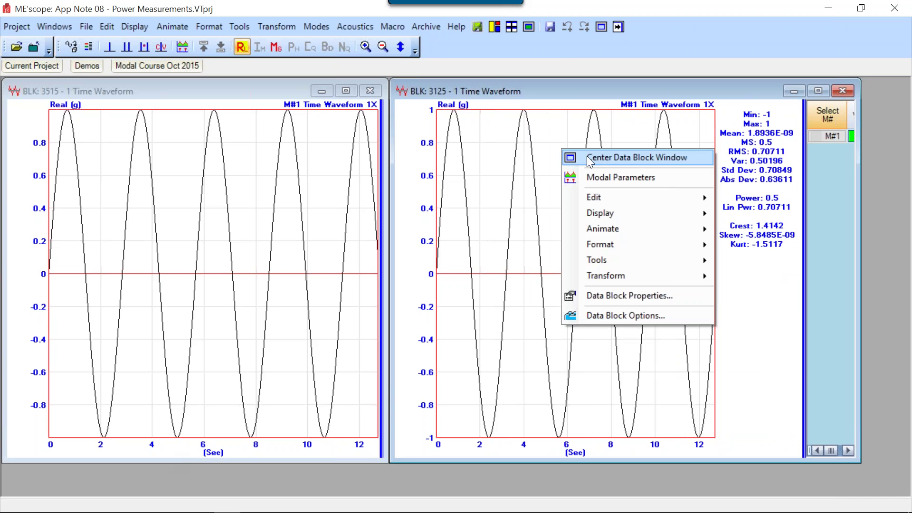
click(589, 158)
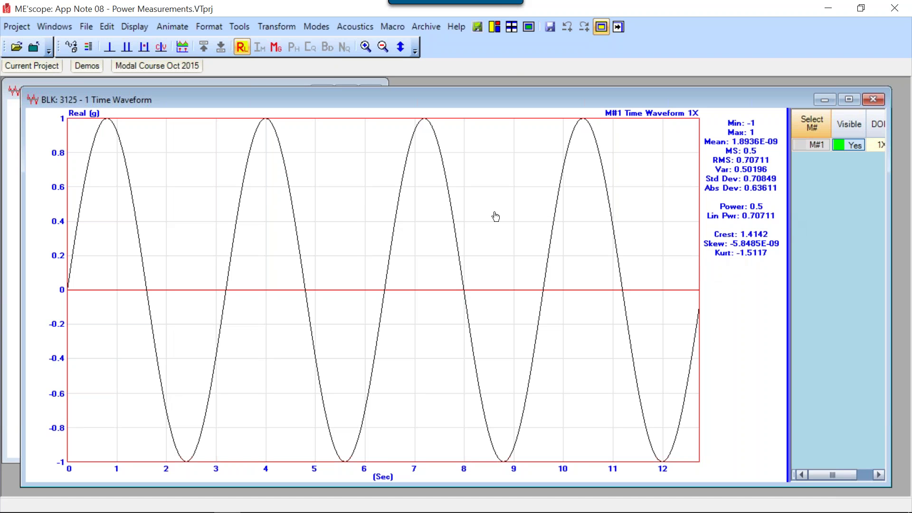
Transform the BLK: 3125 time waveform into its Fourier spectrum with the FFT.
right_click(492, 175)
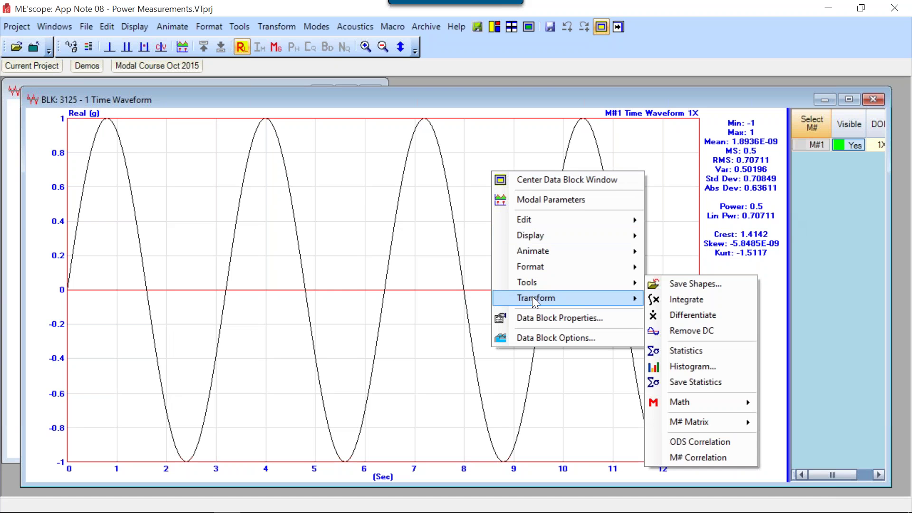
mouse_move(533, 299)
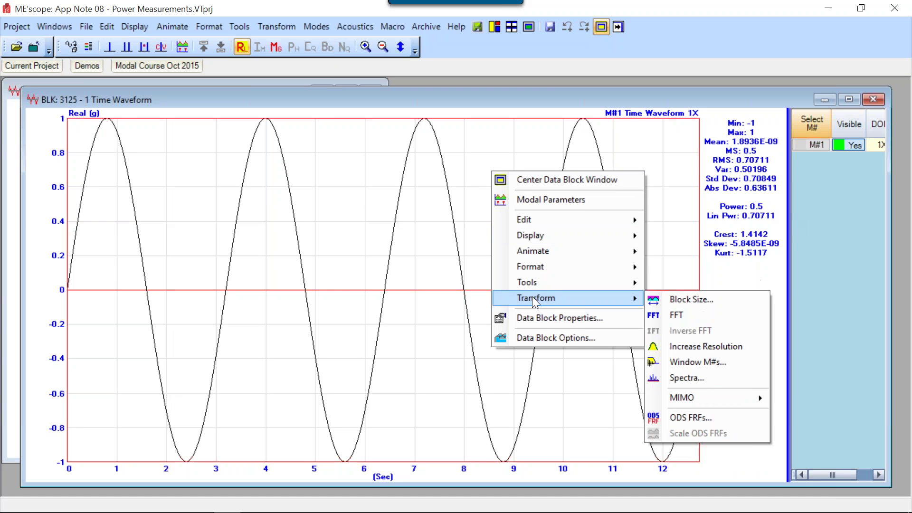
click(675, 320)
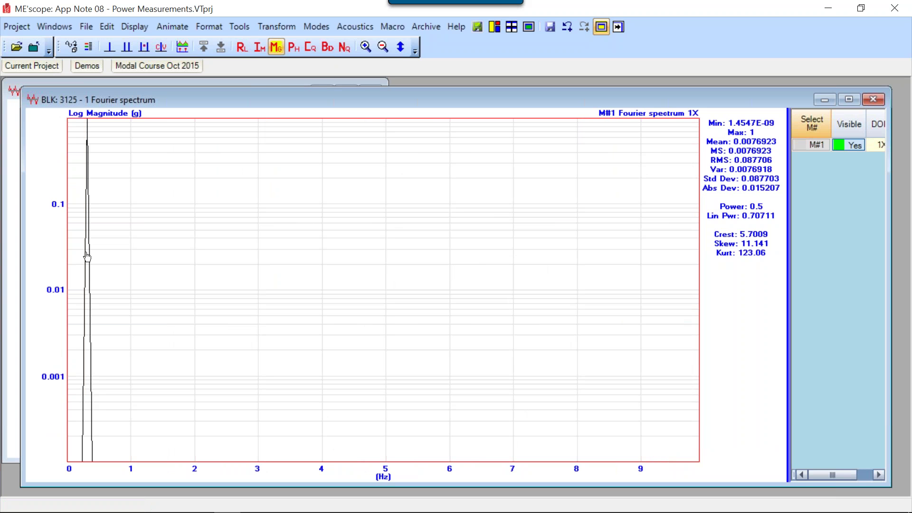
Place the Line cursor with its cursor values on the spectrum peak at 0.3125 Hz, and move the value label clear of the curve.
click(365, 48)
drag(116, 228, 68, 228)
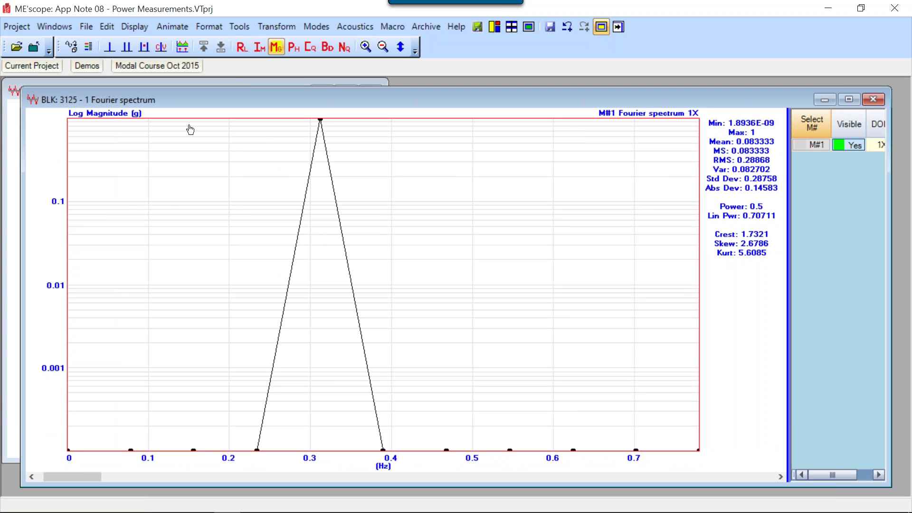
click(114, 50)
click(162, 48)
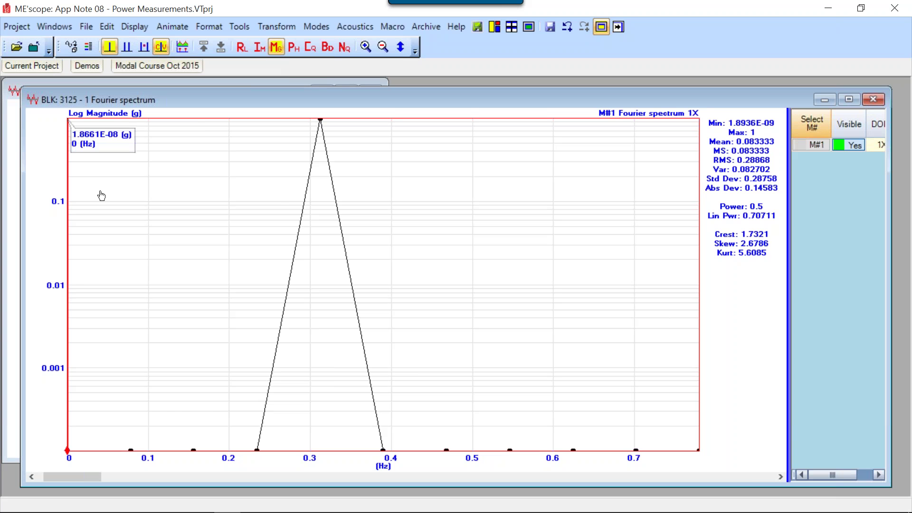
key(Right)
key(Right)
key(Right)
key(Right)
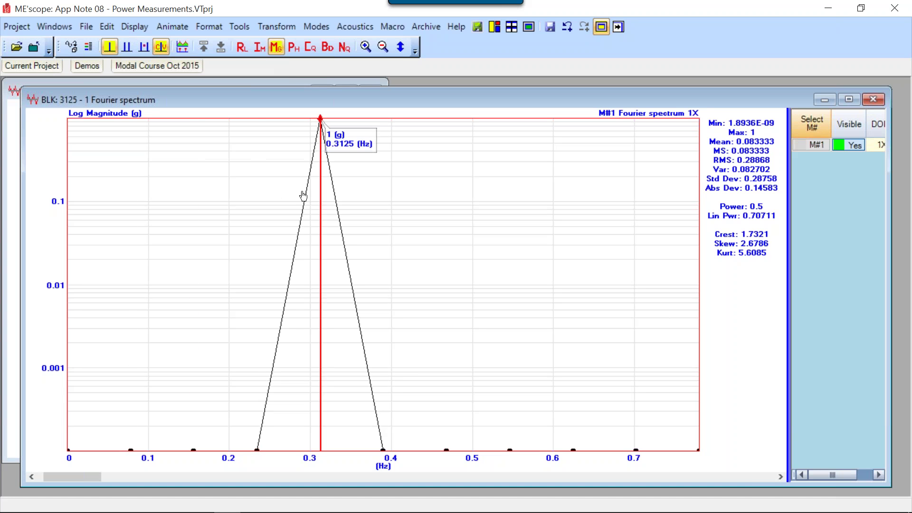
drag(362, 143, 395, 157)
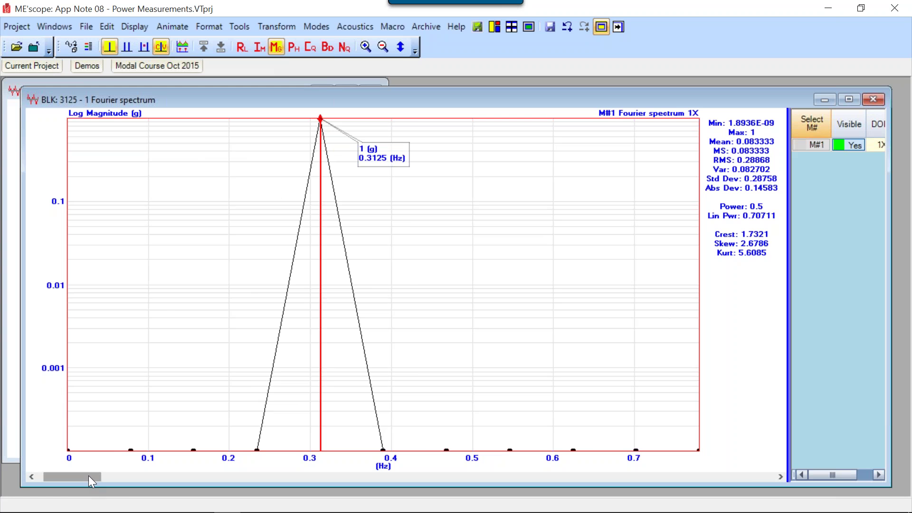
Transform the BLK: 3125 Fourier spectrum back to a time waveform with the Inverse FFT.
drag(88, 475, 52, 477)
click(321, 316)
right_click(488, 217)
mouse_move(530, 339)
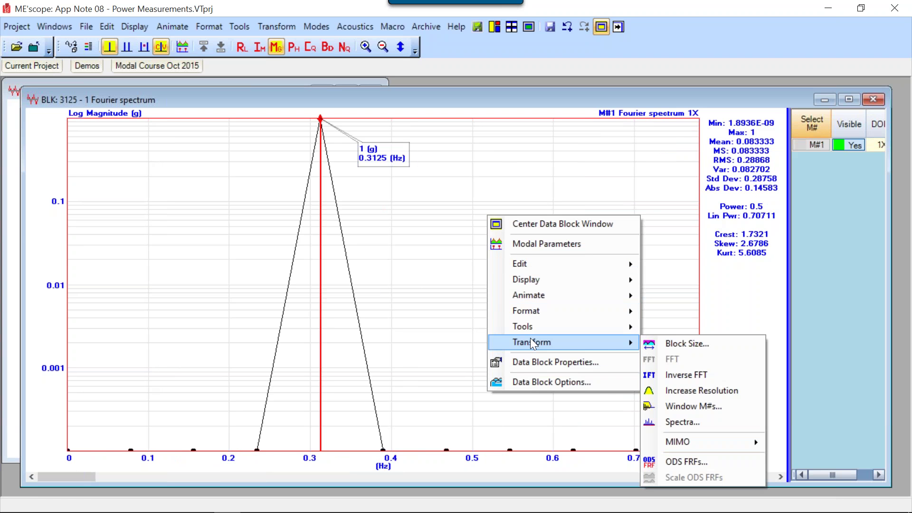
click(679, 372)
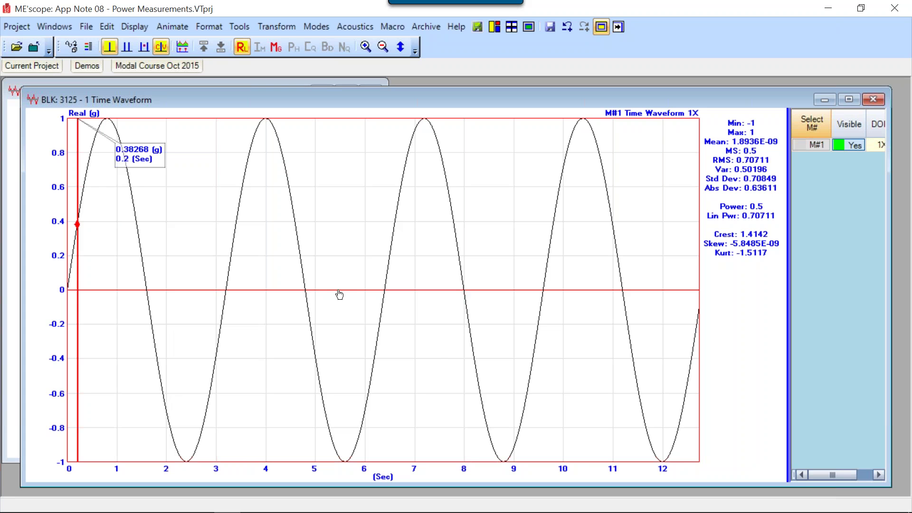
Hide the Line cursor in BLK: 3125 and return its centered window to its place beside BLK: 3515.
click(110, 47)
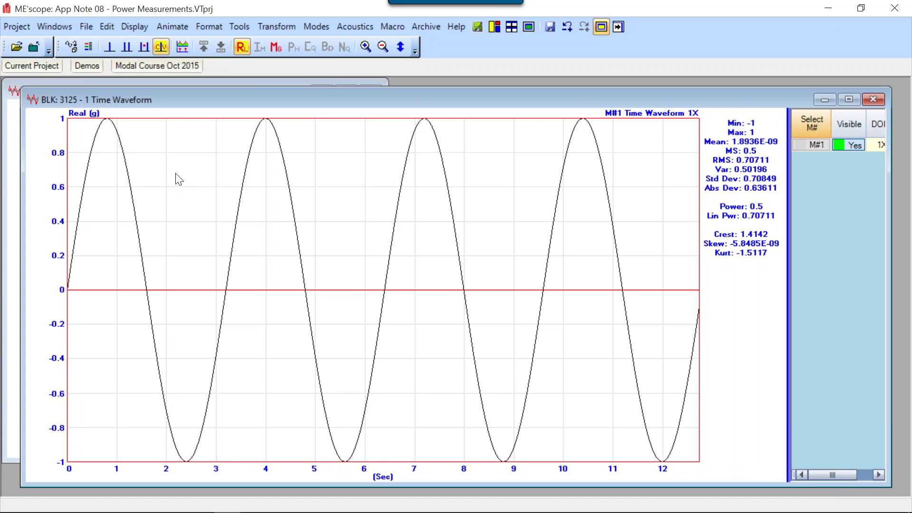
right_click(201, 126)
click(230, 136)
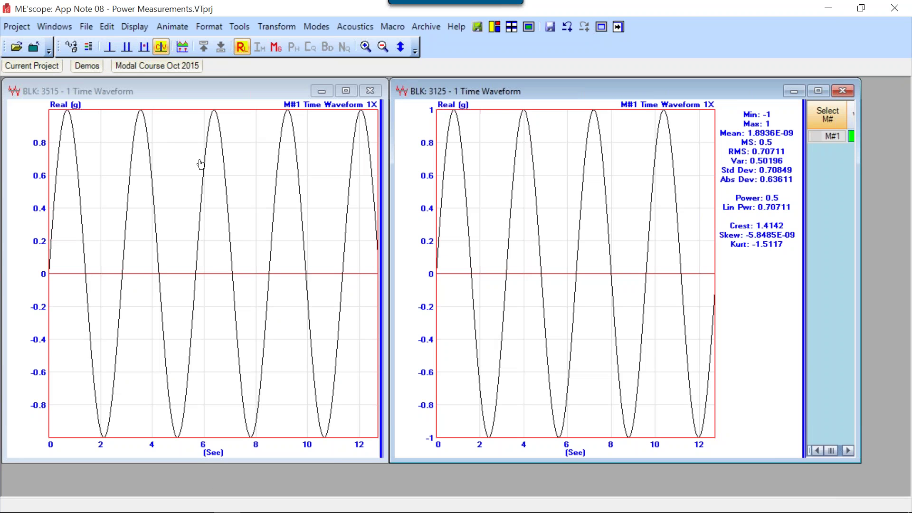
Center the BLK: 3515 Data Block window and show the statistics for its time waveform.
right_click(233, 161)
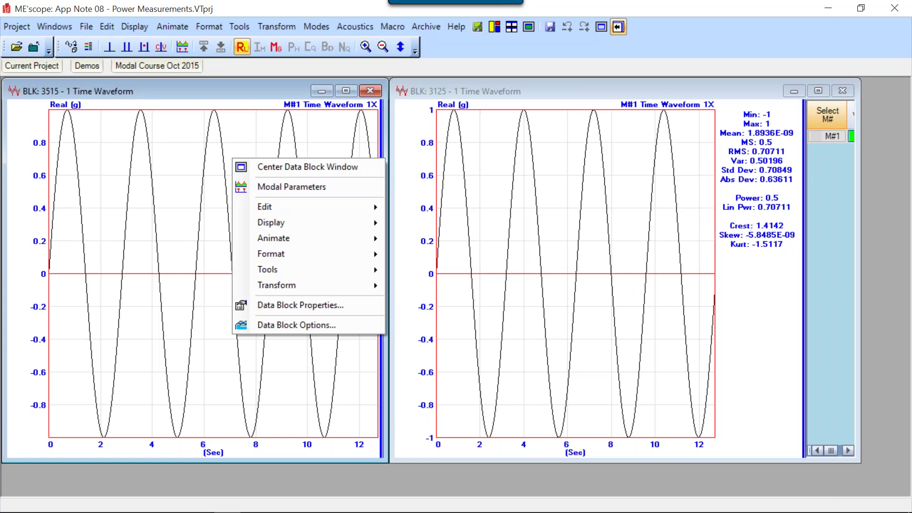
click(249, 165)
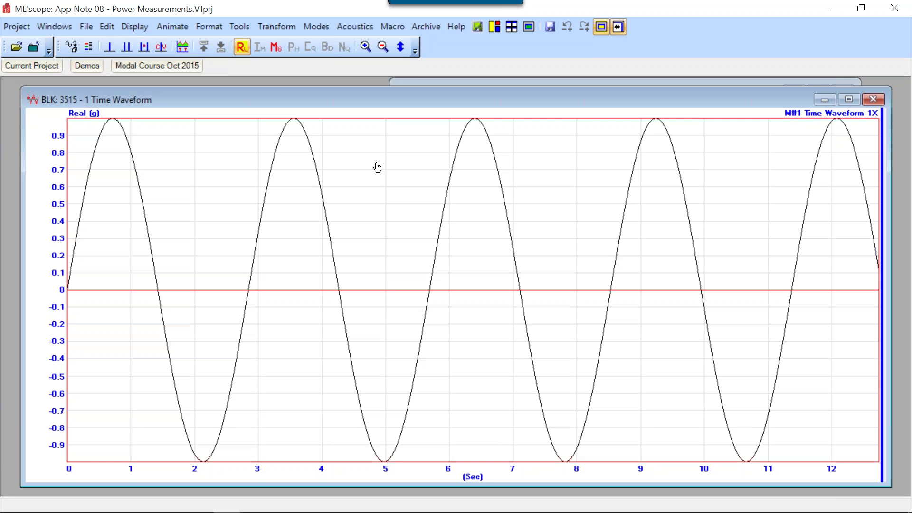
right_click(409, 163)
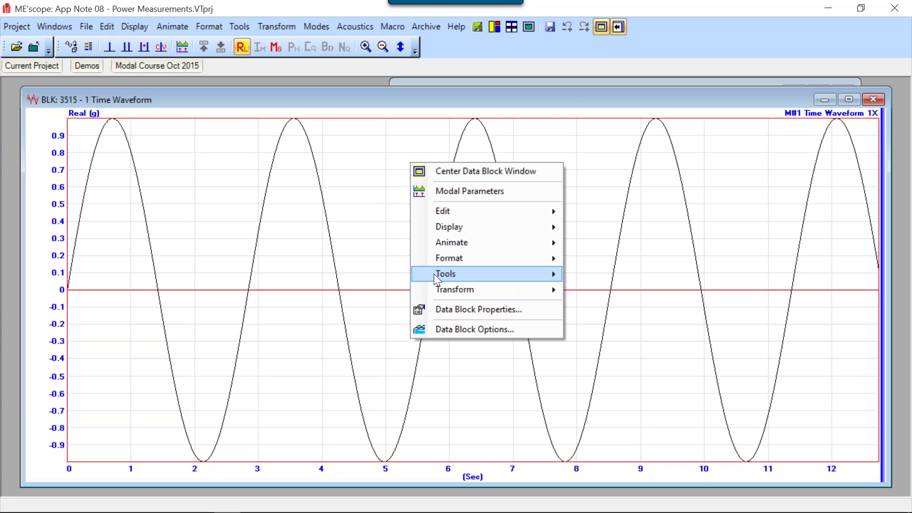
mouse_move(434, 274)
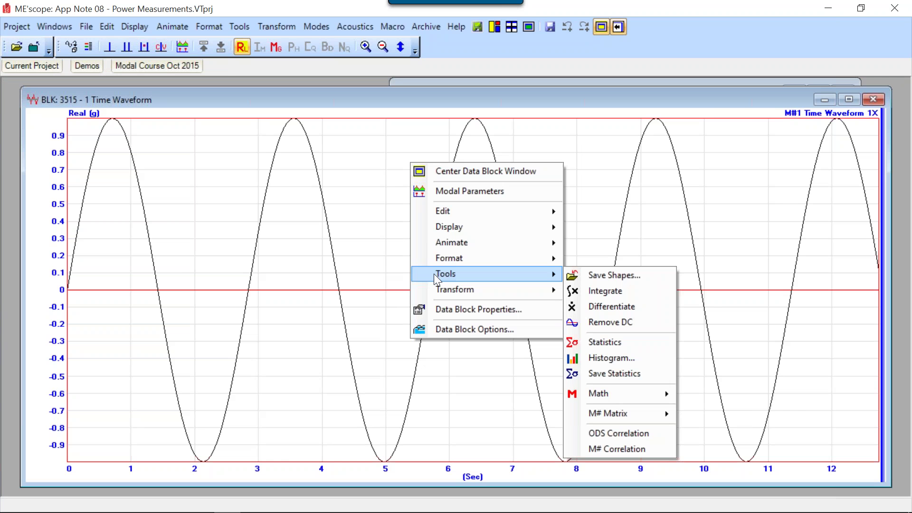
click(629, 339)
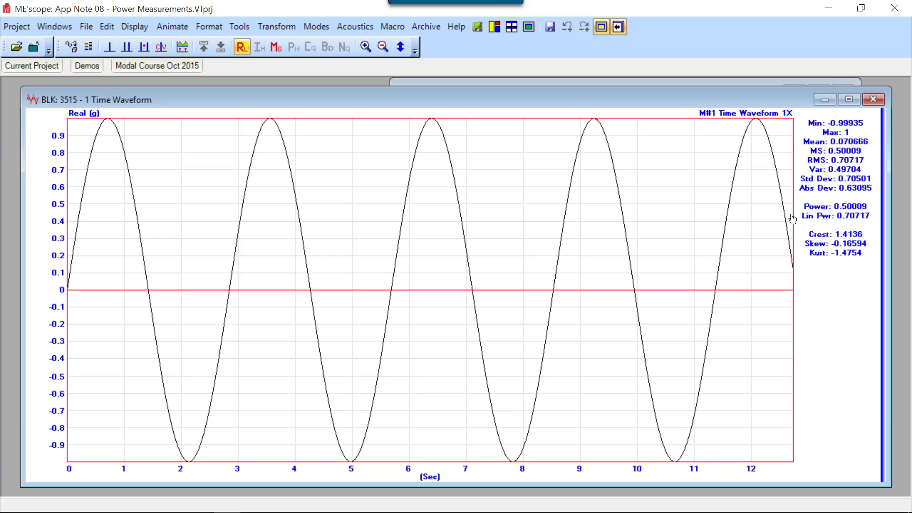
Transform the BLK: 3515 time waveform to a Fourier spectrum with the FFT and zoom in on the range below about 1.9 Hz.
right_click(504, 170)
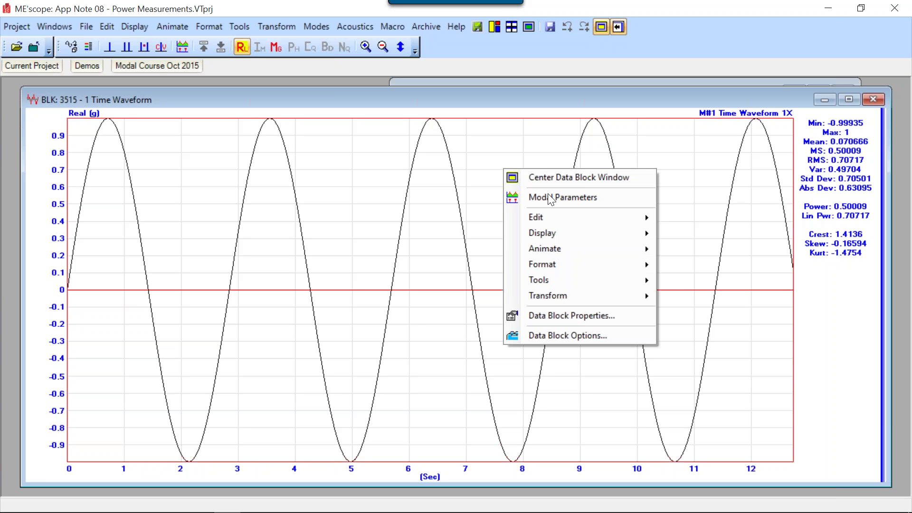
mouse_move(552, 295)
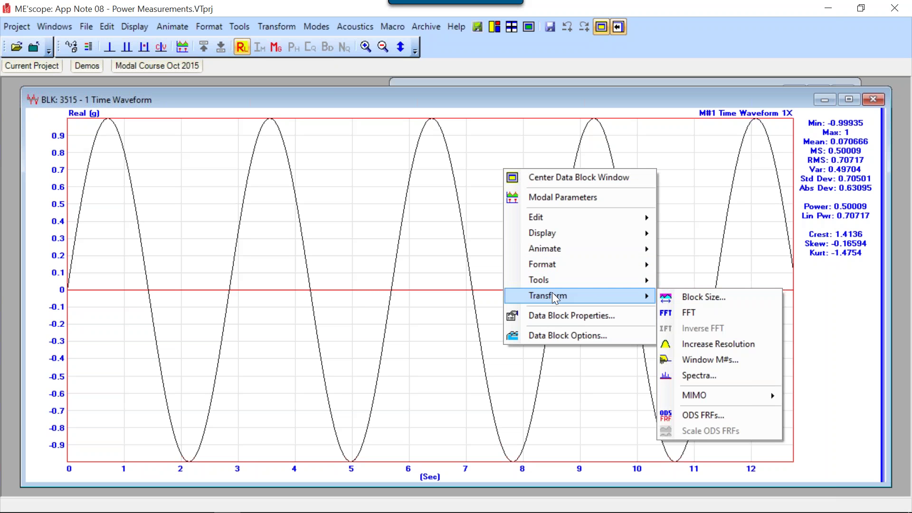
click(684, 313)
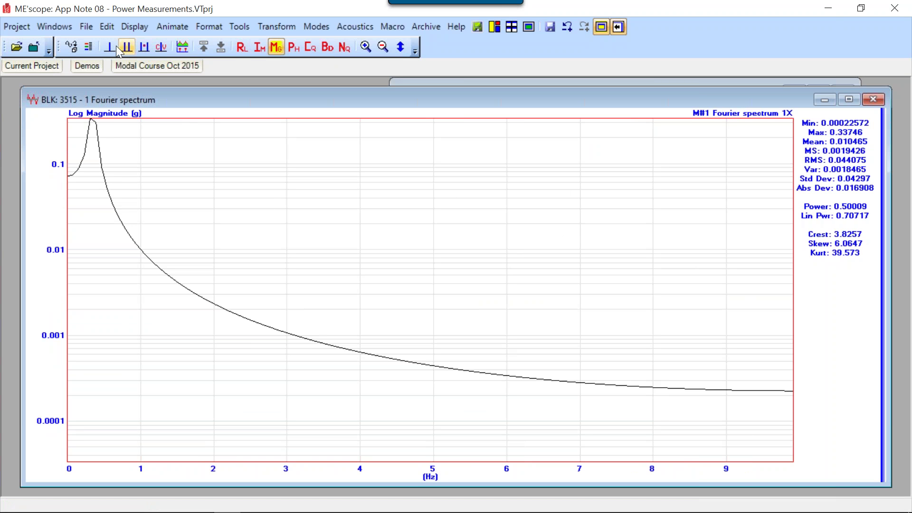
click(365, 47)
drag(73, 220, 204, 217)
Place the Line cursor with its cursor values on the BLK: 3515 spectrum peak at 0.3125 Hz and move the value label clear of the curve.
click(109, 47)
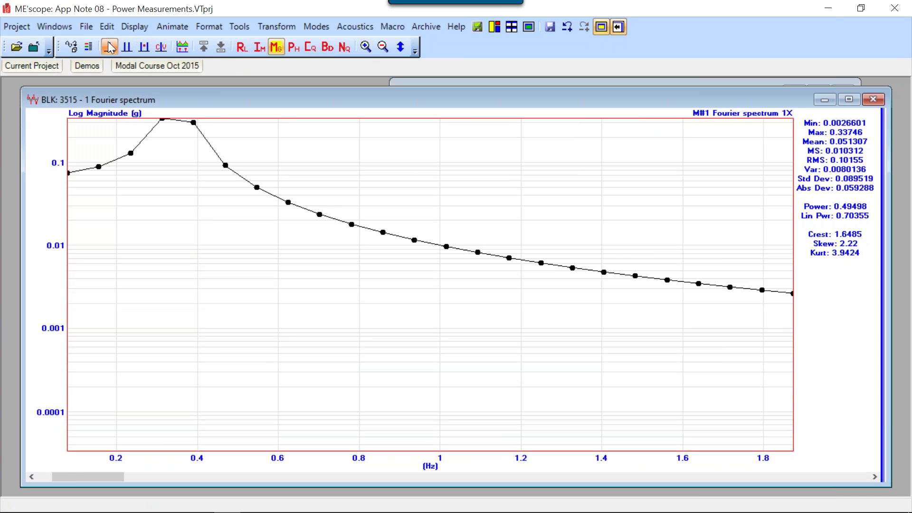
click(161, 47)
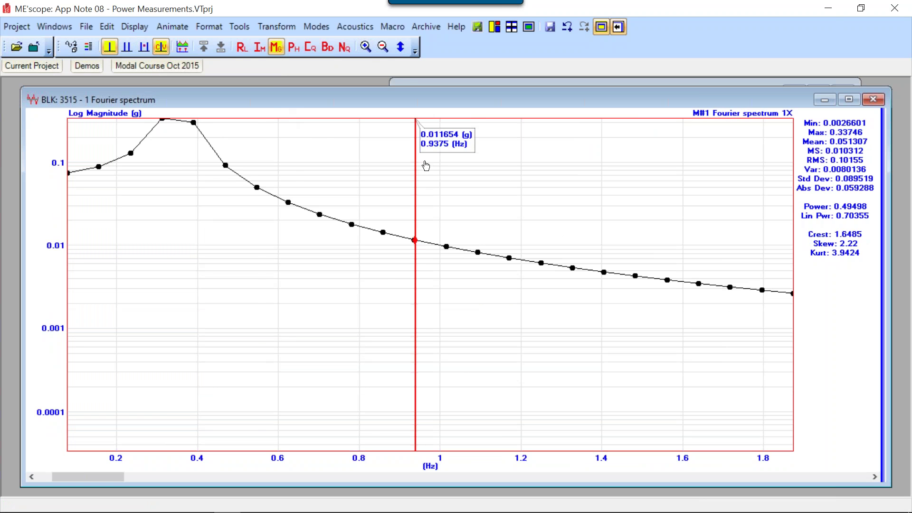
drag(424, 165, 169, 175)
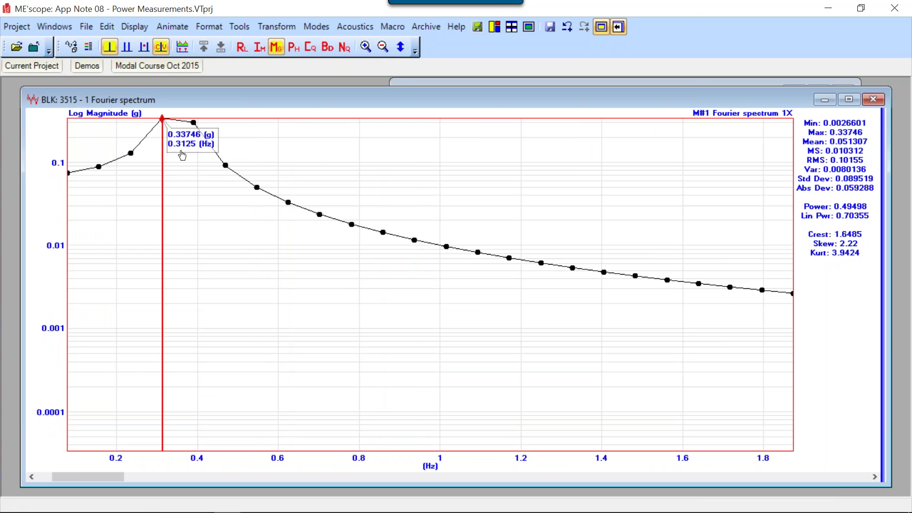
drag(194, 143, 294, 153)
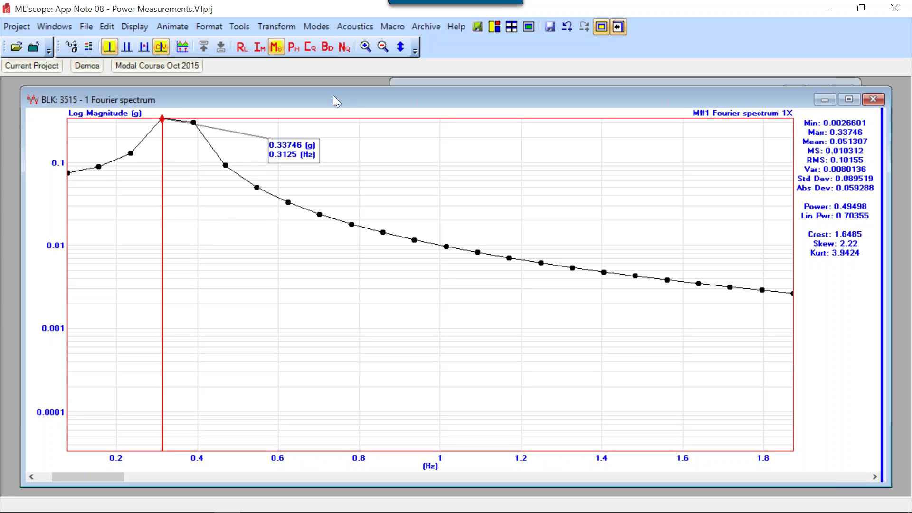
mouse_move(333, 96)
mouse_down()
mouse_move(346, 149)
mouse_move(342, 93)
mouse_up()
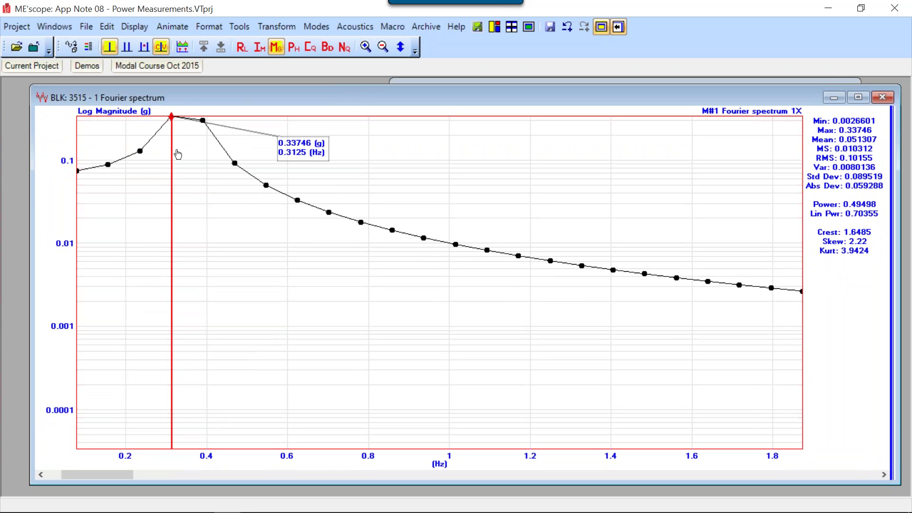
mouse_move(172, 153)
mouse_down()
mouse_move(199, 153)
mouse_move(182, 153)
mouse_up()
Transform the BLK: 3515 spectrum back to a time waveform with the Inverse FFT and move the Line cursor to 2.1 seconds.
right_click(385, 190)
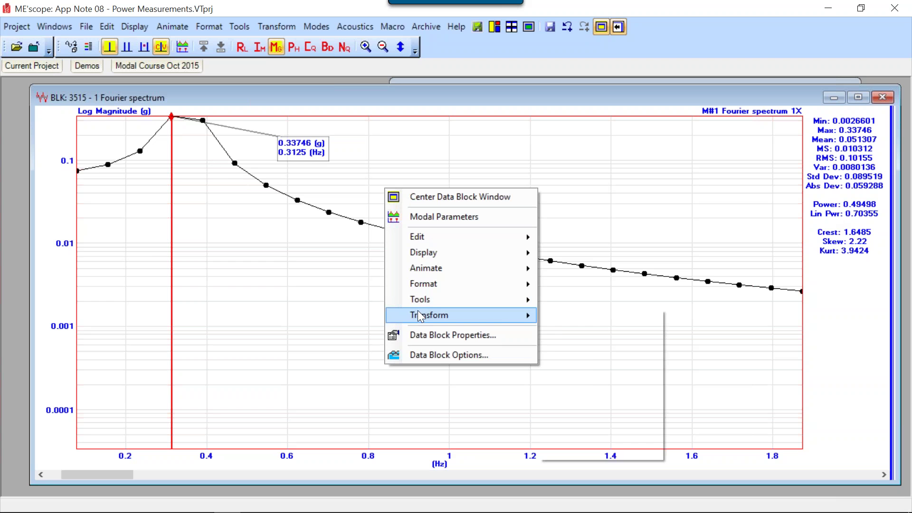
mouse_move(418, 314)
click(574, 346)
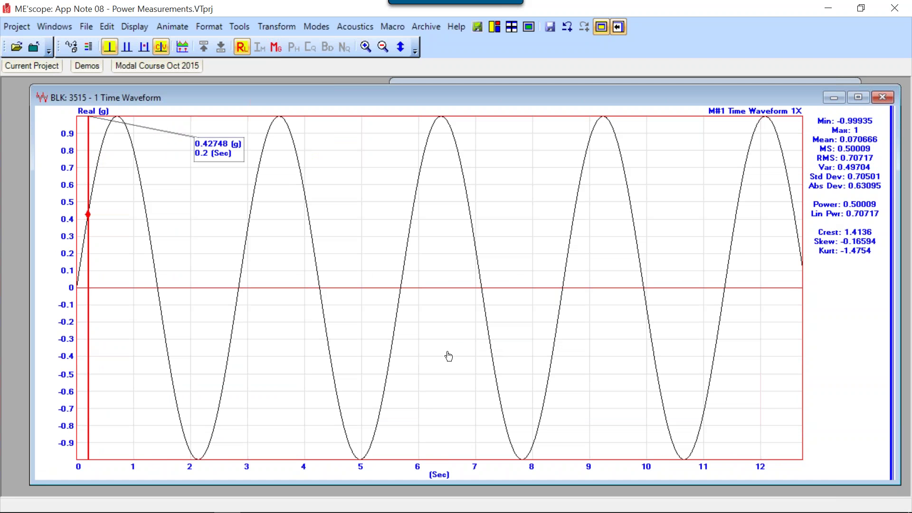
drag(88, 178, 200, 193)
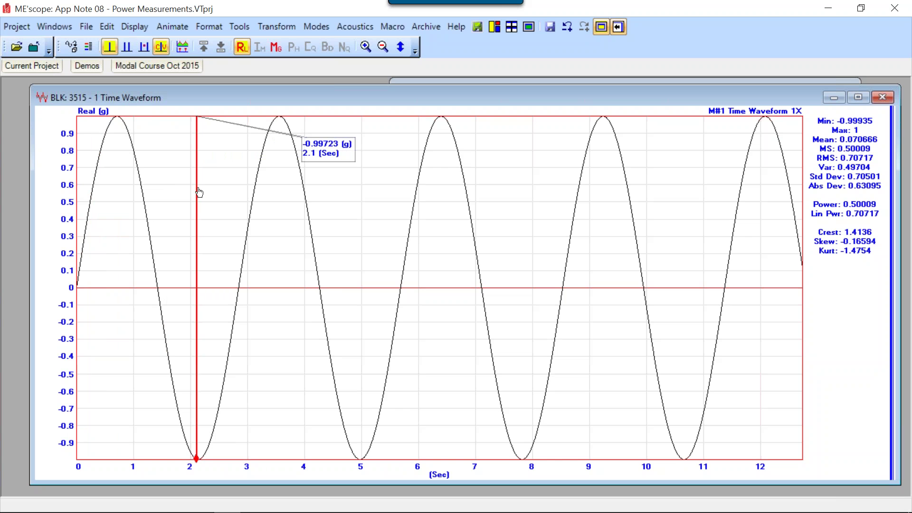
Switch to the AppNote #08 PDF in Acrobat Reader and review the Auto Spectrum, One Sided FFT and power sections on page 2.
mouse_move(135, 510)
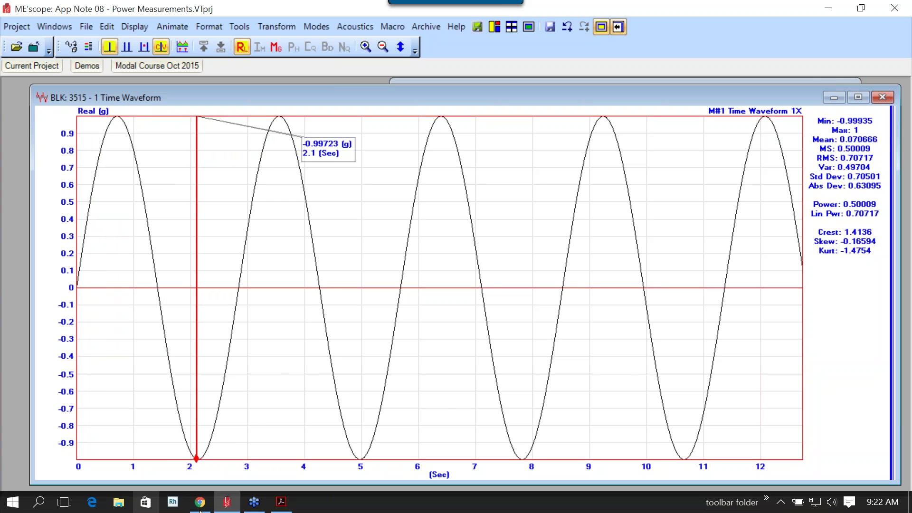
click(282, 505)
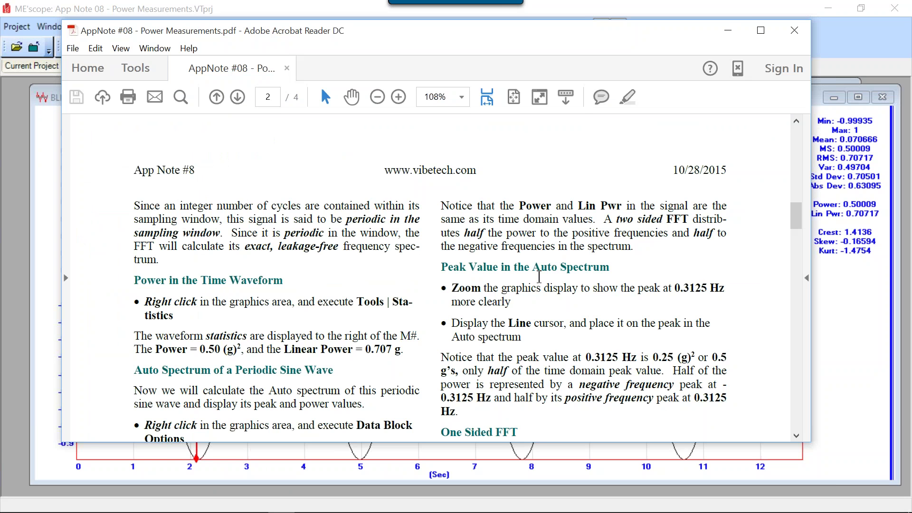
scroll(540, 275, down, 3)
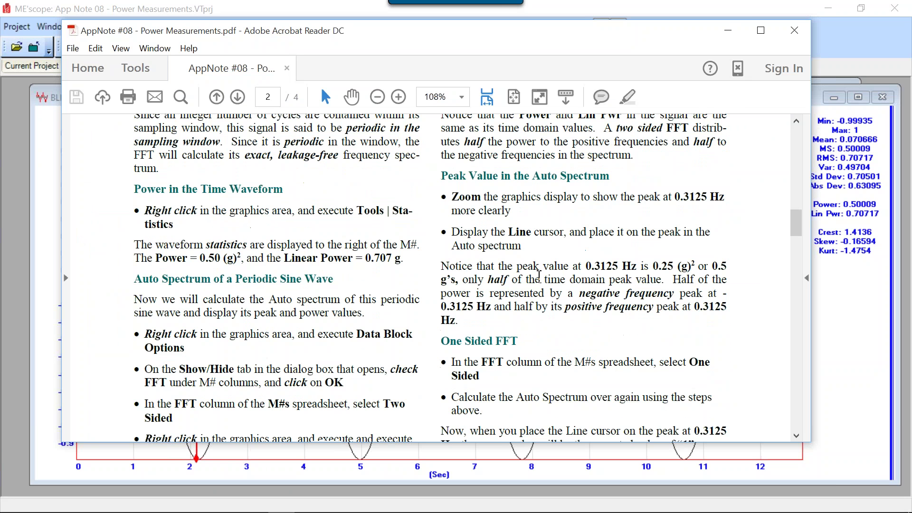
scroll(540, 275, down, 3)
scroll(539, 276, down, 8)
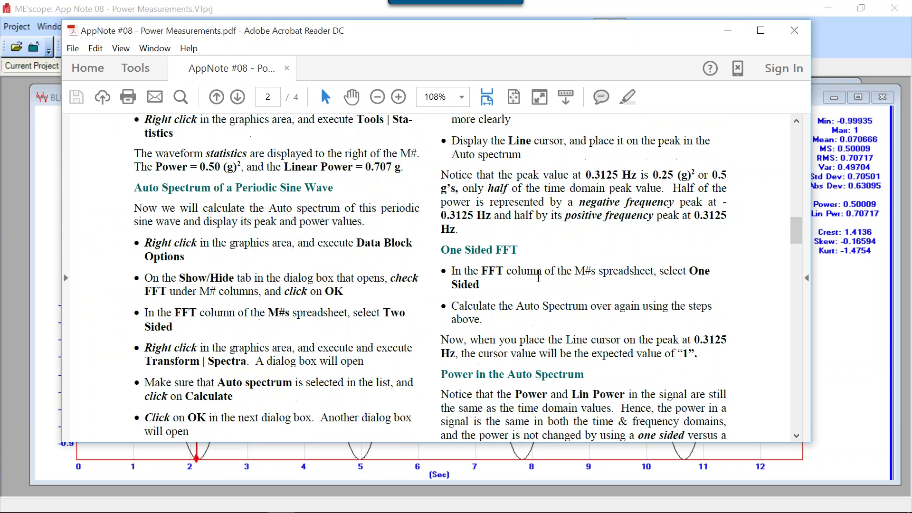
scroll(540, 276, up, 1)
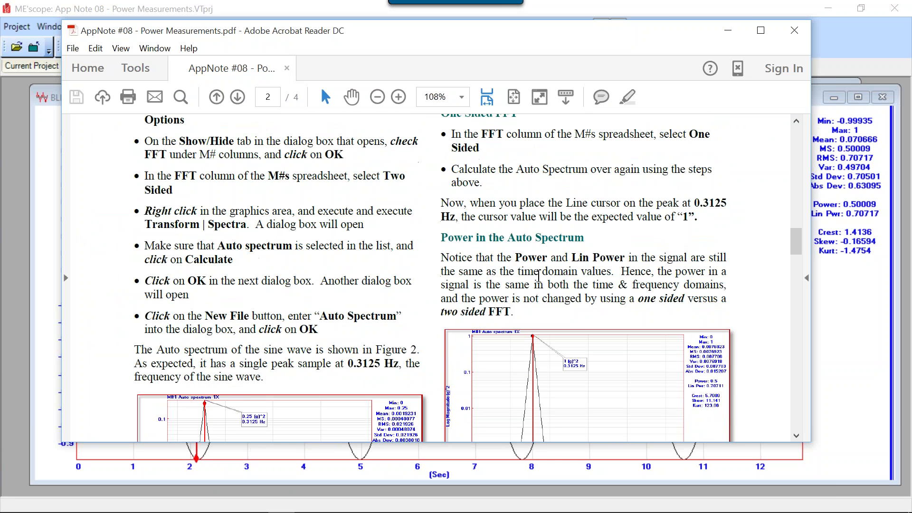
scroll(538, 276, down, 3)
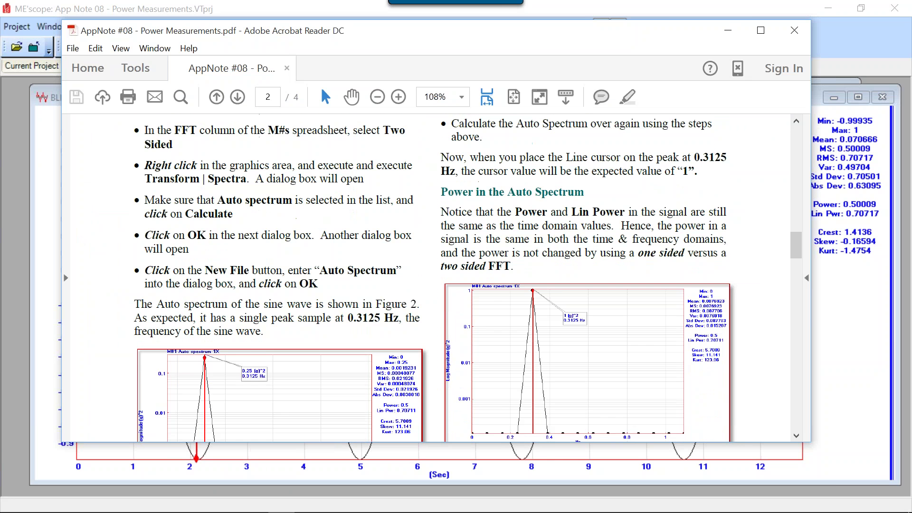
scroll(539, 276, down, 3)
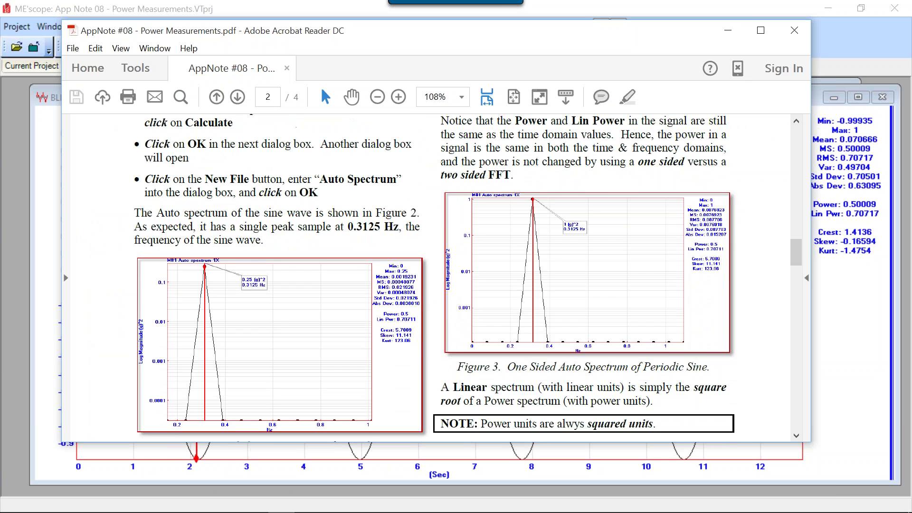
scroll(539, 275, up, 2)
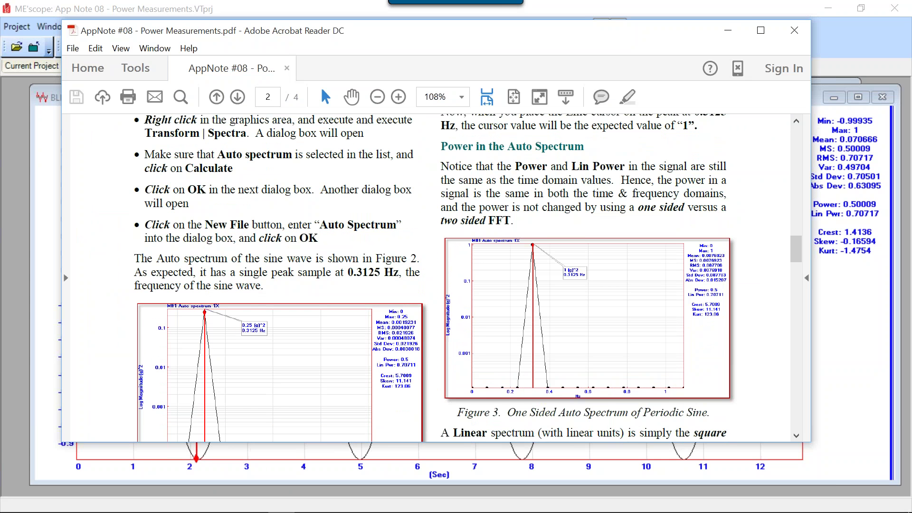
scroll(538, 276, up, 2)
scroll(538, 275, down, 1)
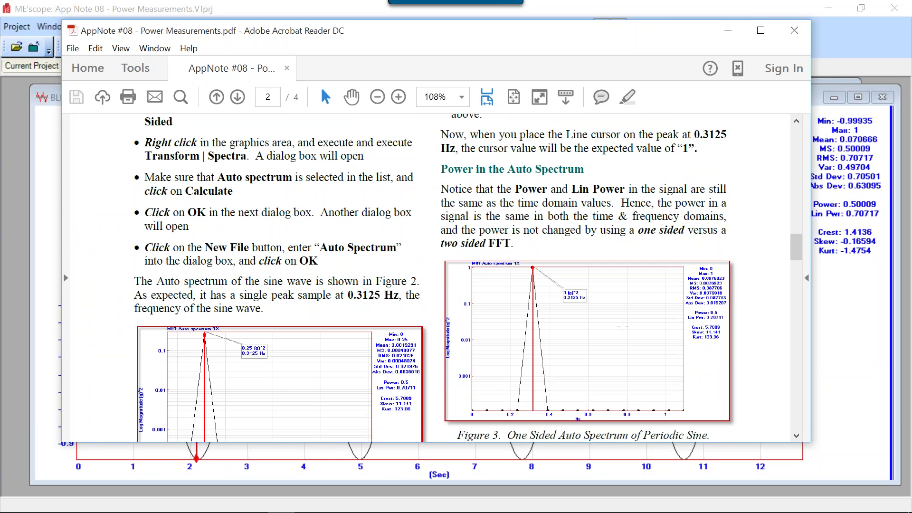
scroll(623, 326, down, 3)
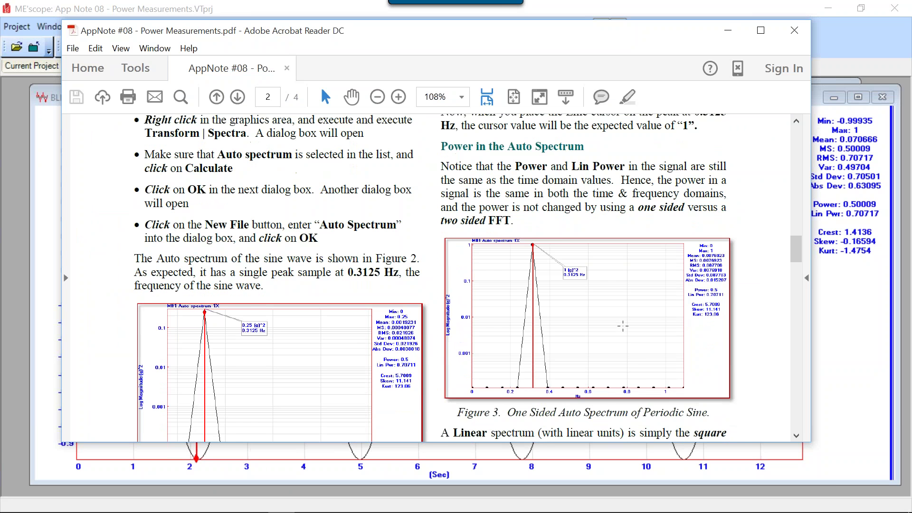
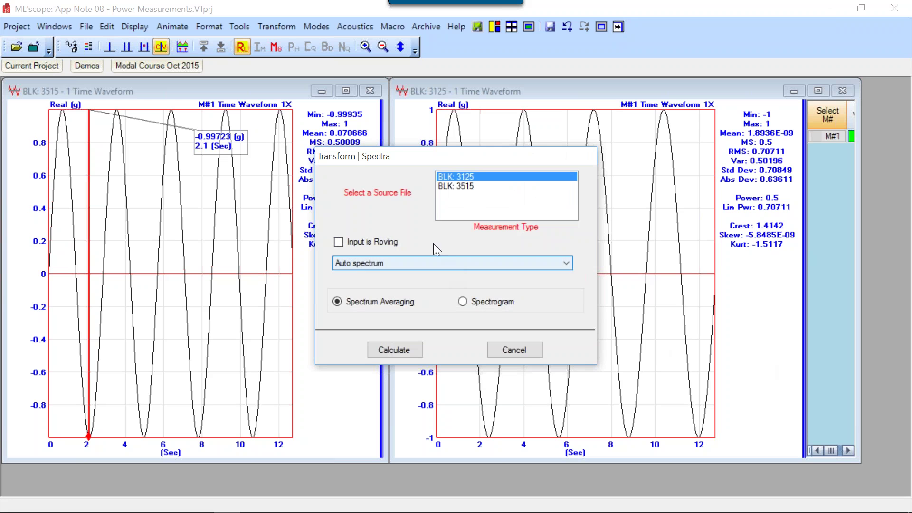
Calculate the Power Spectral Density of BLK: 3125 using Spectrum Averaging with block size 128, 1 linear average and a Rectangular window.
drag(416, 162, 392, 154)
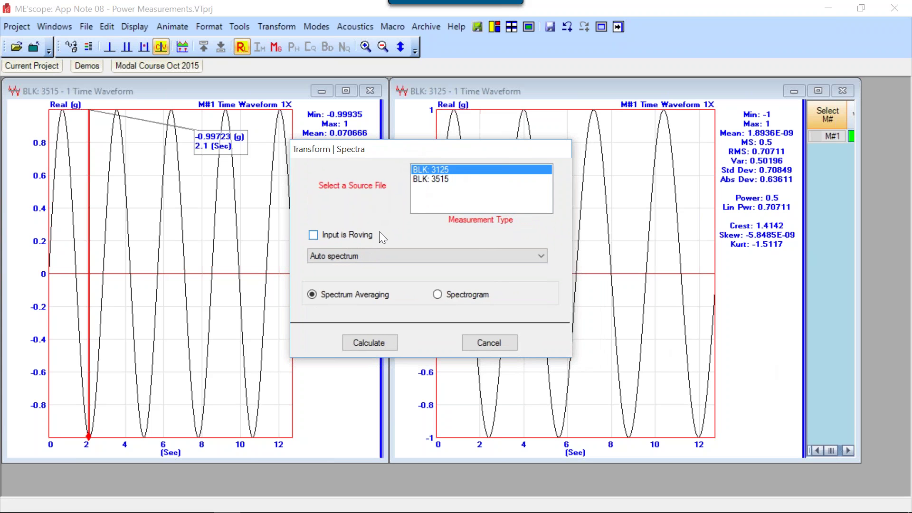
click(542, 256)
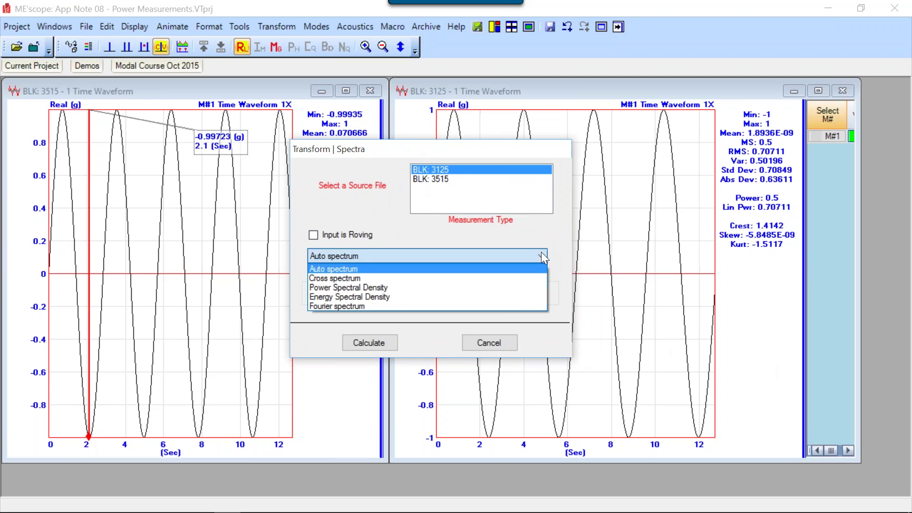
click(399, 287)
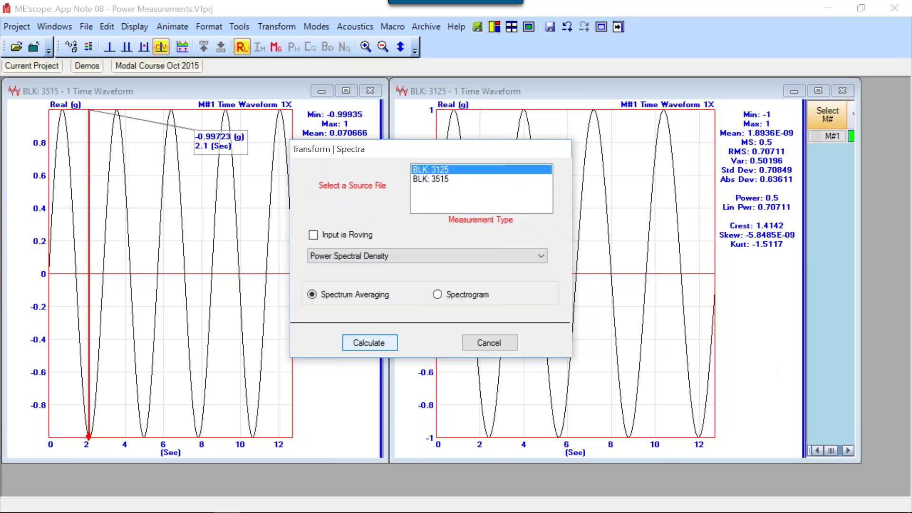
click(369, 342)
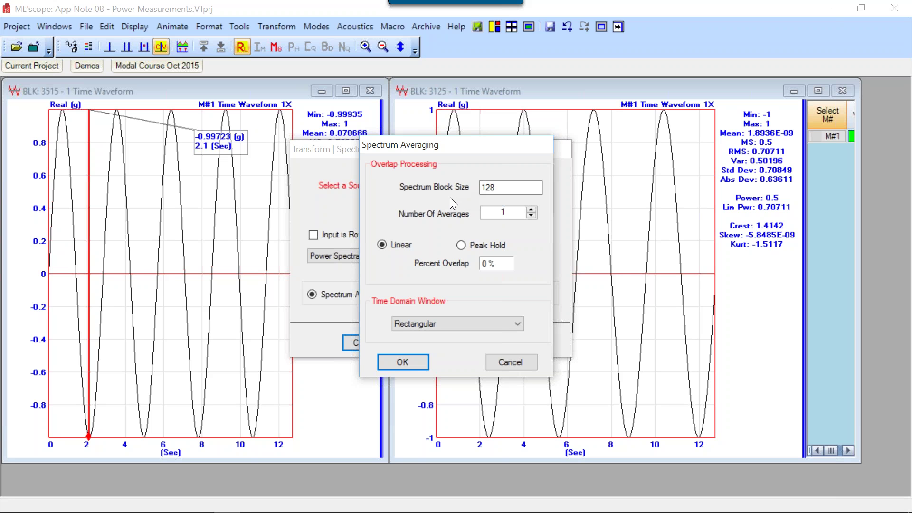
click(402, 362)
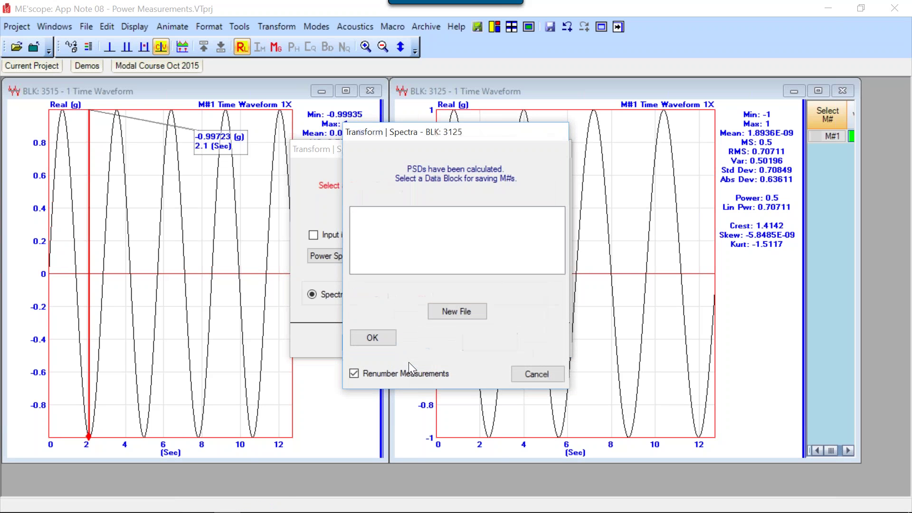
Save the calculated PSD in a new Data Block file named PSD 3125.
click(438, 311)
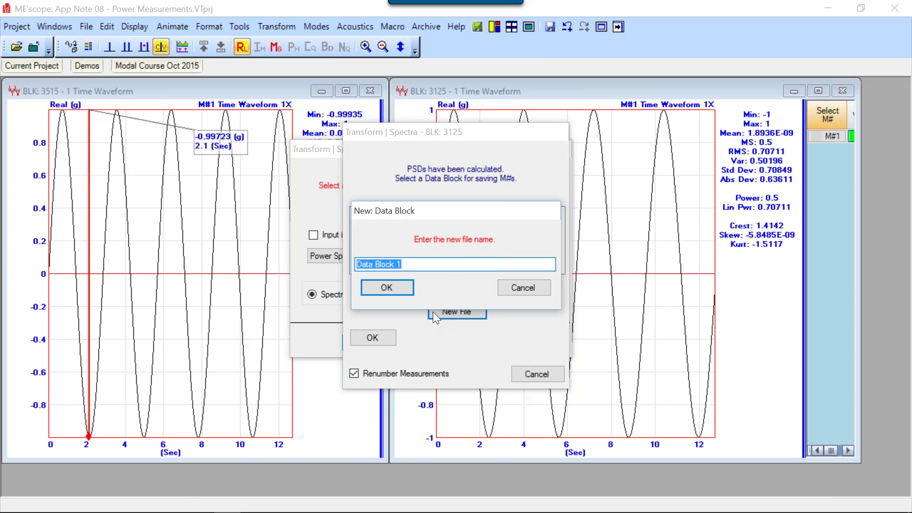
text(PSD )
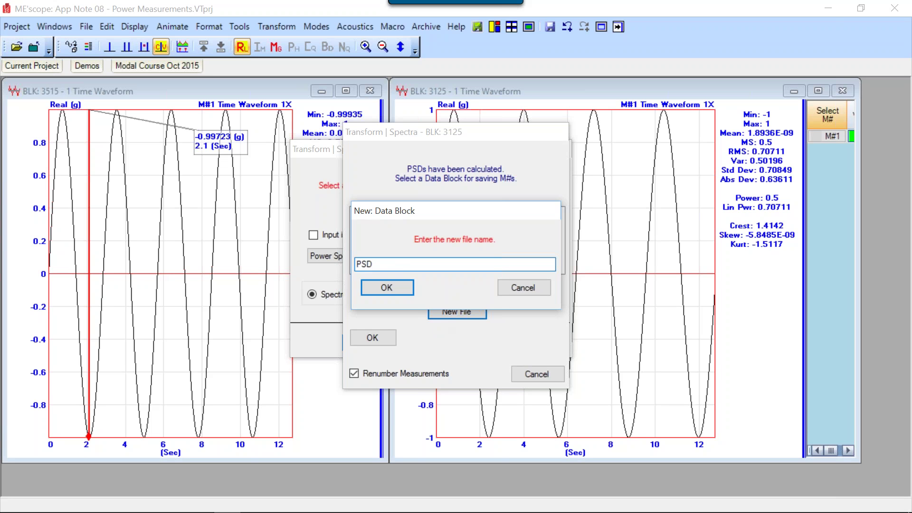
text(3125)
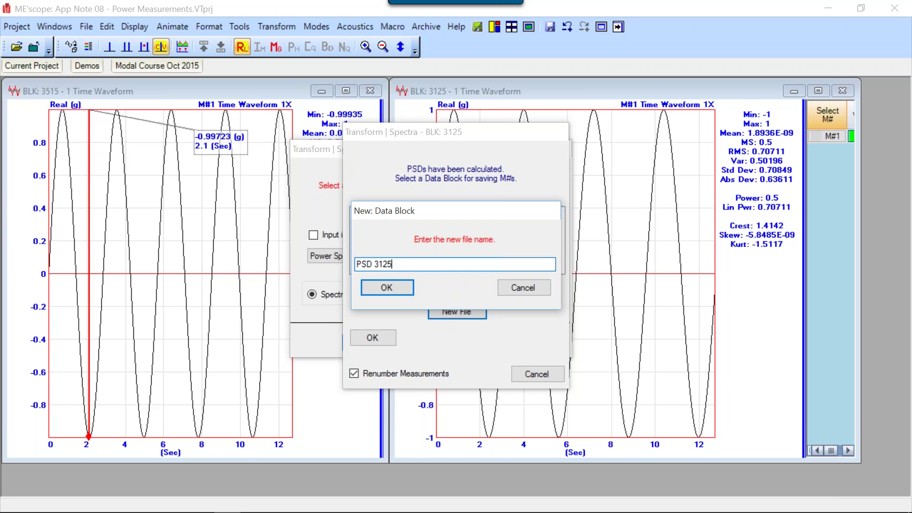
click(390, 288)
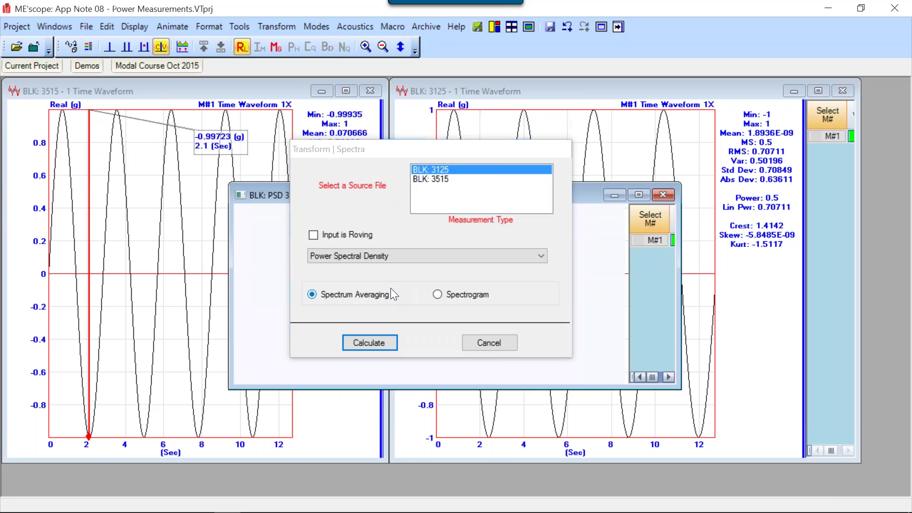
Enlarge the PSD 3125 window and place the Line cursor on the zoomed-in PSD peak at 0.3125 Hz.
drag(429, 192, 346, 157)
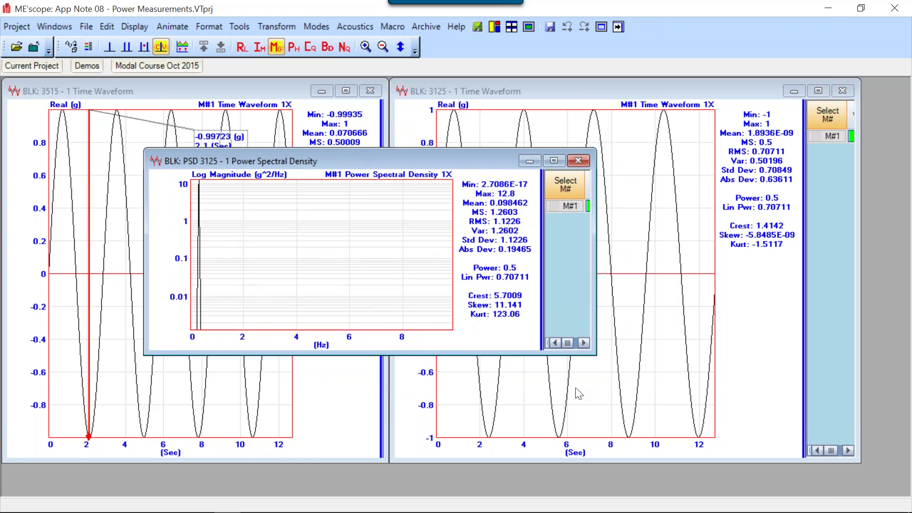
drag(596, 356, 717, 456)
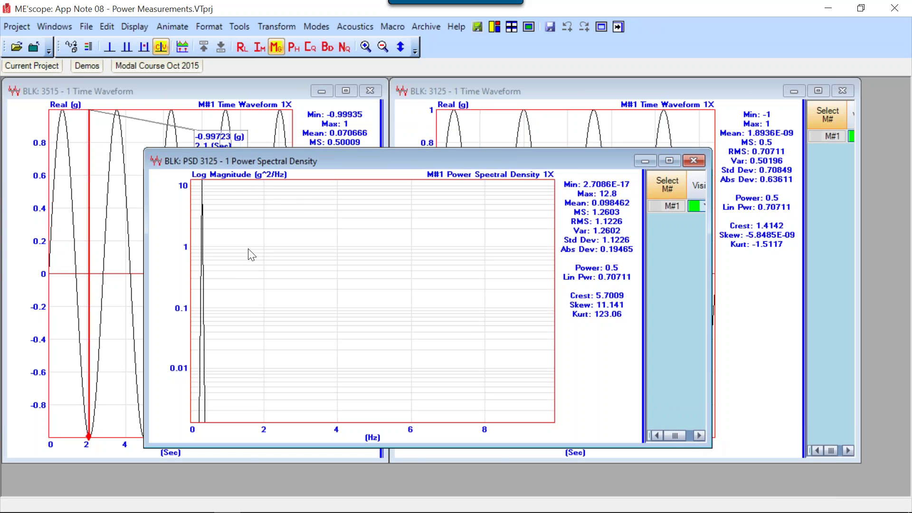
click(366, 47)
drag(229, 261, 176, 280)
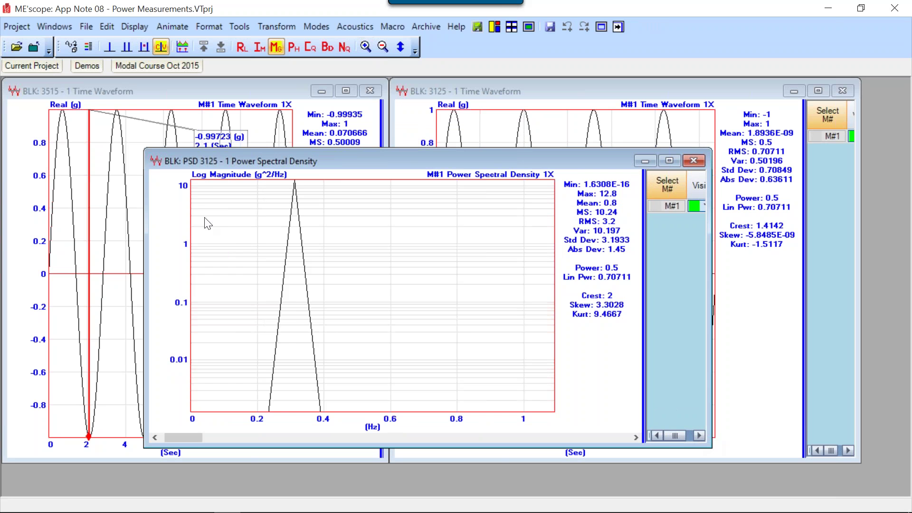
click(110, 48)
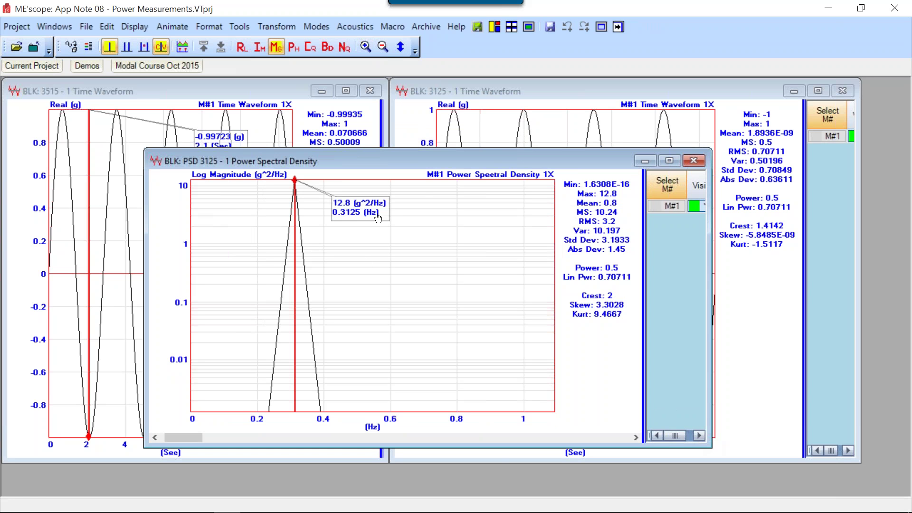
Examine the block size, frequency resolution and ending frequency in the Data Block Properties of PSD 3125.
drag(378, 217, 385, 221)
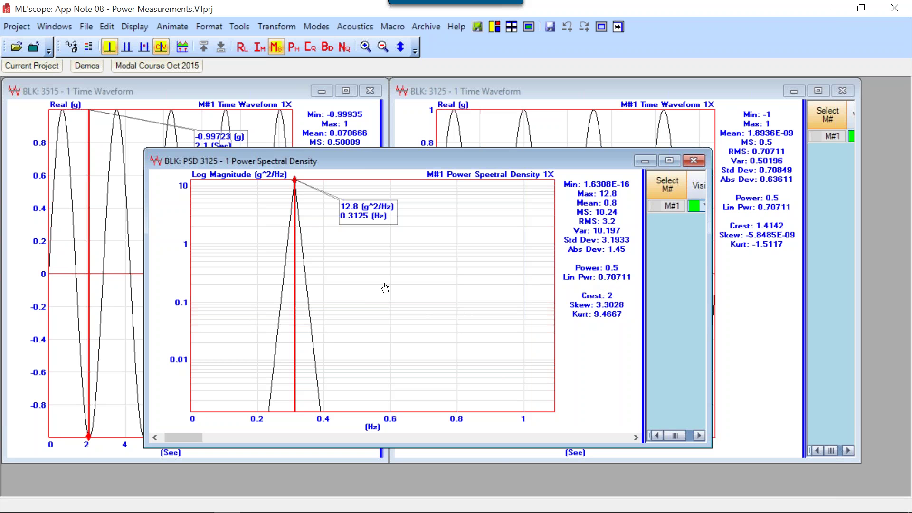
right_click(359, 258)
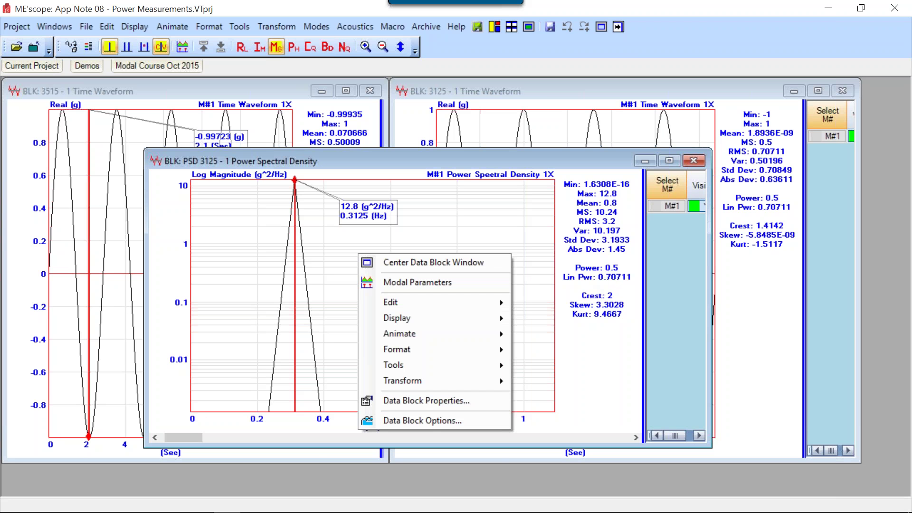
click(428, 400)
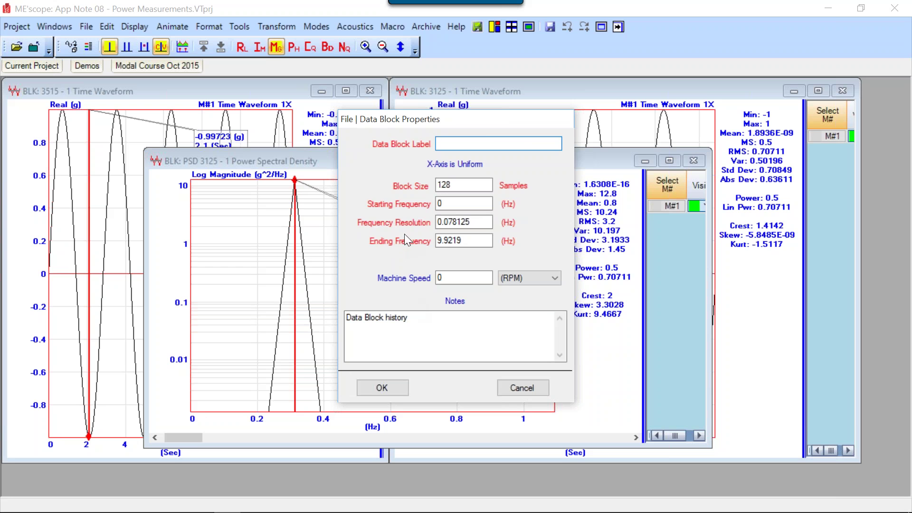
drag(505, 121, 631, 105)
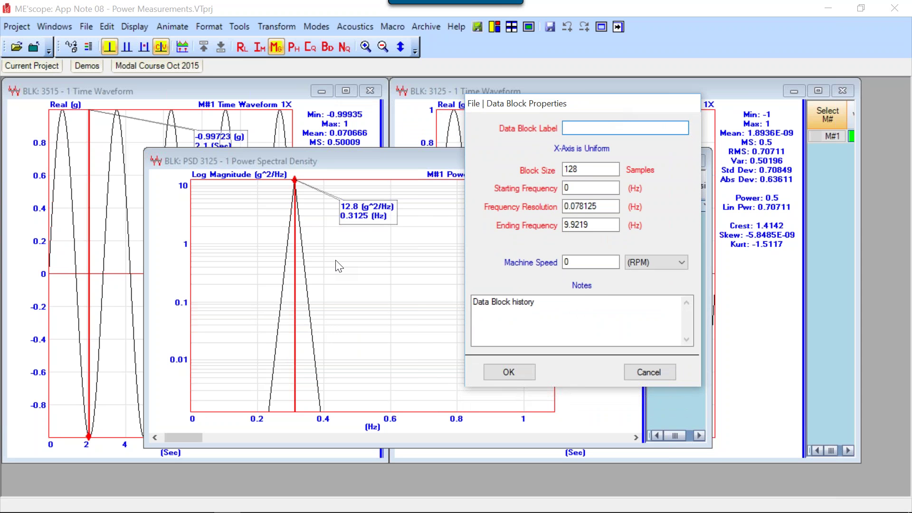
click(510, 371)
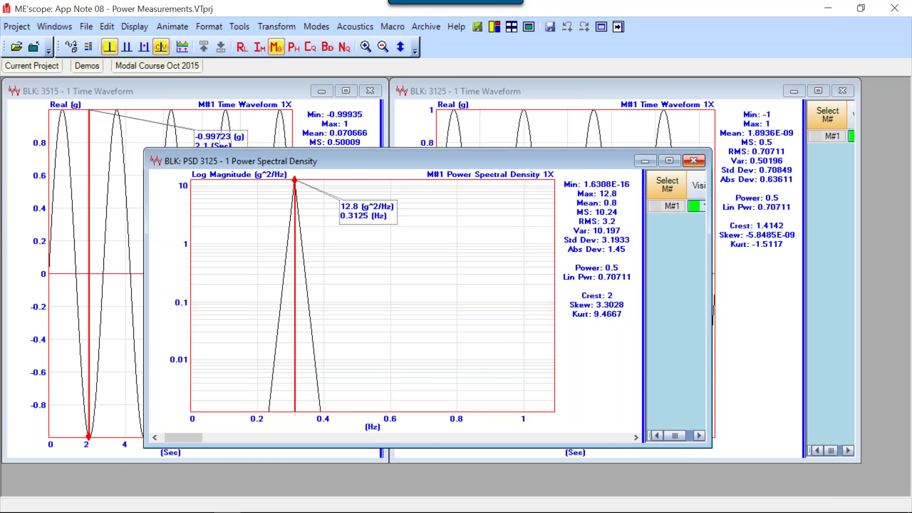
Minimize PSD 3125 and calculate the Power Spectral Density of all BLK: 3515 data using Spectrum Averaging, block size 128, 1 linear average and a Rectangular window.
click(645, 161)
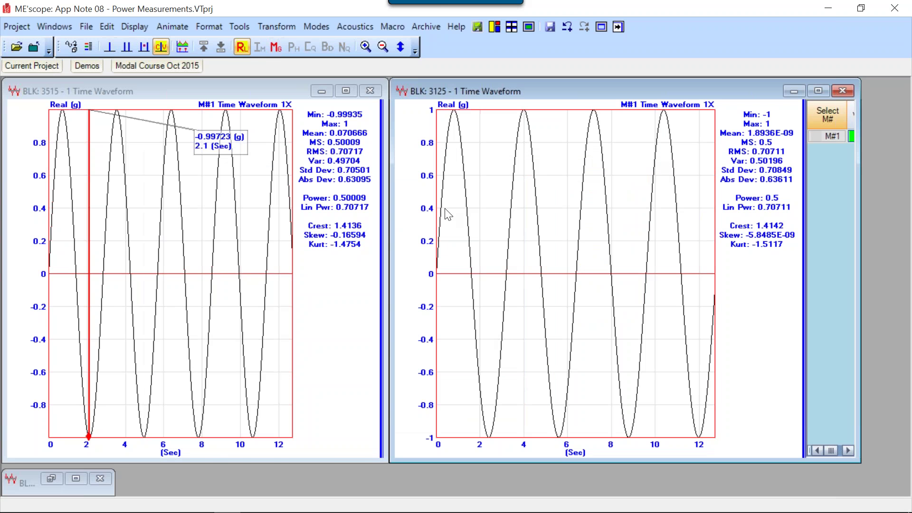
right_click(204, 199)
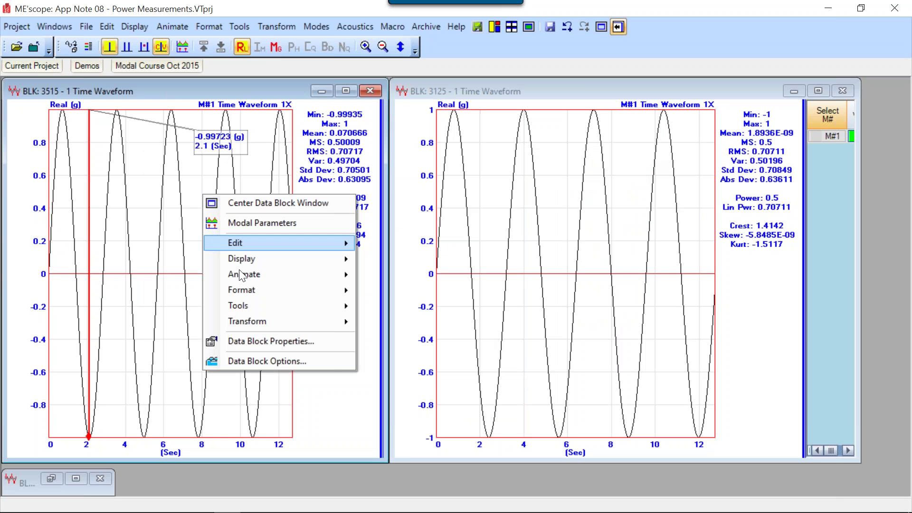
mouse_move(246, 323)
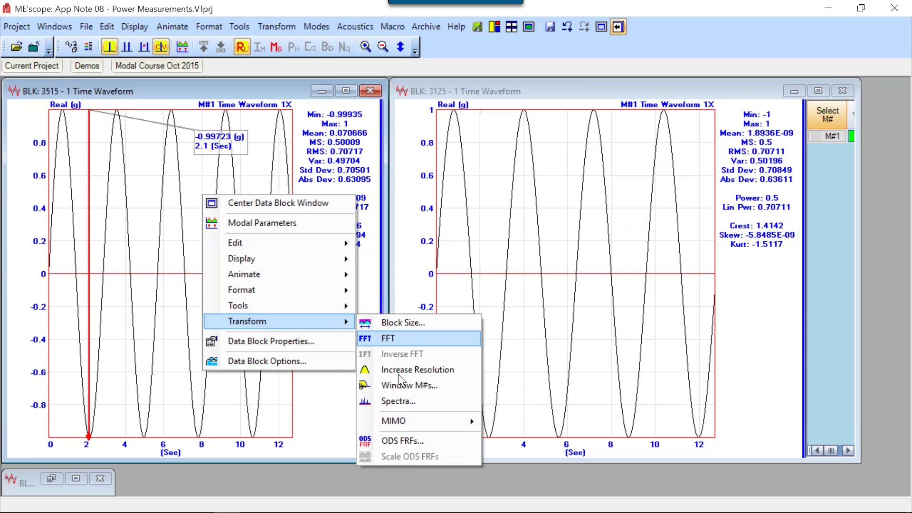
click(391, 401)
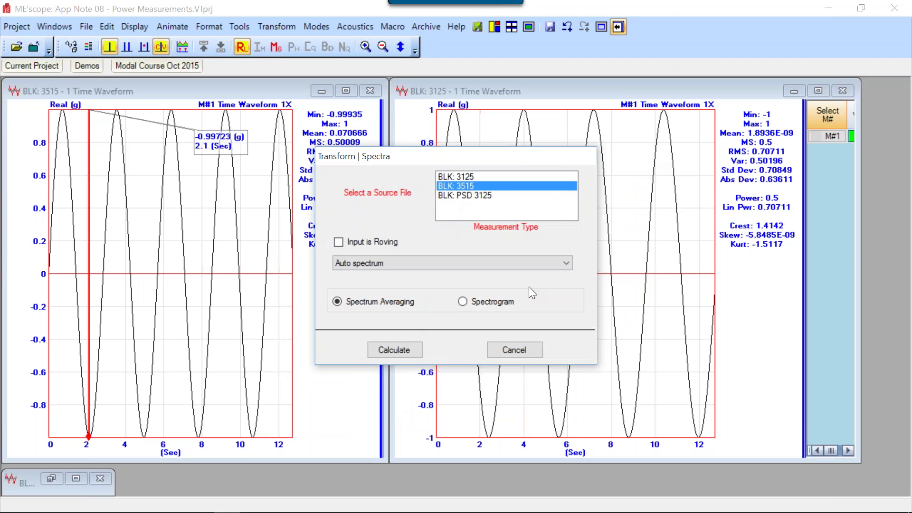
click(567, 262)
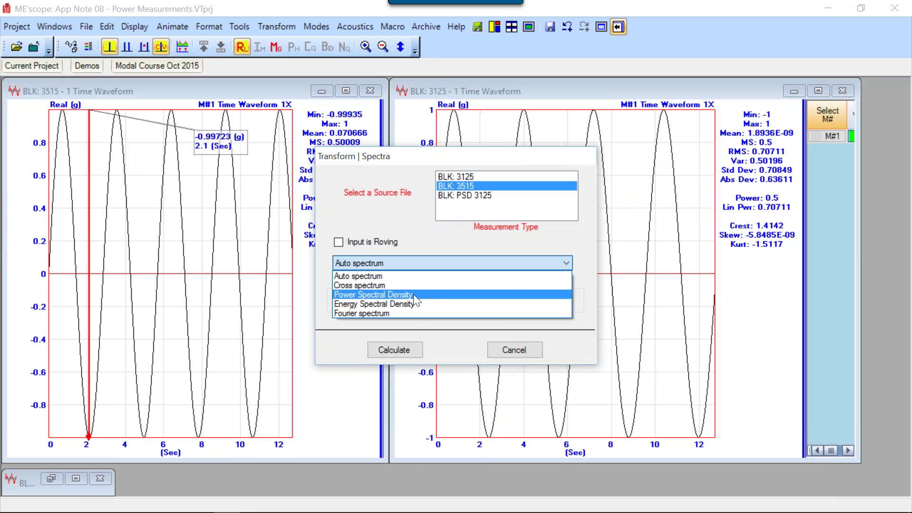
click(414, 294)
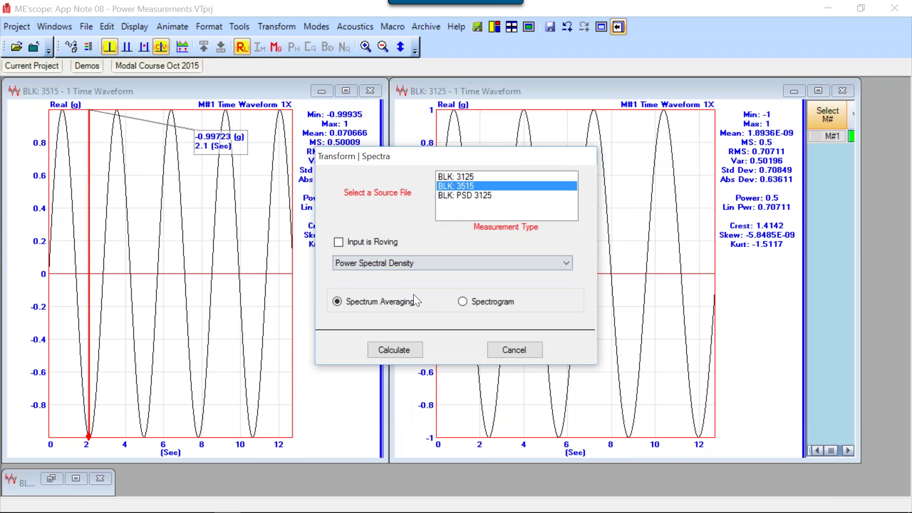
click(406, 350)
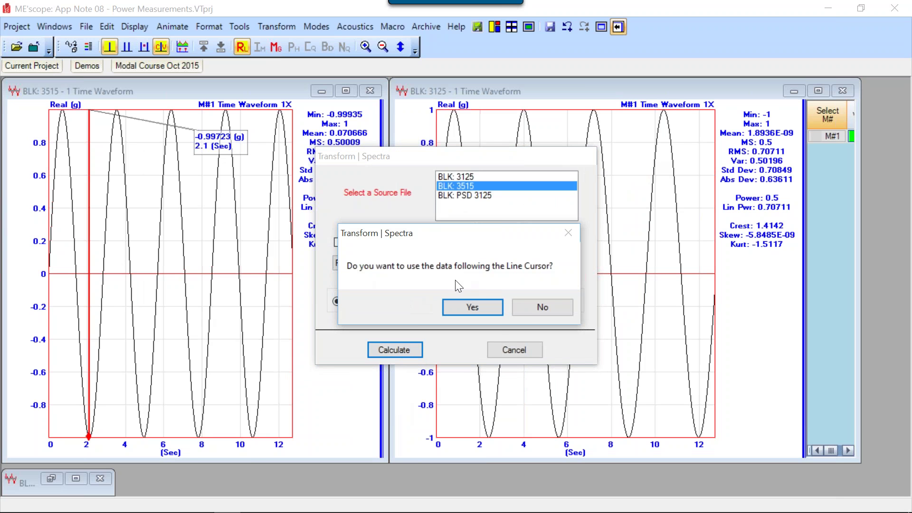
click(531, 306)
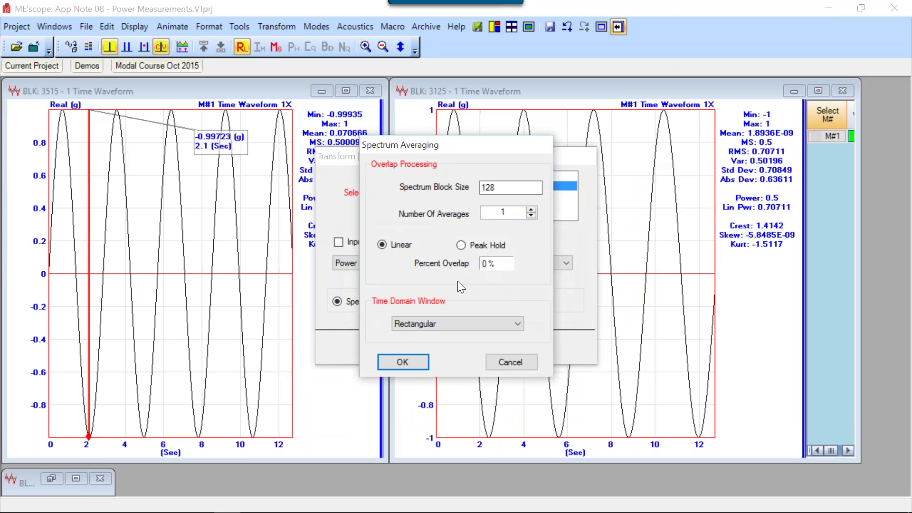
click(415, 358)
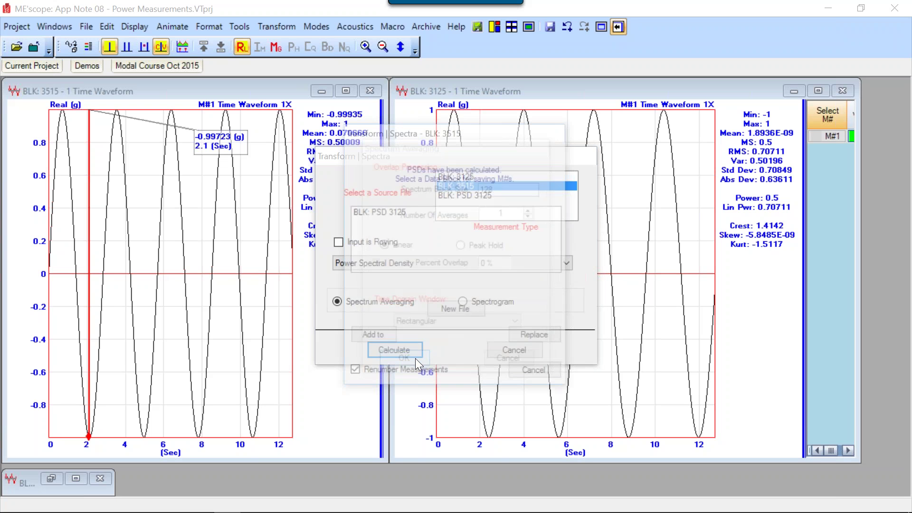
Save the calculated PSD in a new Data Block file named PSD 3515.
click(439, 313)
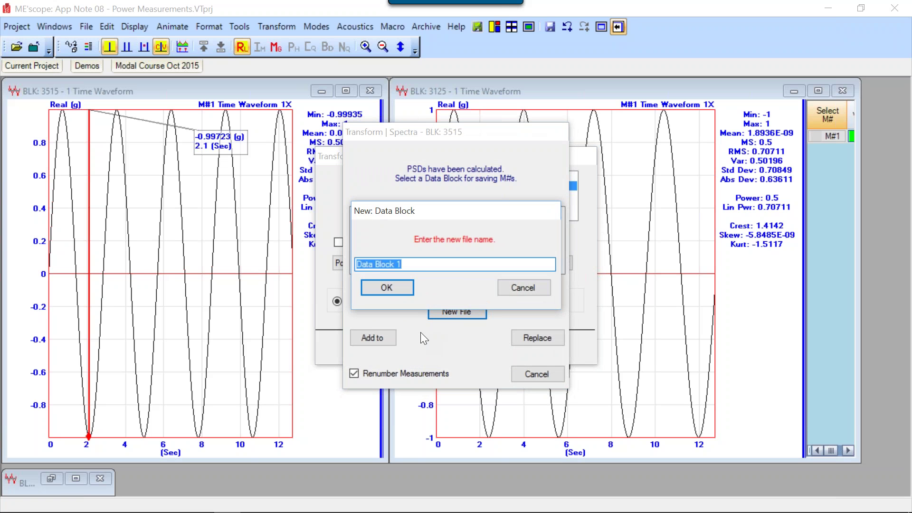
text(PSD)
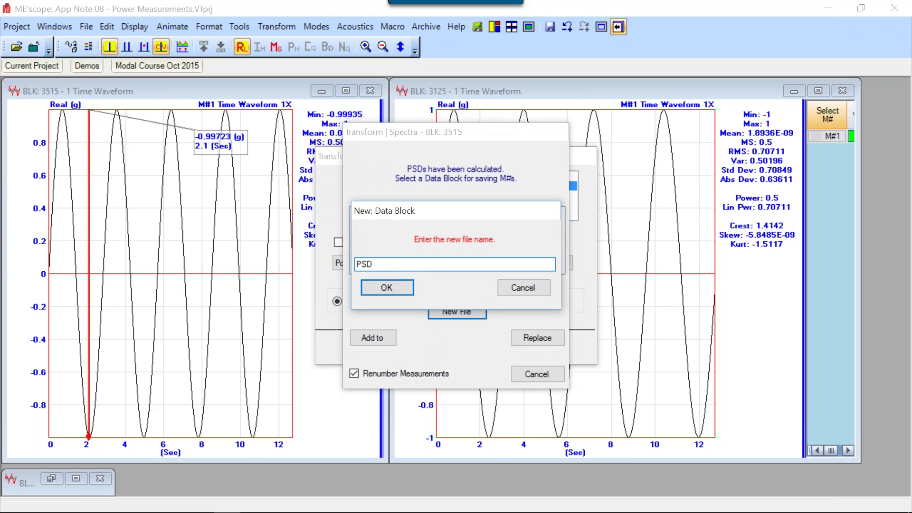
text( 3515)
click(405, 287)
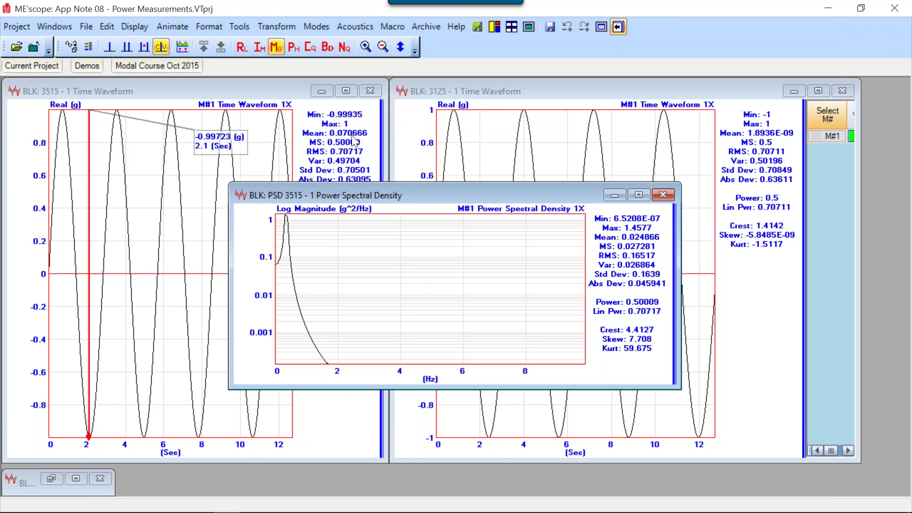
Zoom in on the low-frequency range of PSD 3515 and place the Line cursor on the peak at 0.3125 Hz.
click(365, 46)
drag(355, 251, 275, 252)
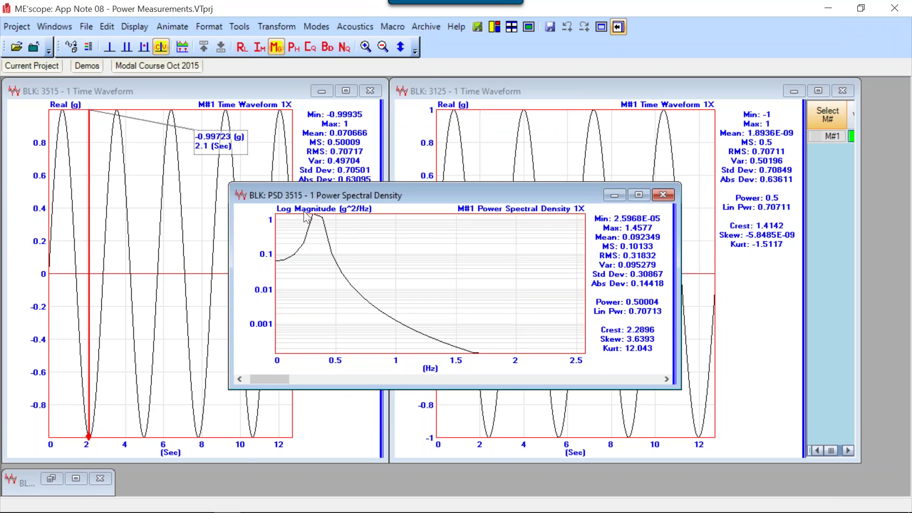
click(110, 46)
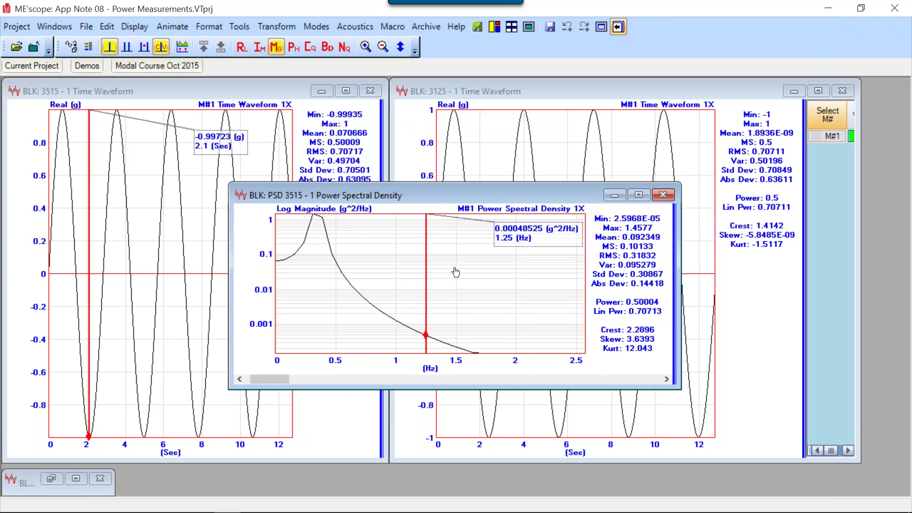
drag(412, 276, 313, 273)
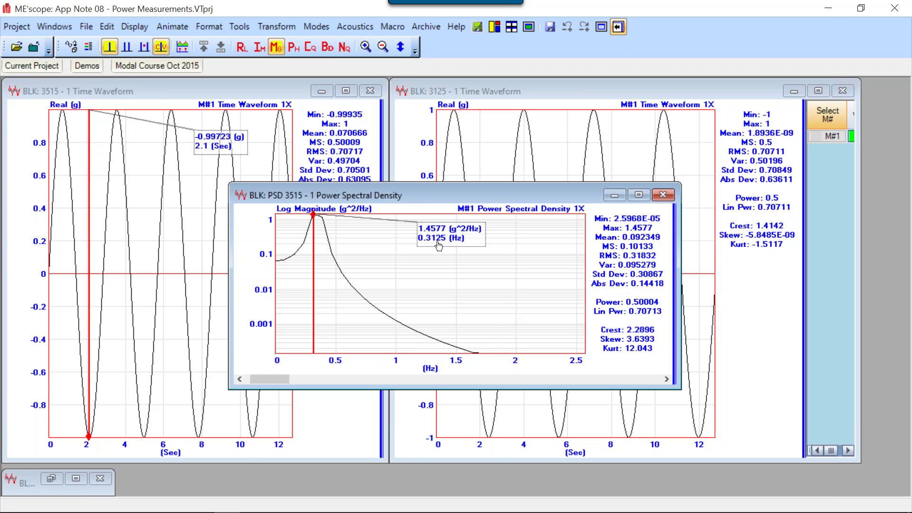
click(403, 281)
scroll(403, 280, down, 3)
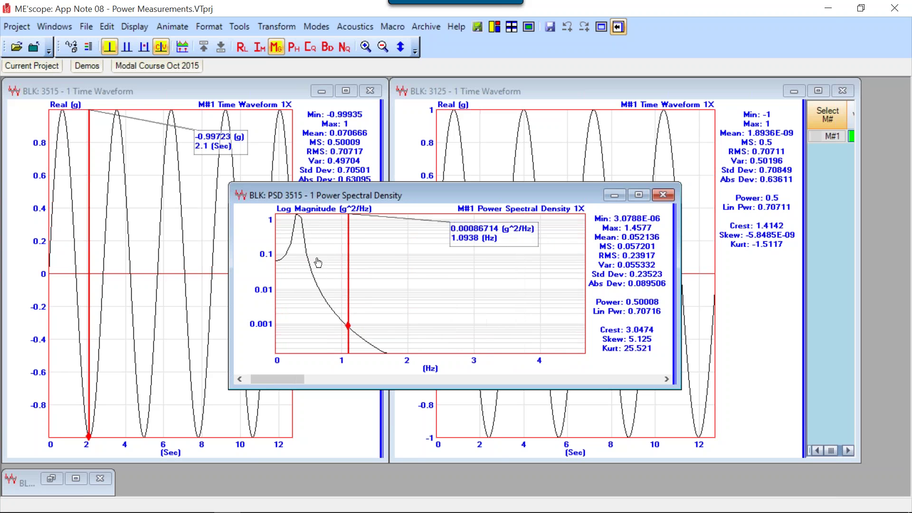
click(298, 259)
scroll(297, 259, up, 5)
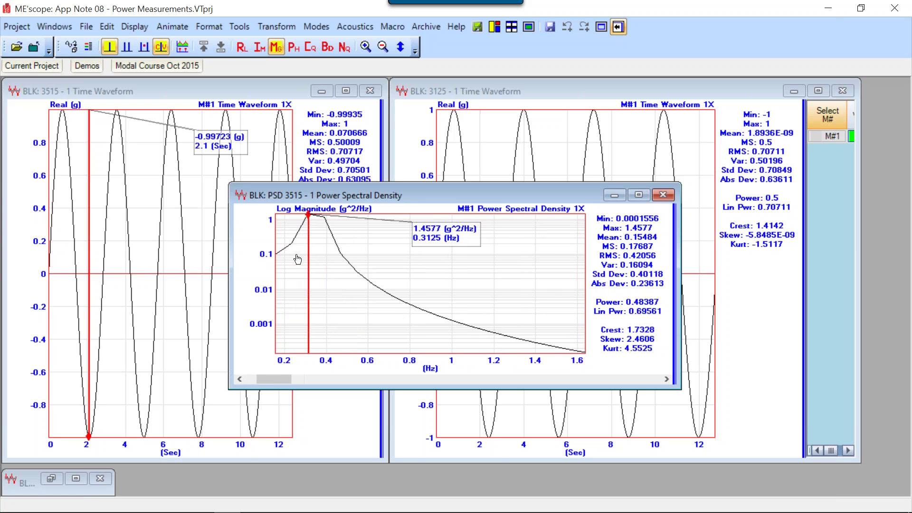
scroll(297, 259, down, 2)
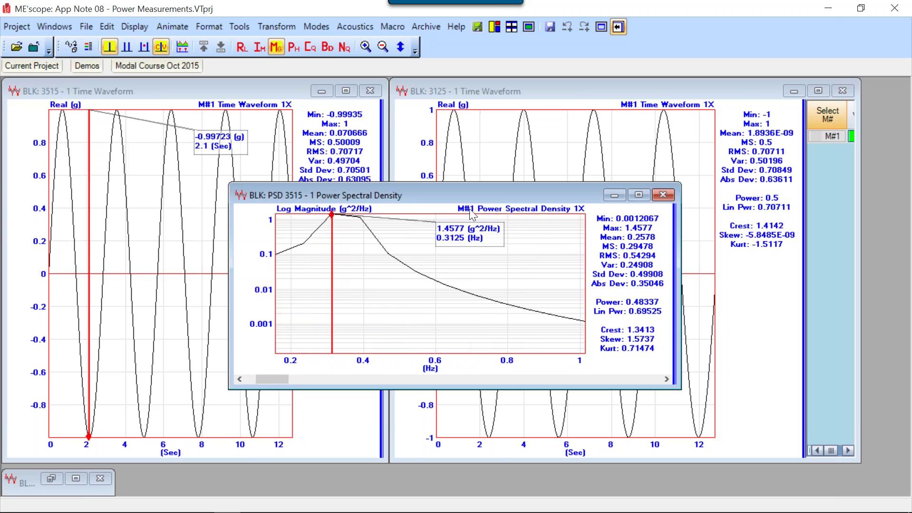
Enlarge the PSD 3515 window to examine the sample points around the peak, and restore the window to its previous size.
right_click(406, 234)
click(432, 244)
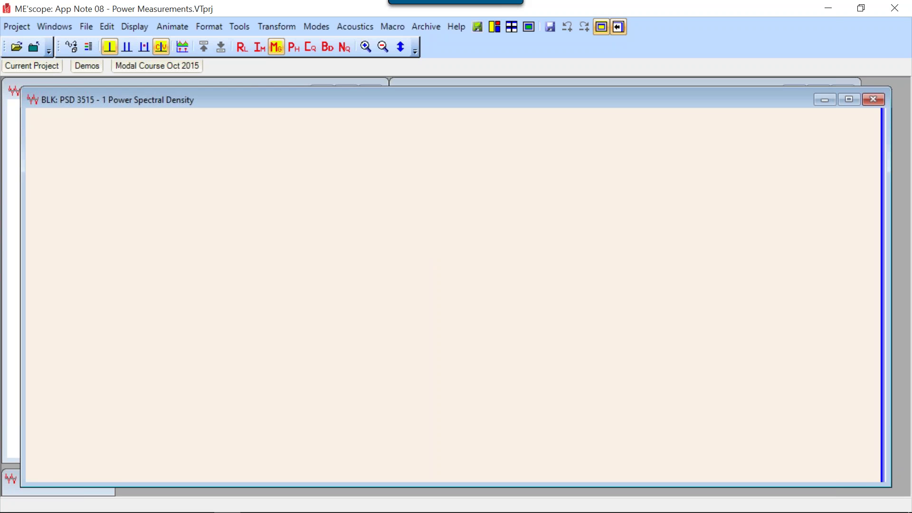
drag(345, 159, 363, 167)
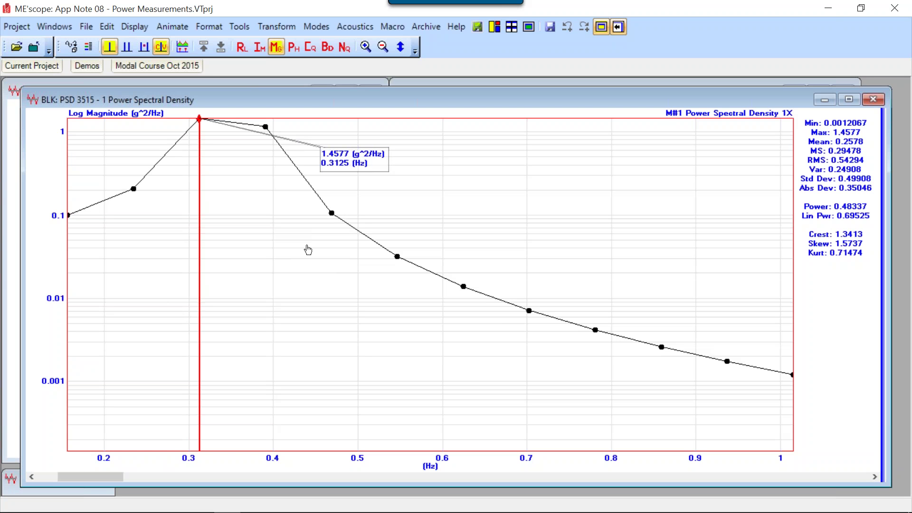
right_click(437, 171)
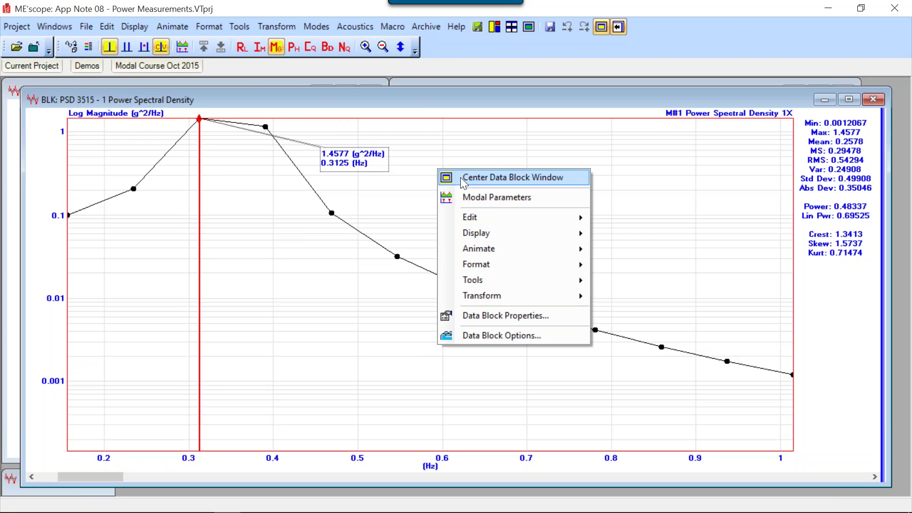
click(461, 178)
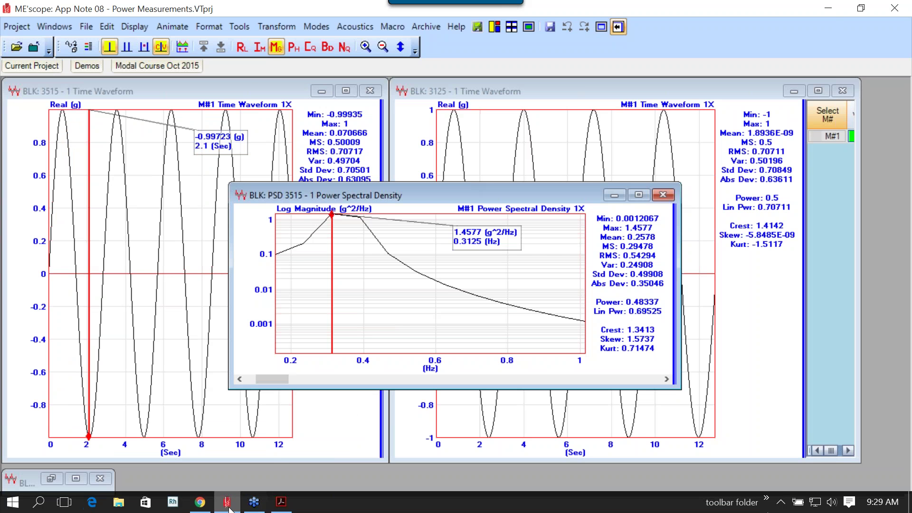
Switch to the AppNote #08 PDF in Acrobat Reader and review the Calculating a PSD, Linear PSD and Non-Periodic Sine Wave sections on page 3.
click(281, 504)
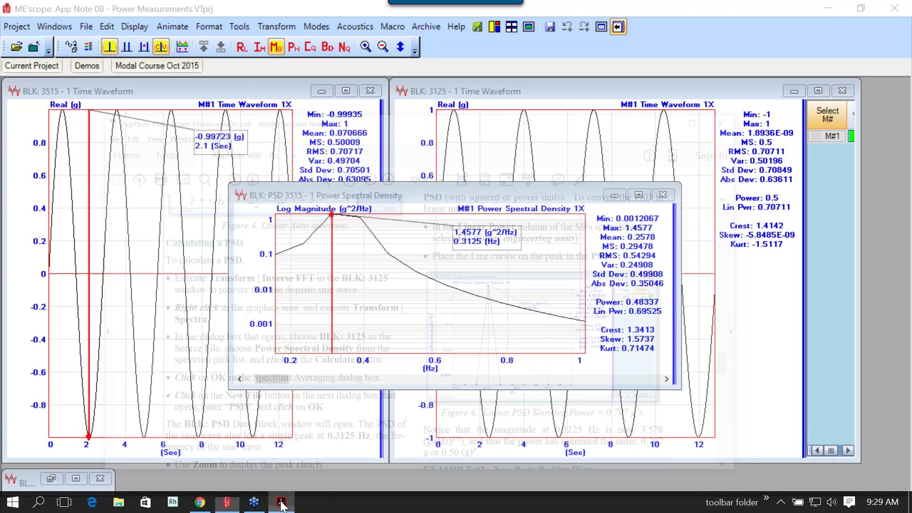
scroll(369, 298, down, 1)
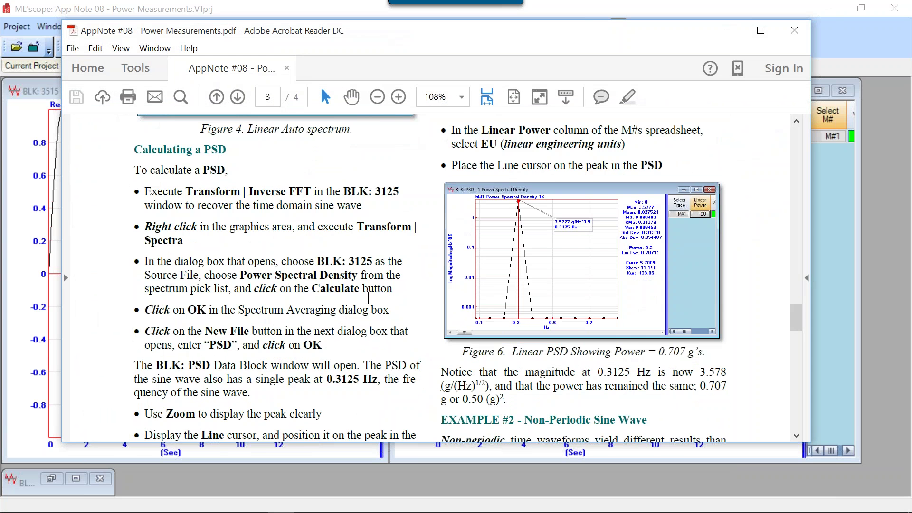
scroll(368, 298, down, 7)
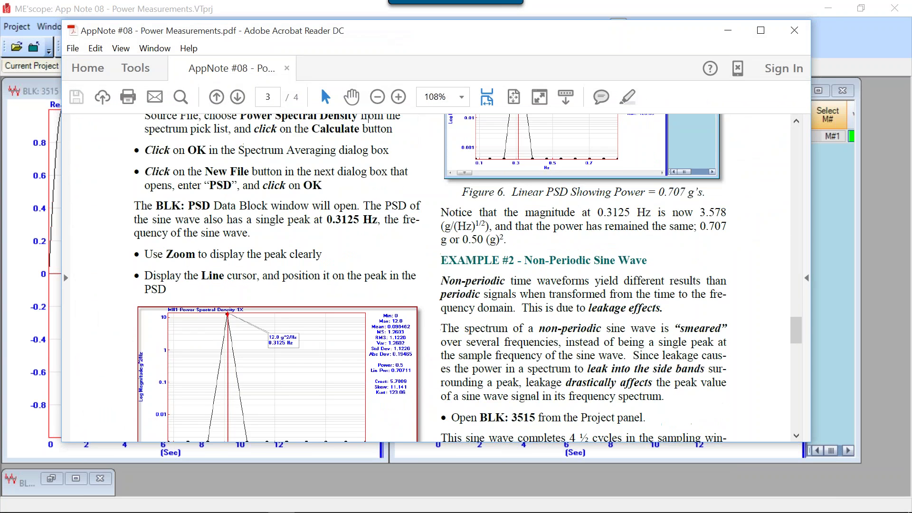
scroll(609, 261, down, 2)
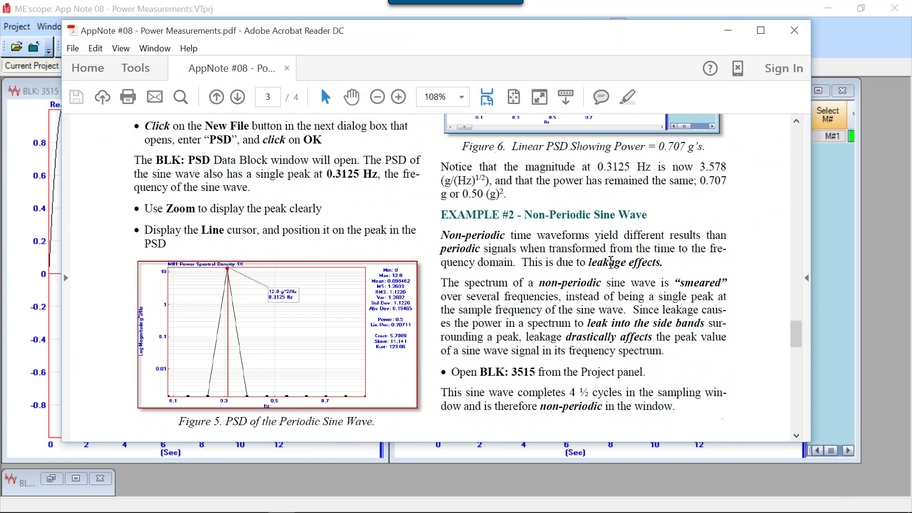
scroll(558, 308, up, 2)
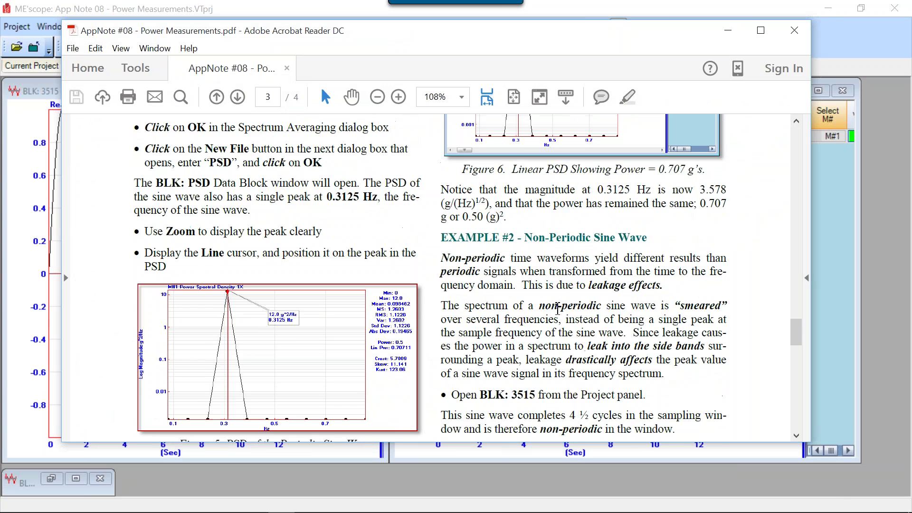
scroll(558, 307, up, 4)
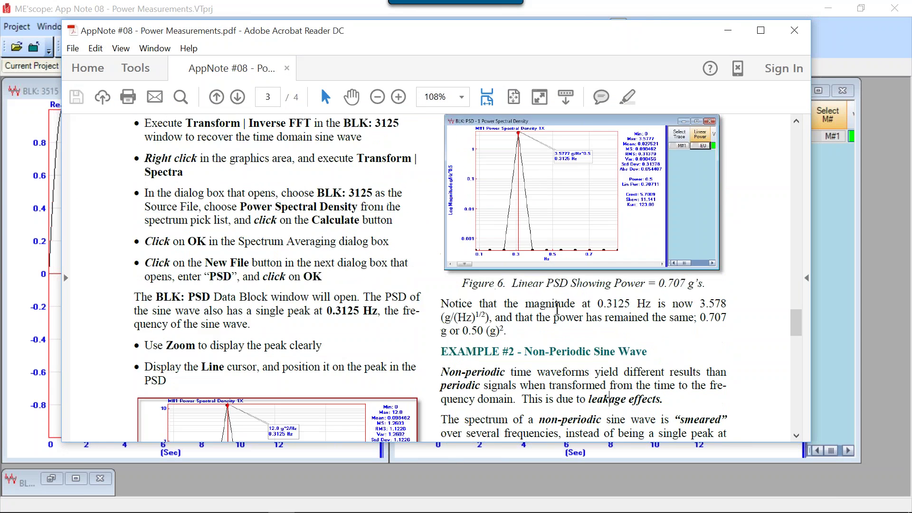
scroll(557, 308, up, 1)
scroll(557, 310, up, 6)
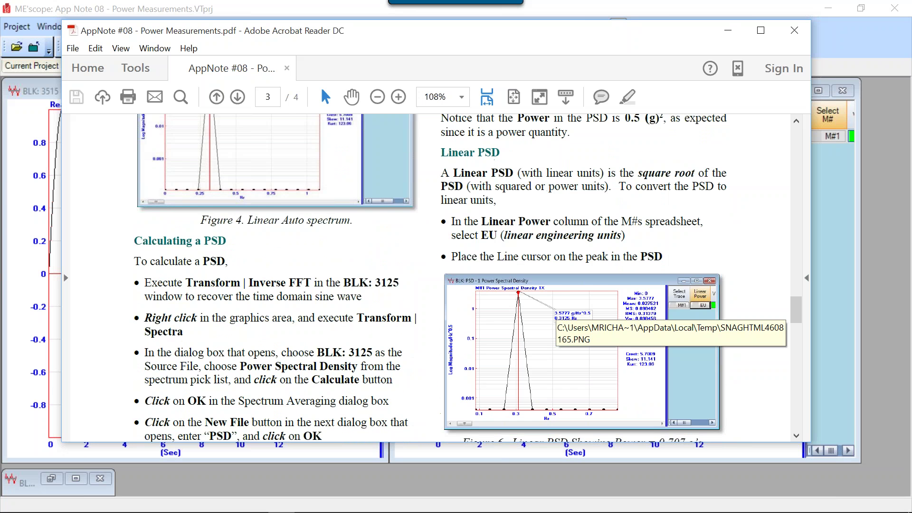
scroll(557, 310, up, 1)
scroll(557, 310, down, 20)
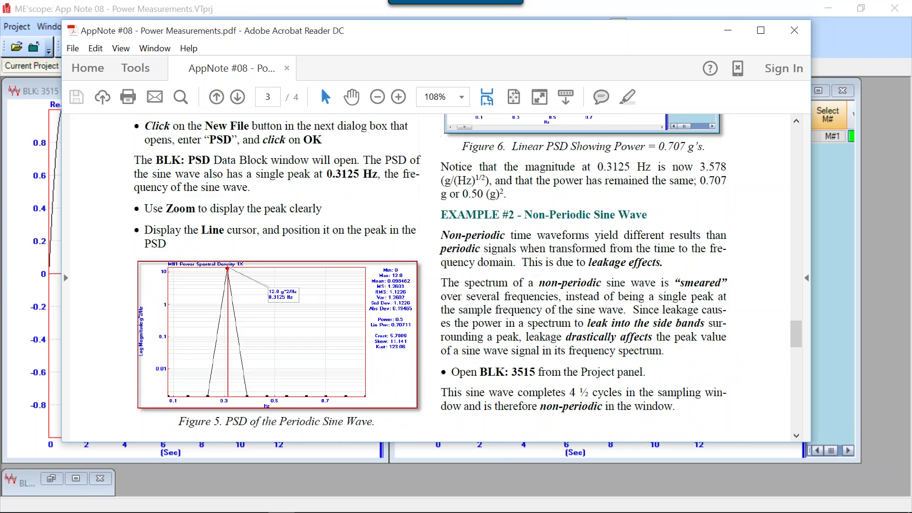
Read page 4 of the application note, covering the power and Auto spectrum of the non-periodic sine wave and the Conclusions.
scroll(436, 277, down, 10)
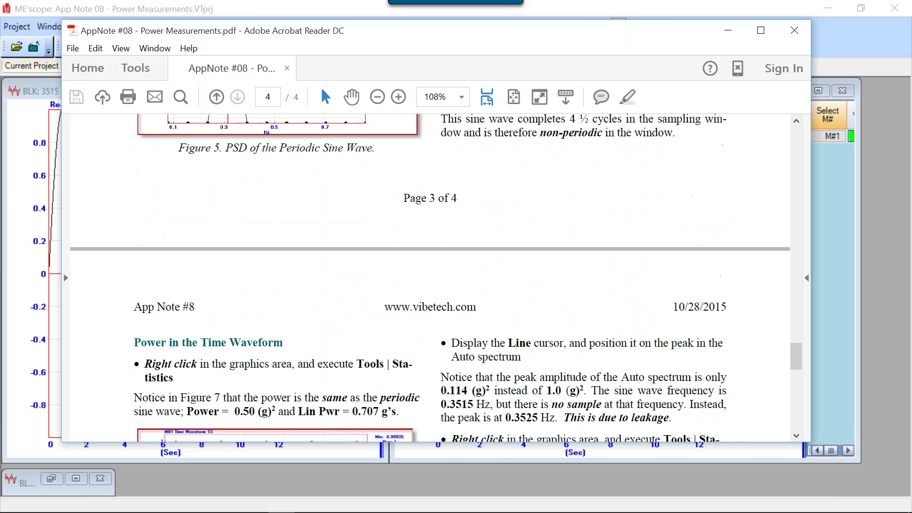
scroll(436, 283, down, 4)
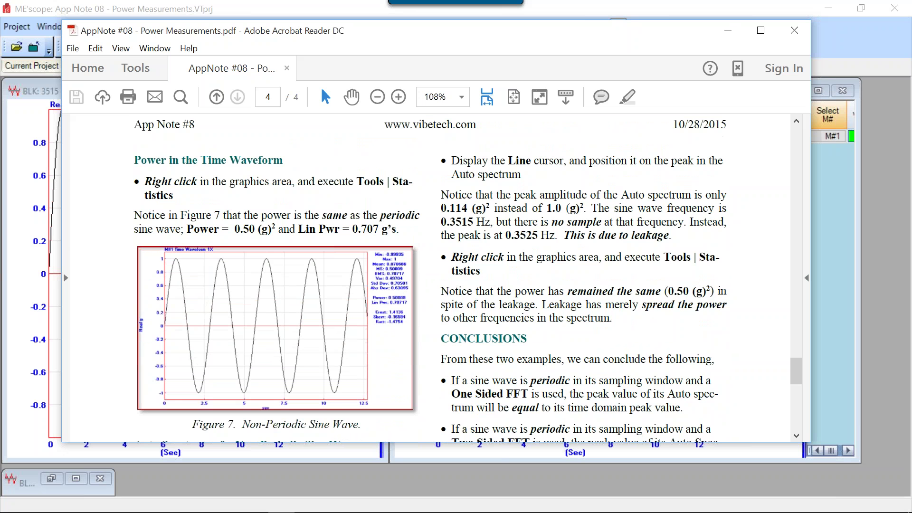
scroll(436, 282, down, 2)
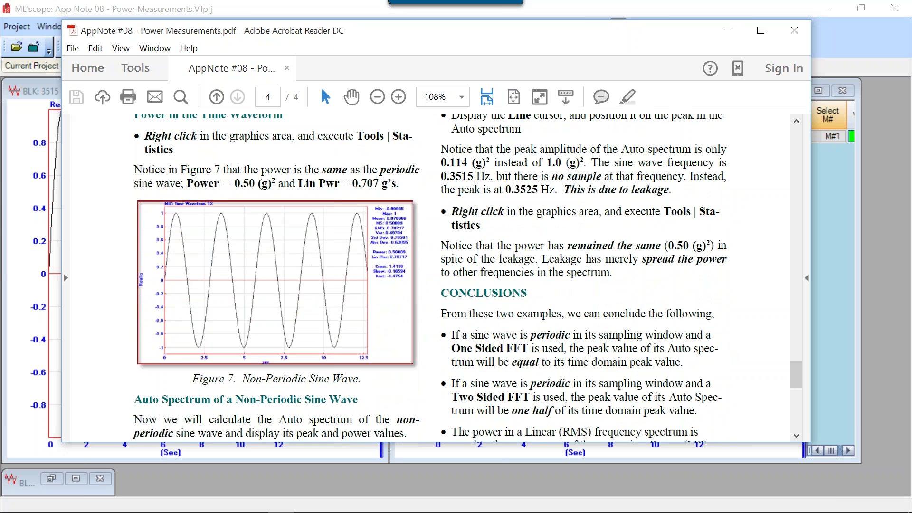
scroll(436, 282, down, 2)
scroll(436, 283, down, 2)
scroll(436, 283, down, 2)
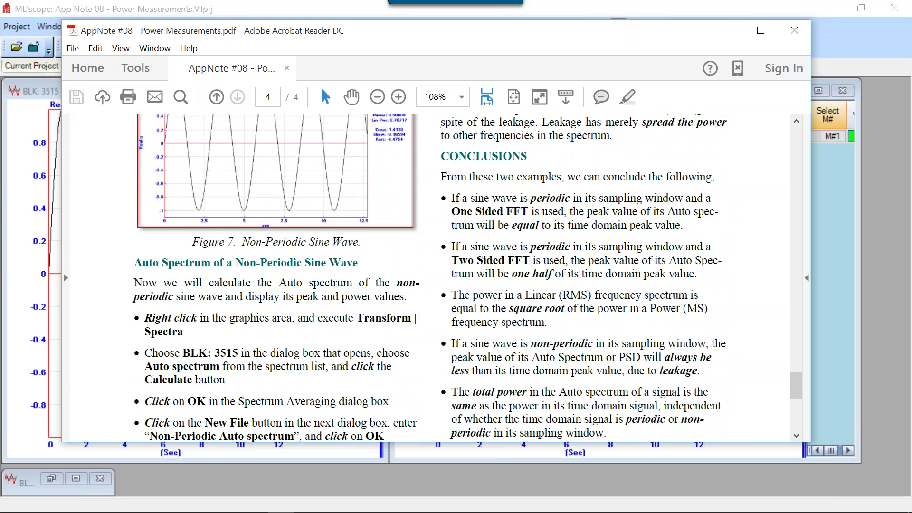
scroll(436, 282, down, 1)
scroll(436, 283, down, 1)
scroll(436, 283, down, 6)
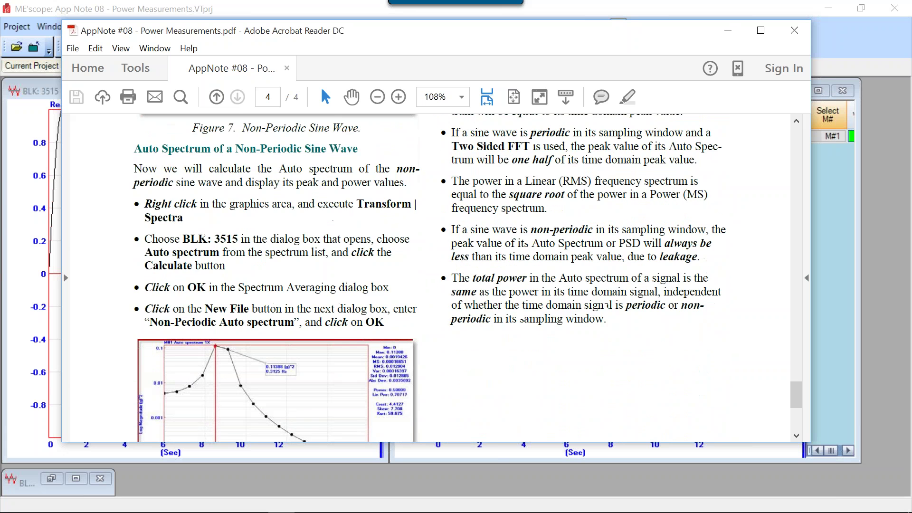
scroll(436, 283, down, 5)
Return to page 1 of the application note, review the power formulas and one sided versus two sided FFT notes, and minimize the PDF.
scroll(436, 282, up, 17)
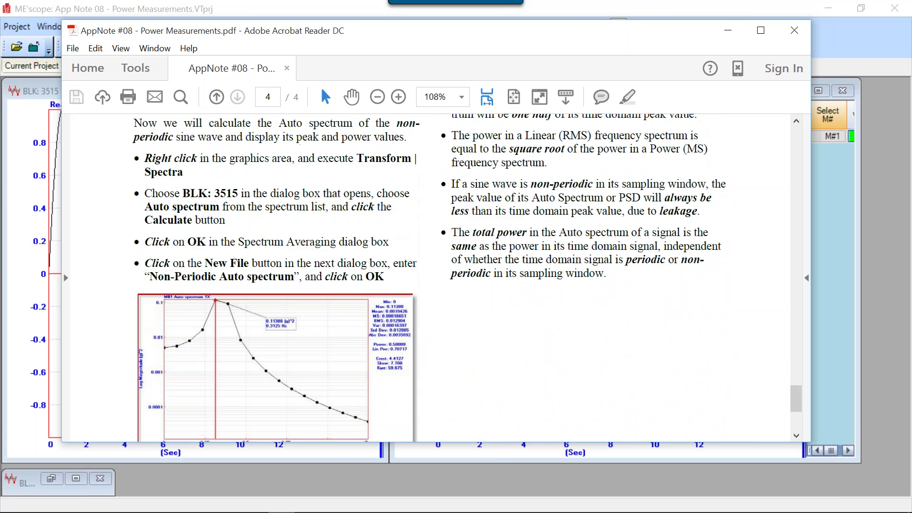
scroll(436, 282, up, 20)
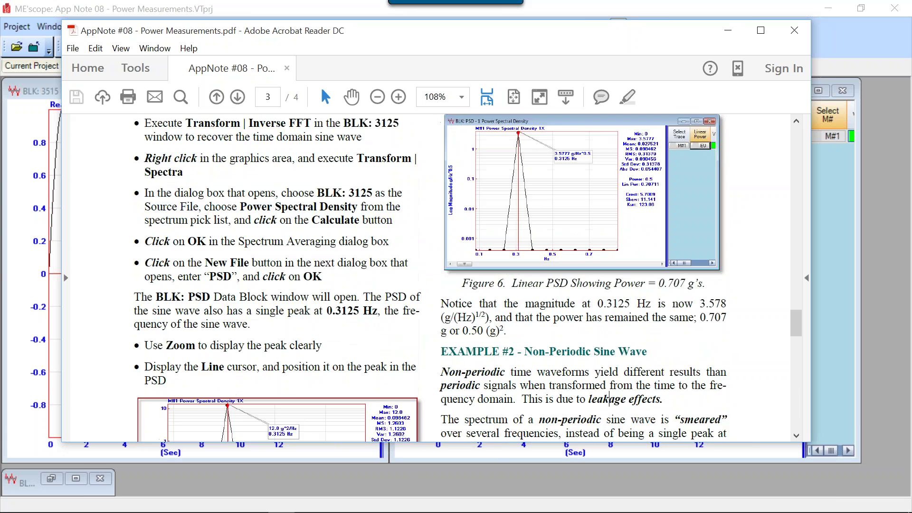
scroll(436, 283, up, 10)
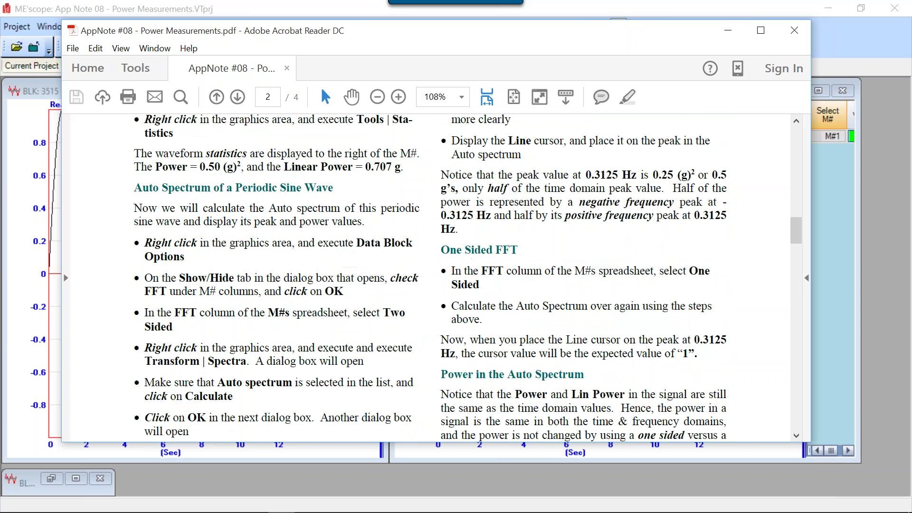
scroll(436, 282, up, 15)
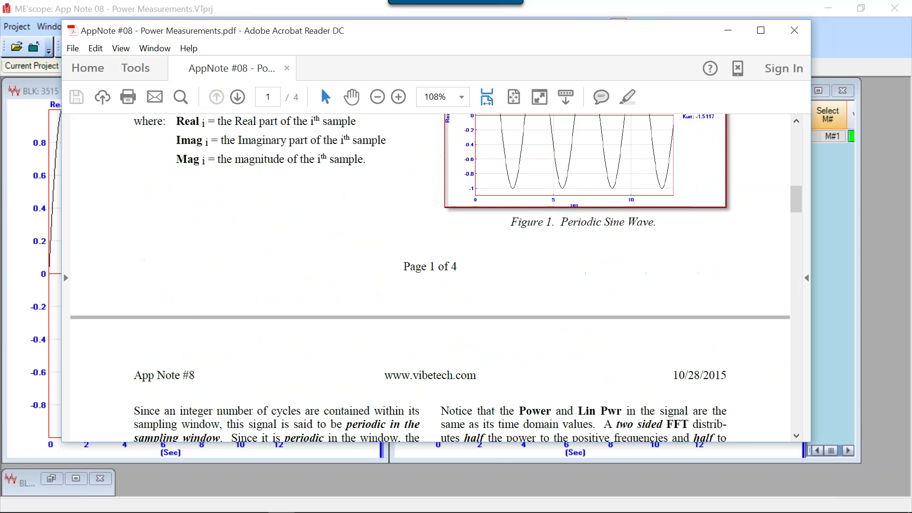
scroll(436, 282, up, 10)
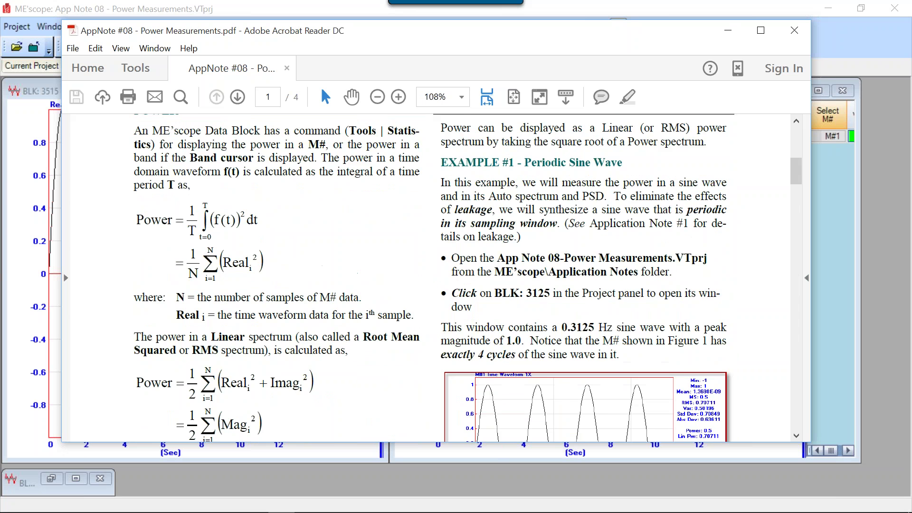
scroll(538, 318, up, 3)
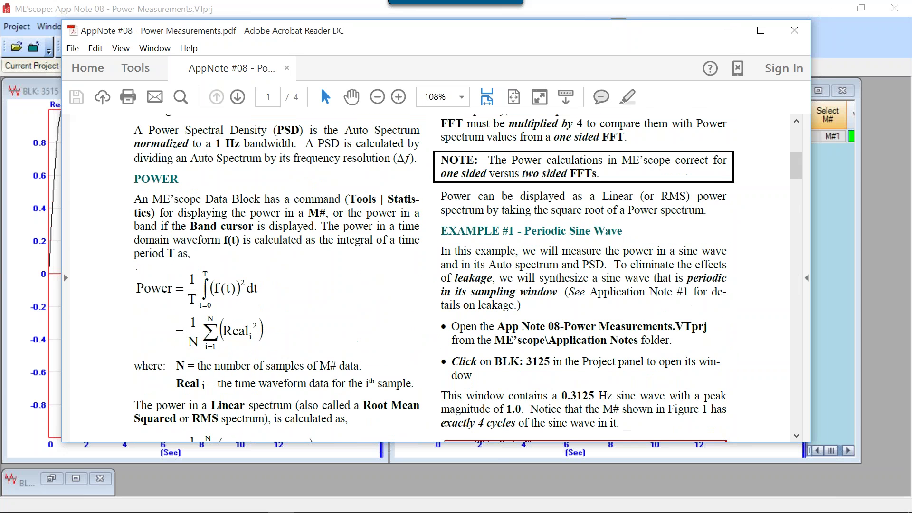
scroll(539, 317, up, 2)
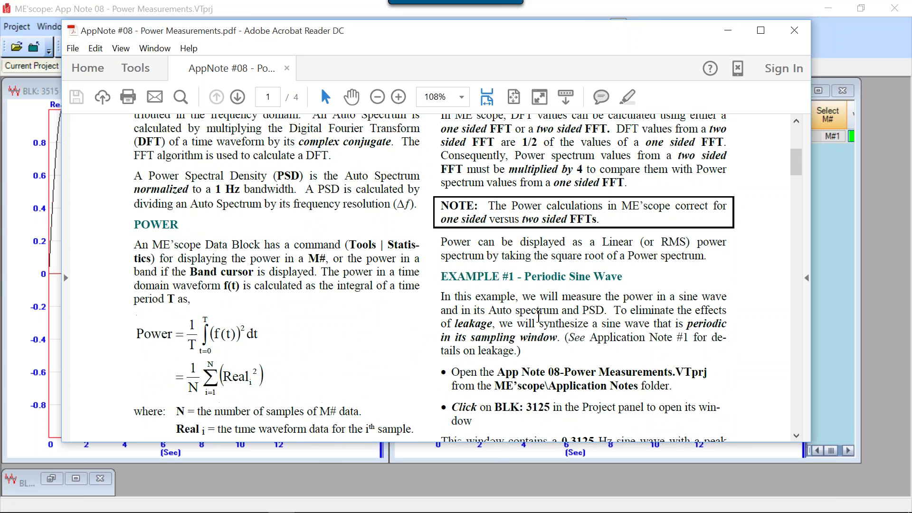
scroll(511, 349, up, 3)
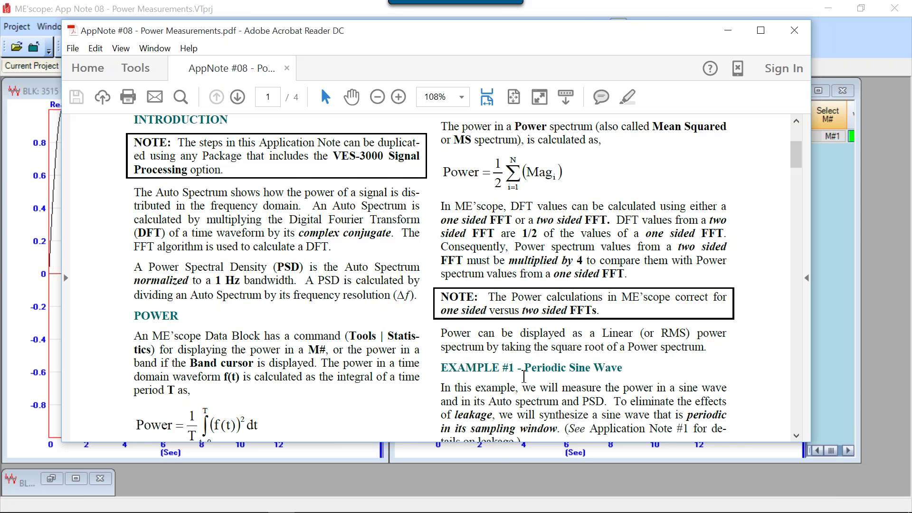
scroll(521, 367, up, 1)
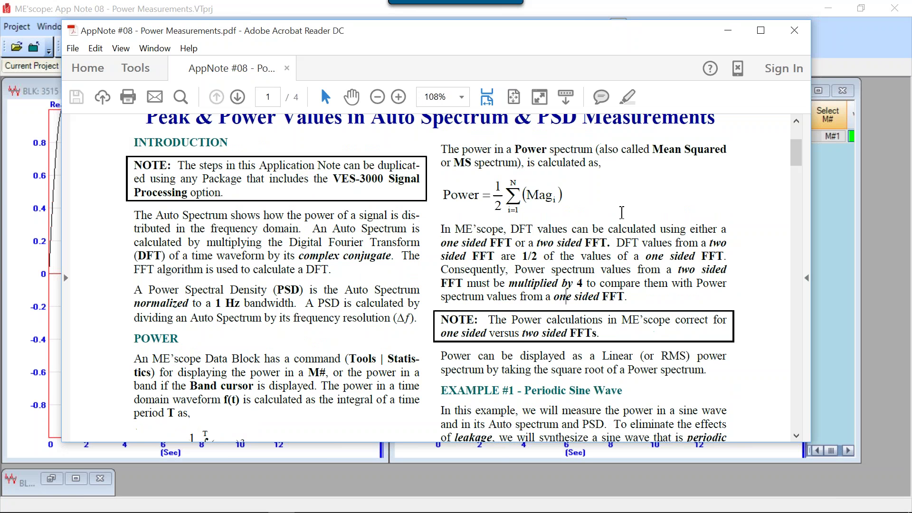
click(595, 283)
scroll(525, 307, down, 2)
scroll(525, 307, up, 2)
scroll(525, 306, up, 5)
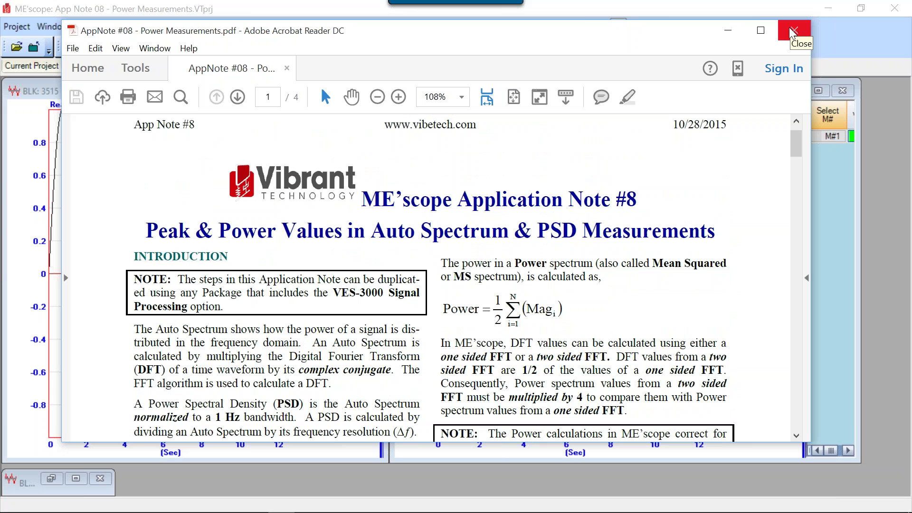
click(723, 31)
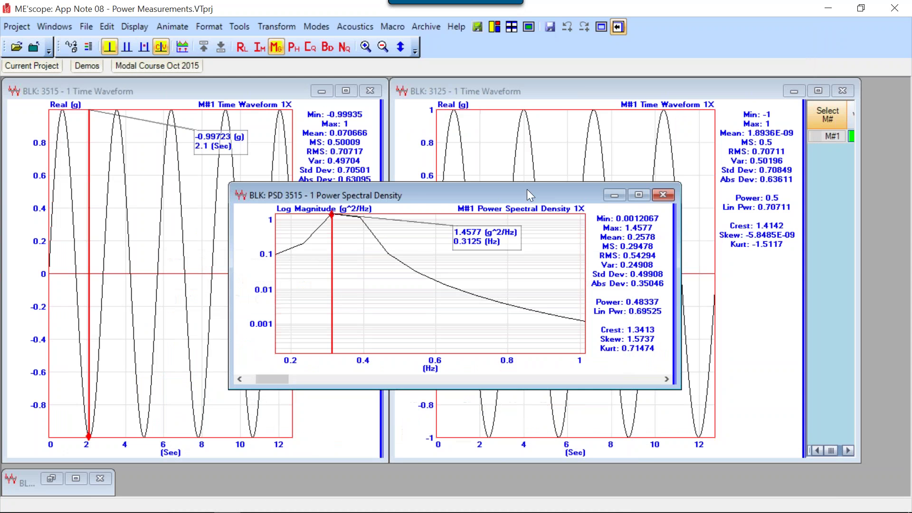
Open BLK: PSD 3125 from the current project, expand its M#s spreadsheet and widen the Units column to show the full units.
click(30, 65)
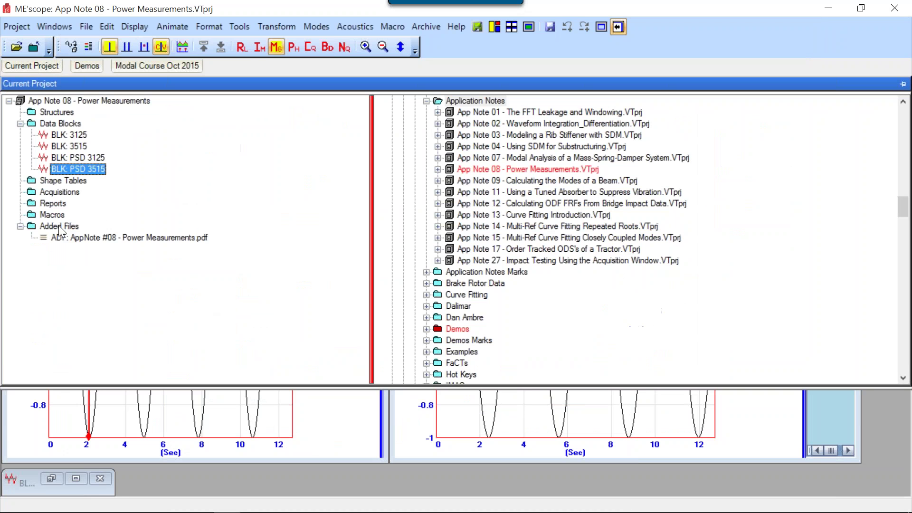
double_click(77, 156)
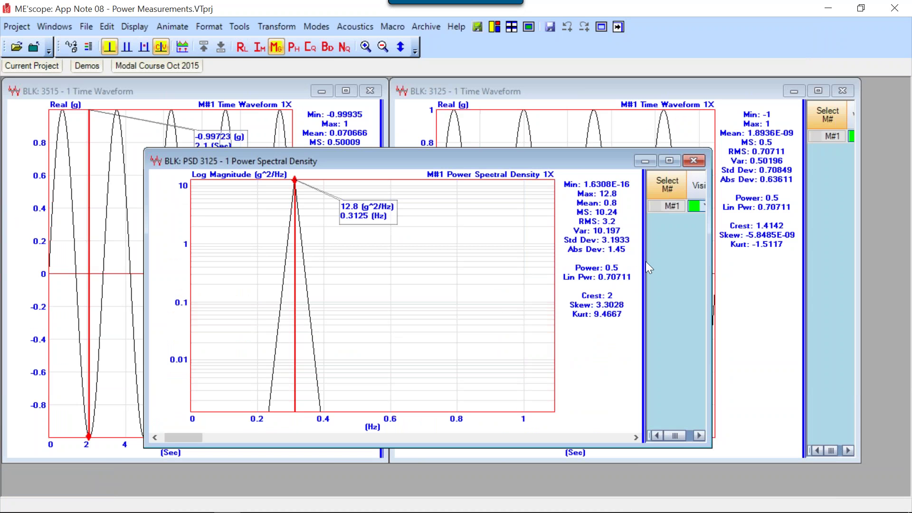
drag(634, 260, 326, 267)
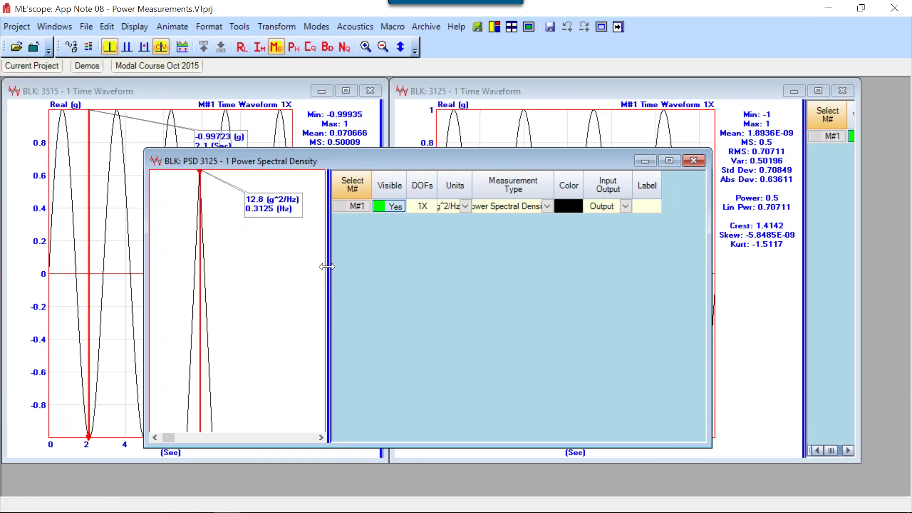
drag(473, 181, 500, 181)
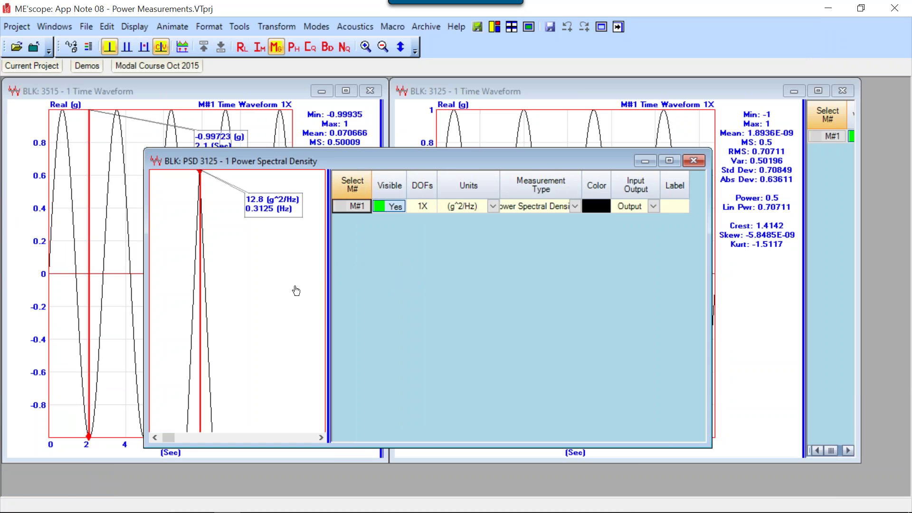
Transform the BLK: 3125 time waveform into its Fourier spectrum with the FFT.
click(569, 138)
right_click(567, 134)
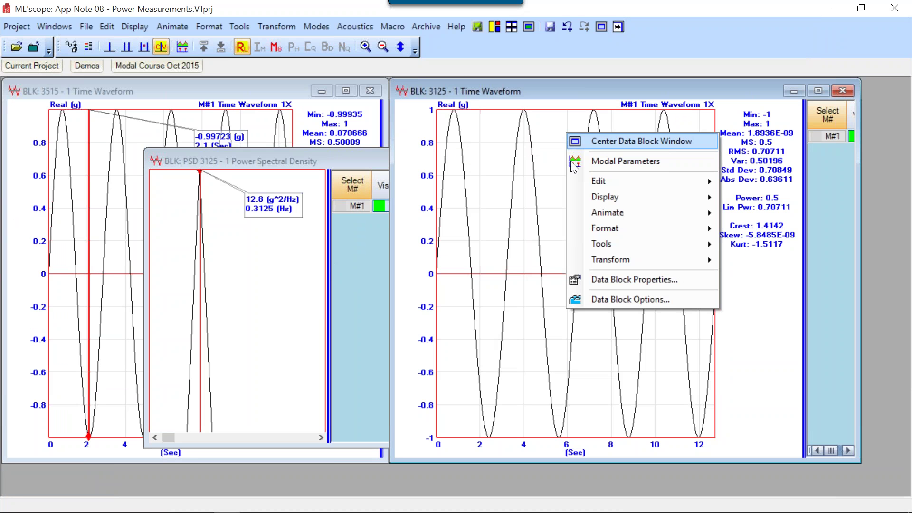
mouse_move(581, 243)
mouse_move(653, 259)
click(746, 276)
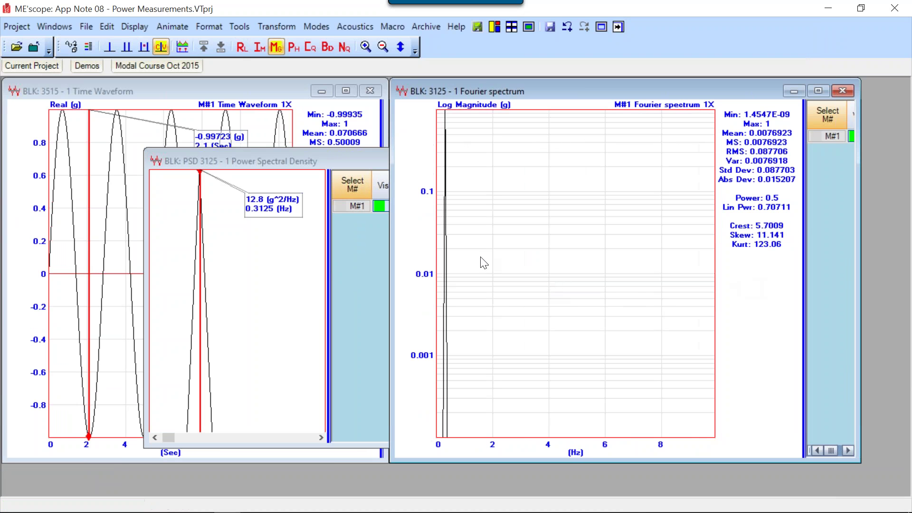
Center the BLK: 3125 Data Block window and expand its M#s spreadsheet to show all the columns.
right_click(618, 151)
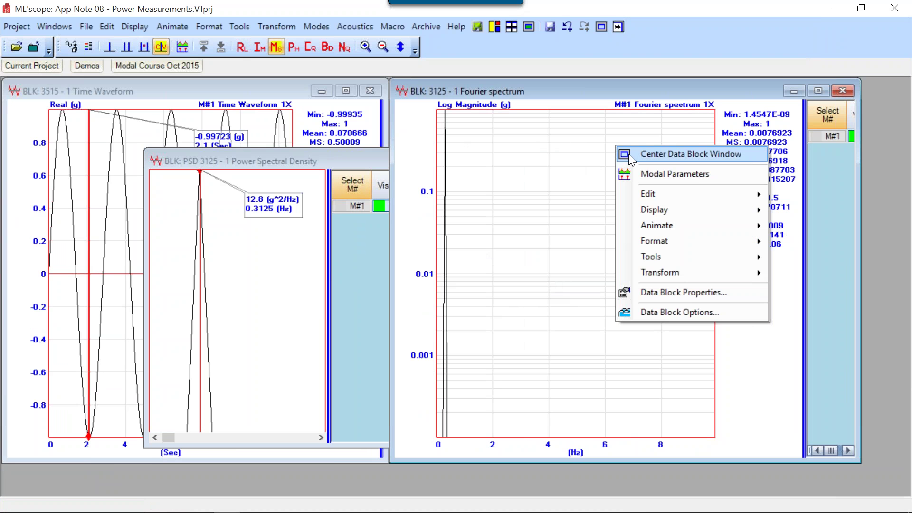
click(628, 154)
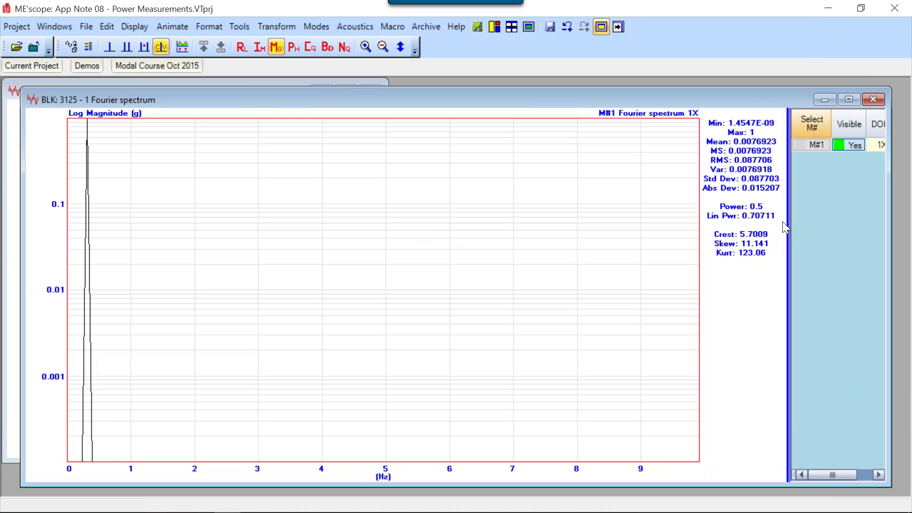
drag(788, 229, 429, 252)
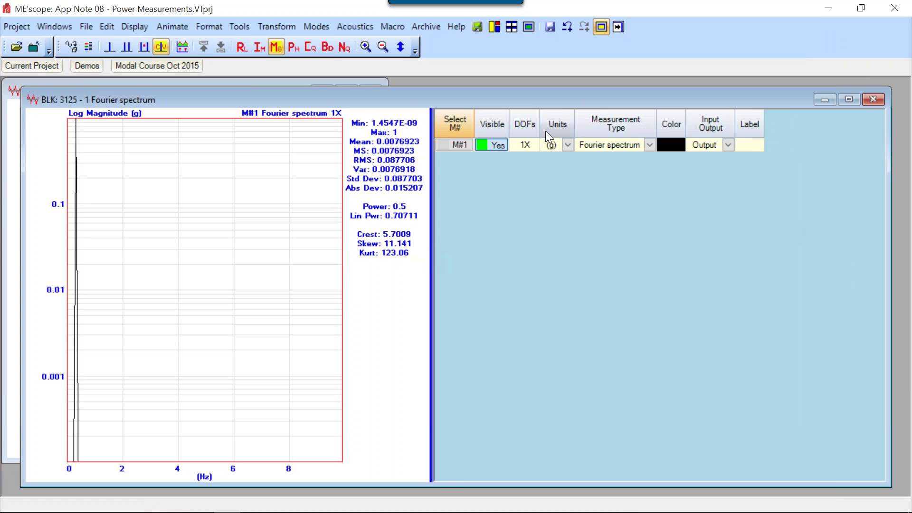
Show the FFT and Linear Power columns in the BLK: 3125 M#s spreadsheet and adjust the split between graph and spreadsheet.
right_click(559, 124)
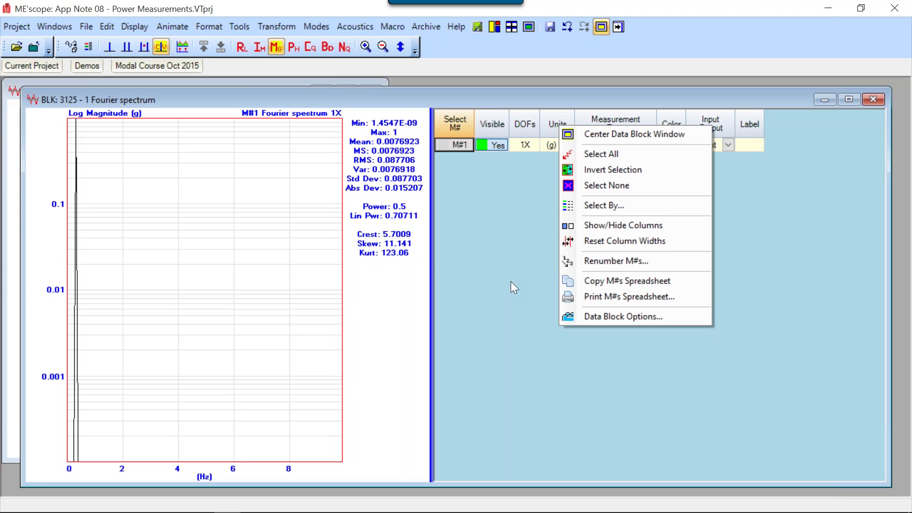
click(616, 231)
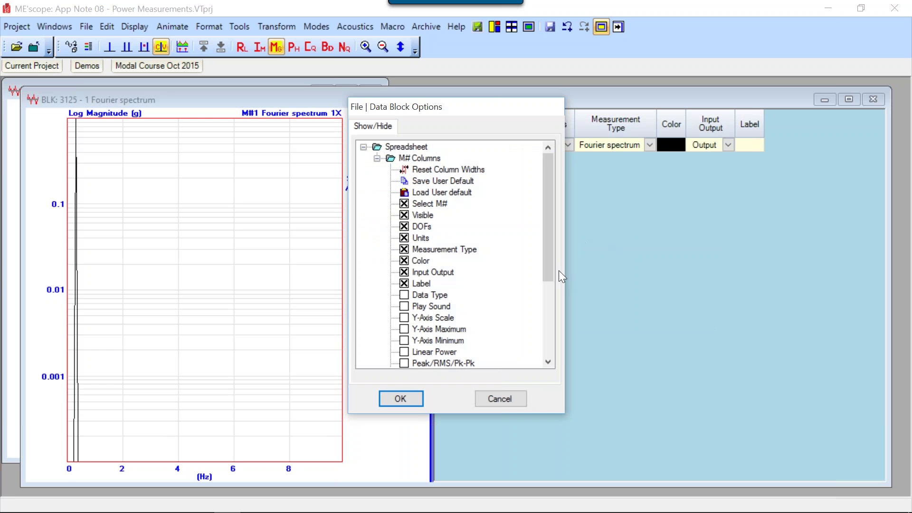
mouse_move(548, 250)
mouse_down()
mouse_move(550, 269)
mouse_move(546, 241)
mouse_up()
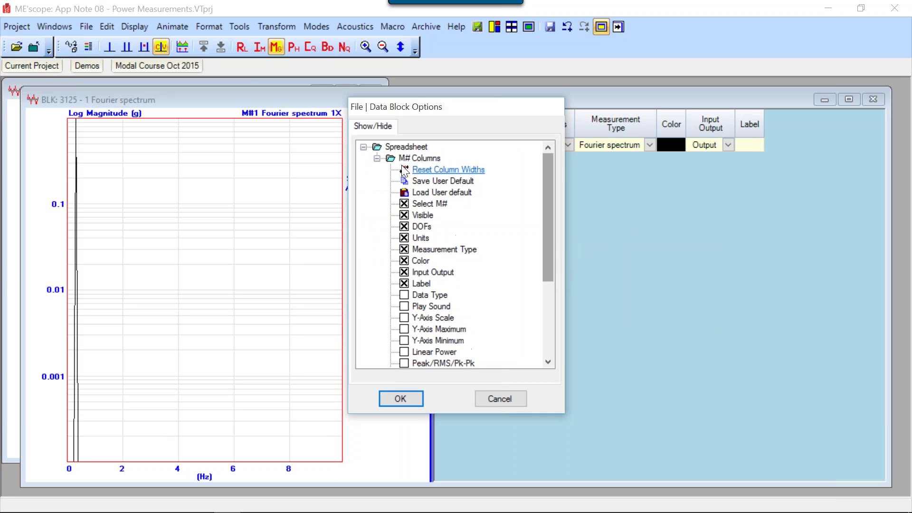
drag(546, 208, 546, 269)
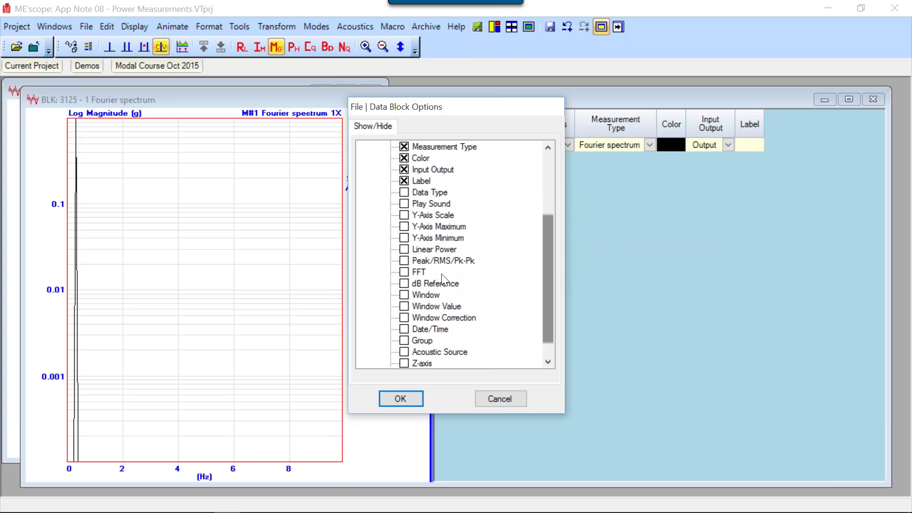
click(403, 273)
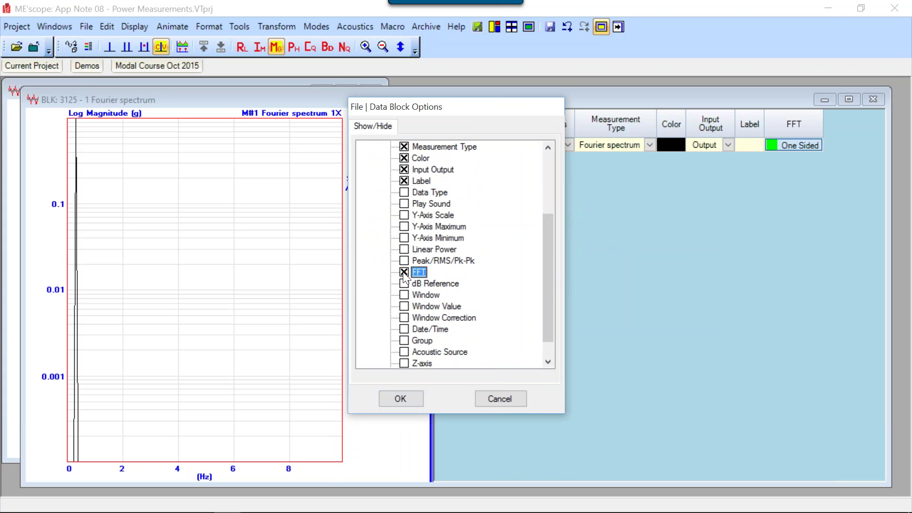
click(404, 250)
click(401, 398)
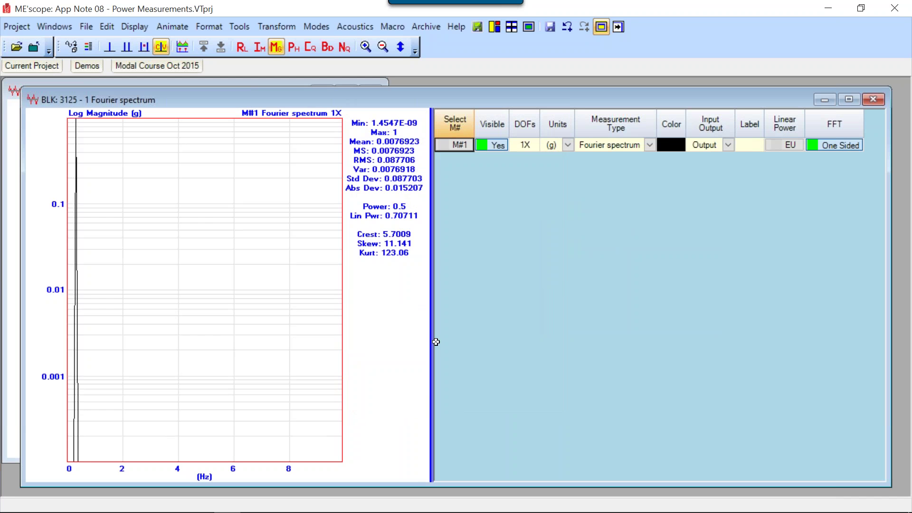
drag(433, 341, 444, 340)
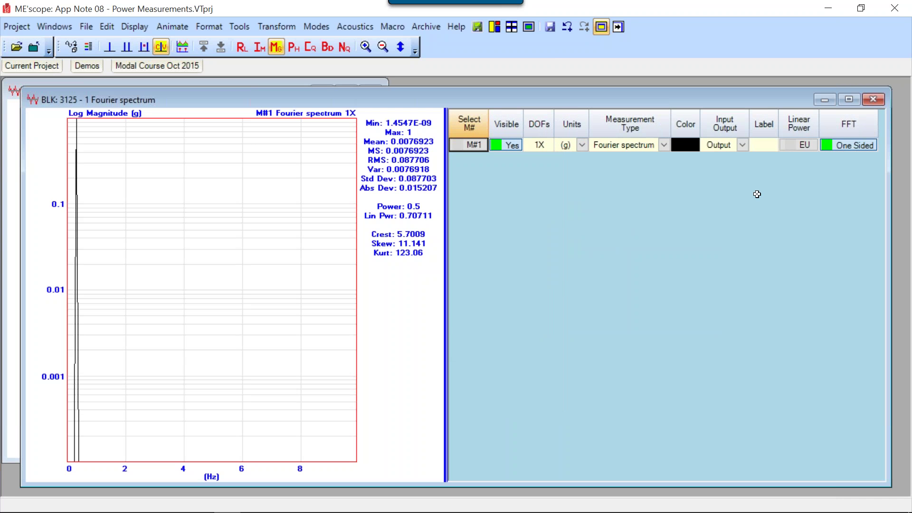
Switch the Linear Power setting of M#1 to EU^2 and re-scale the M#s.
click(798, 144)
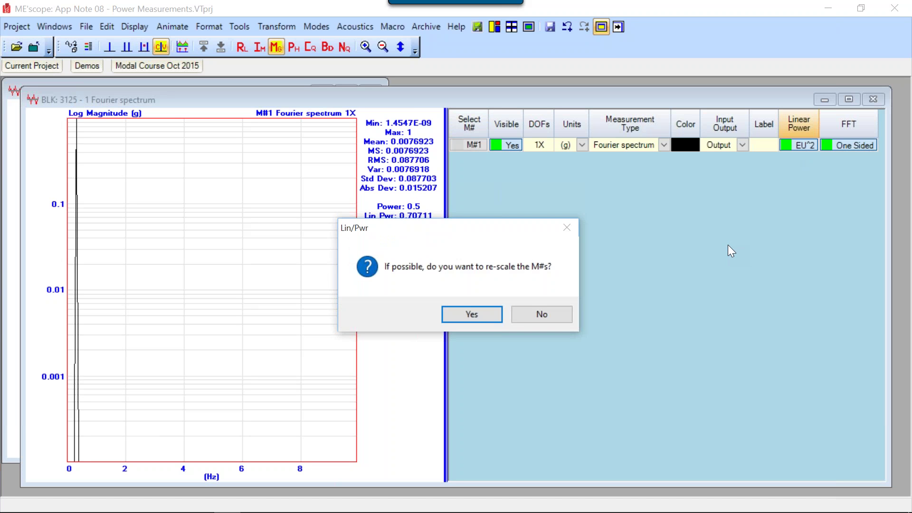
click(481, 314)
click(482, 314)
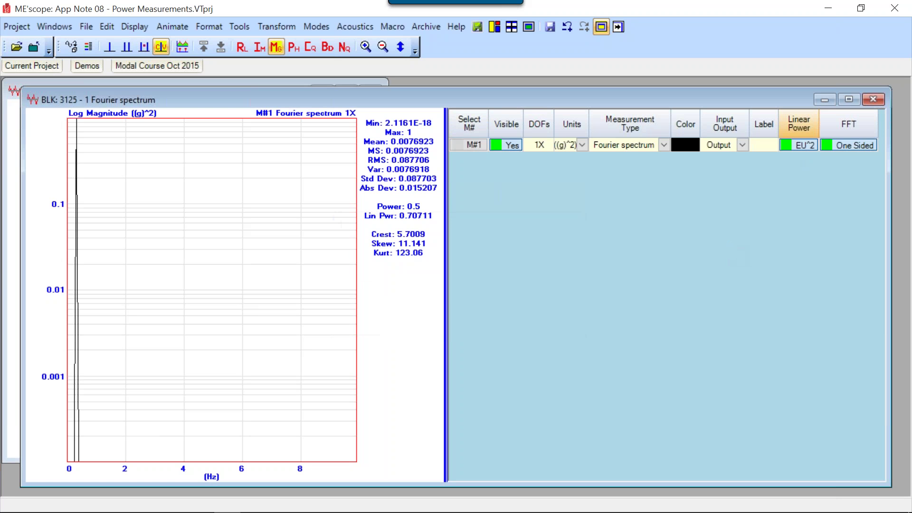
Enlarge the BLK: 3125 graph area, zoom in on the low-frequency range and display the Line cursor on the 0.3125 Hz peak.
drag(444, 298, 533, 276)
click(365, 46)
drag(93, 209, 69, 210)
click(105, 50)
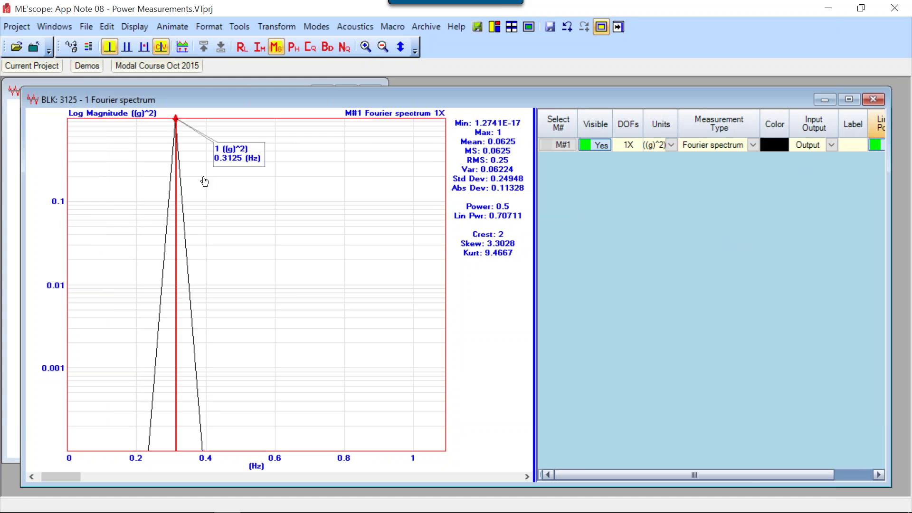
Switch M#1 of BLK: 3125 to a Two Sided FFT and its Linear Power to EU, re-scaling the M#s after each change.
drag(255, 164, 260, 168)
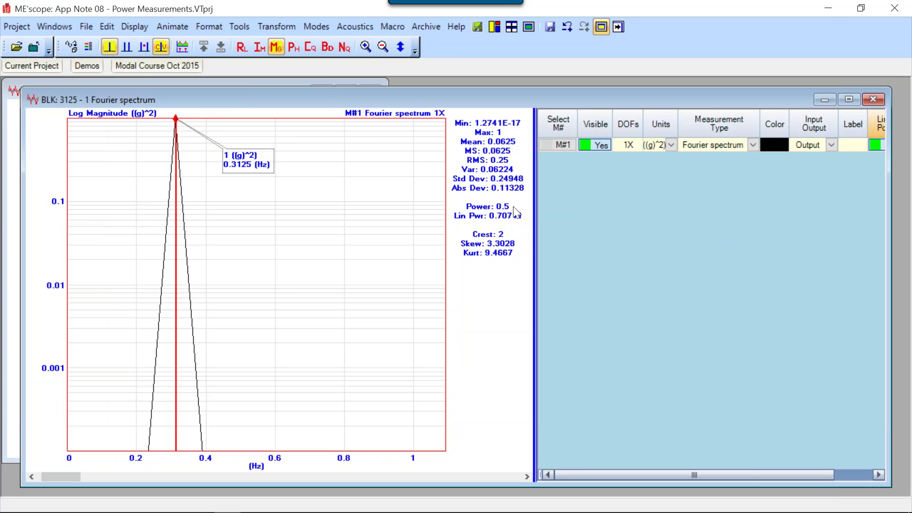
drag(532, 213, 438, 213)
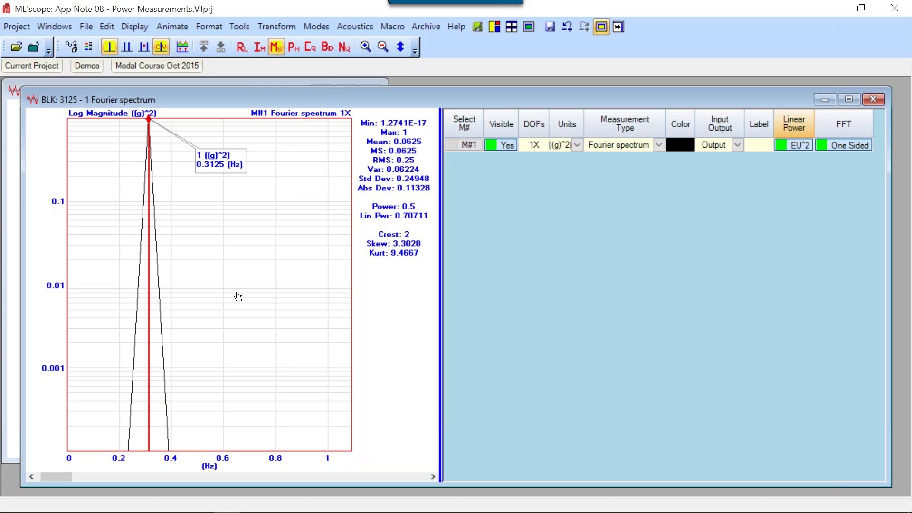
click(847, 147)
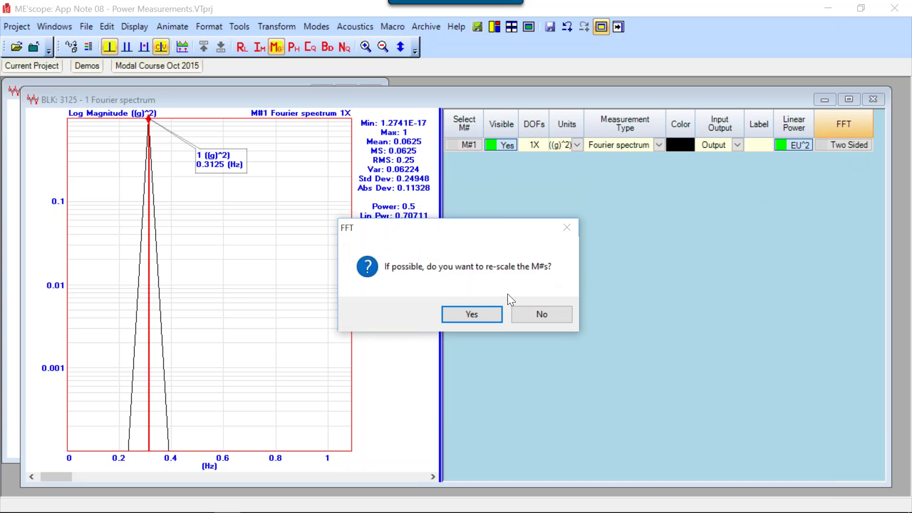
click(475, 315)
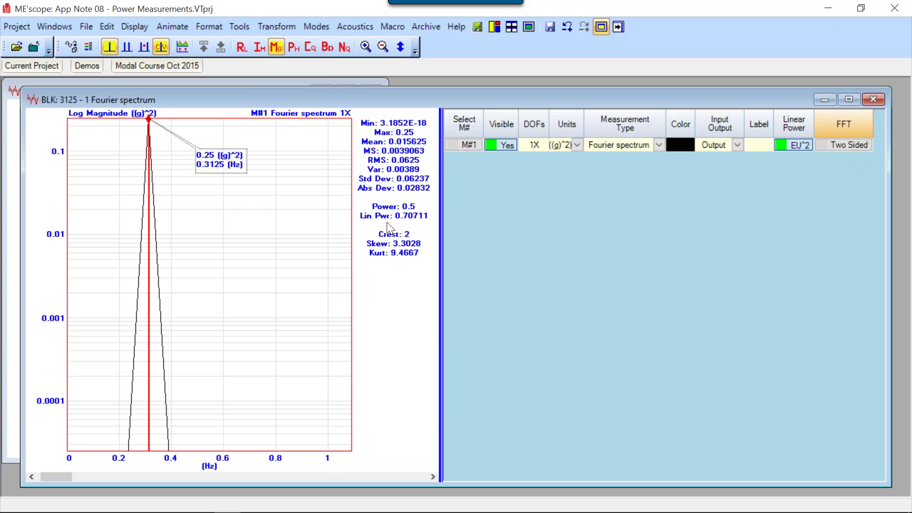
click(804, 144)
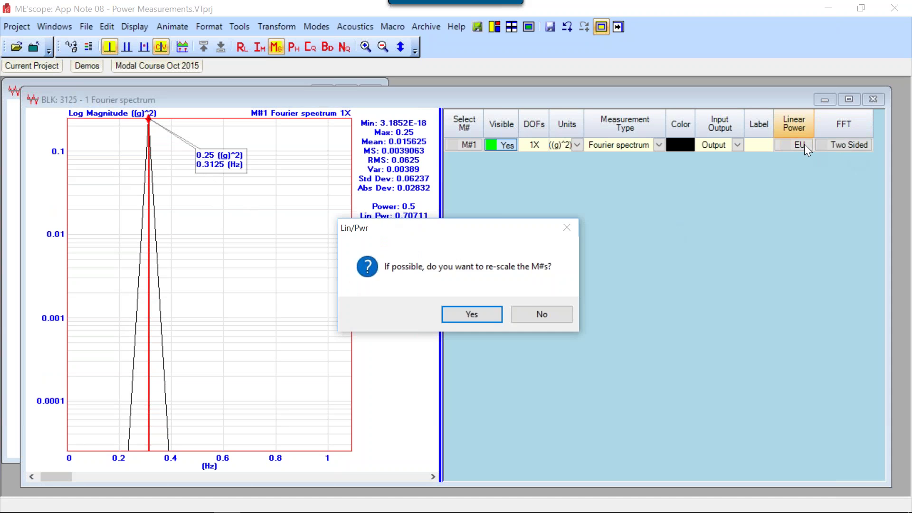
click(489, 312)
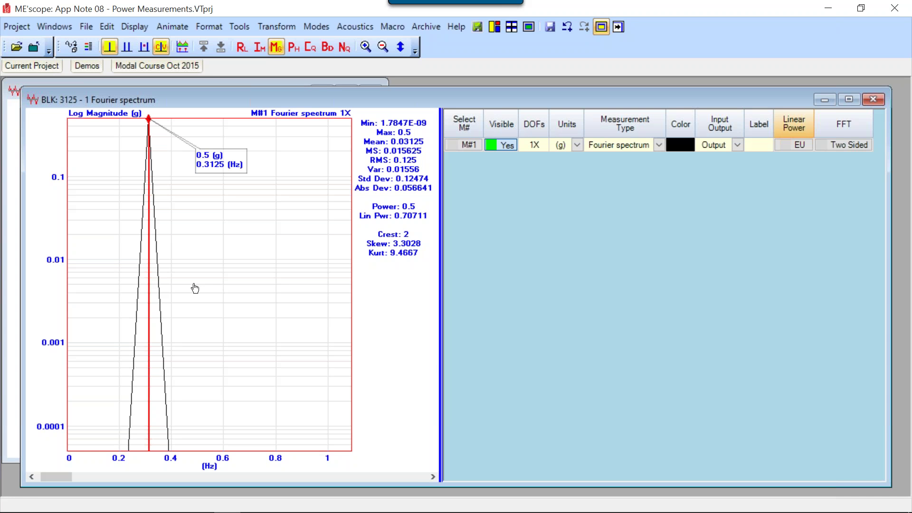
Apply the Inverse FFT to BLK: 3125 and place the Line cursor on the waveform's first trough at 2.4 seconds.
right_click(287, 253)
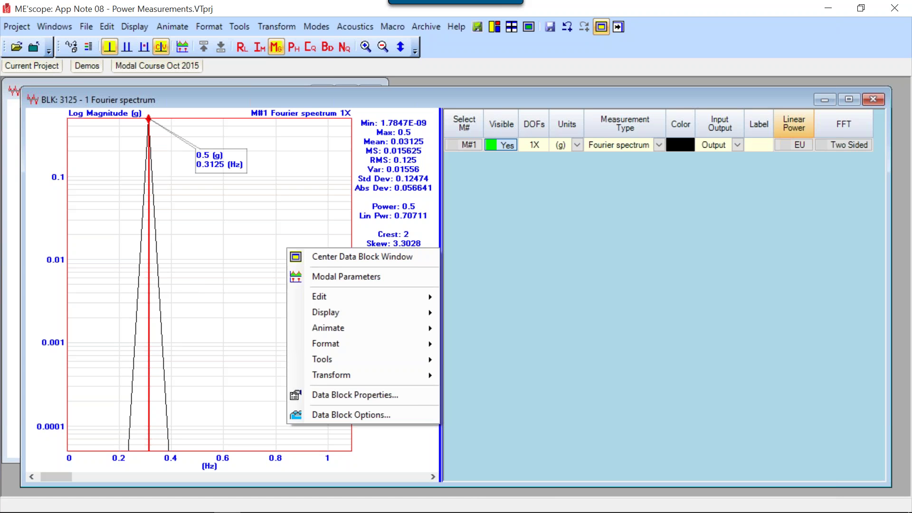
mouse_move(304, 364)
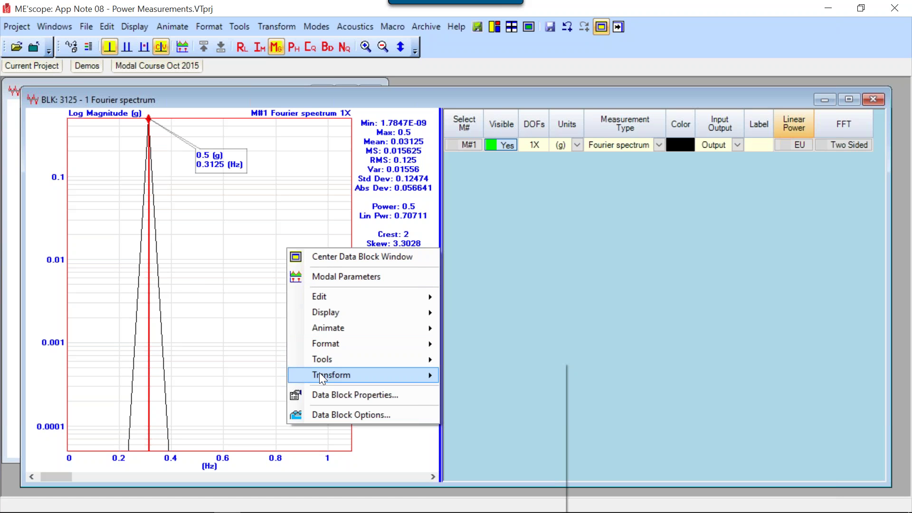
click(486, 401)
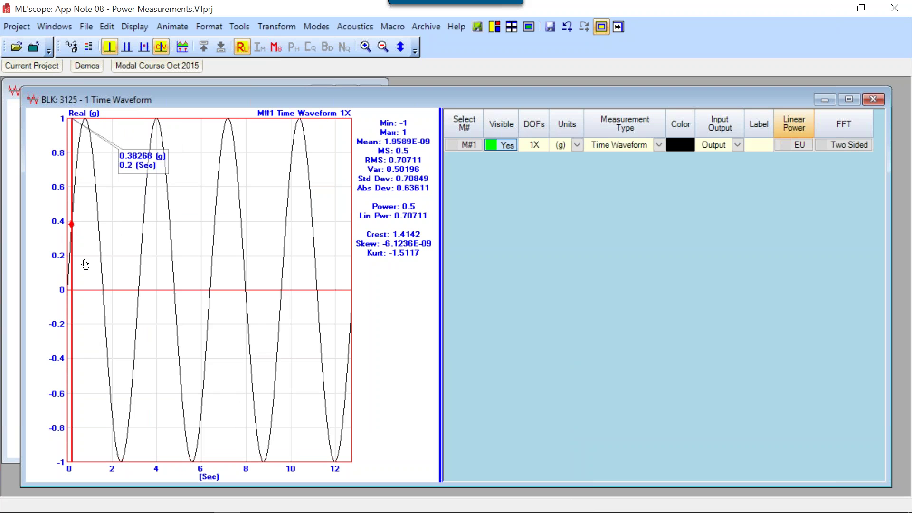
drag(72, 192, 123, 195)
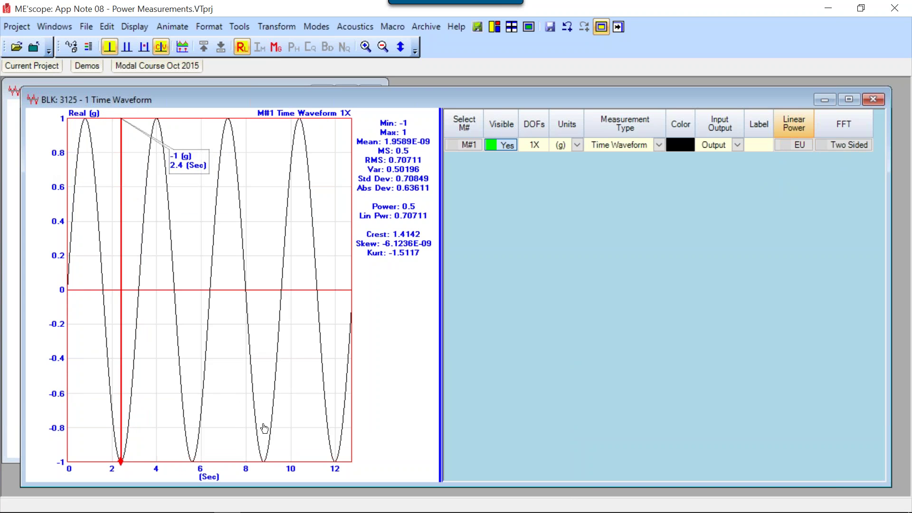
Switch to Adobe Acrobat Reader and read through AppNote #08 down to the conclusions on page 4.
mouse_move(228, 509)
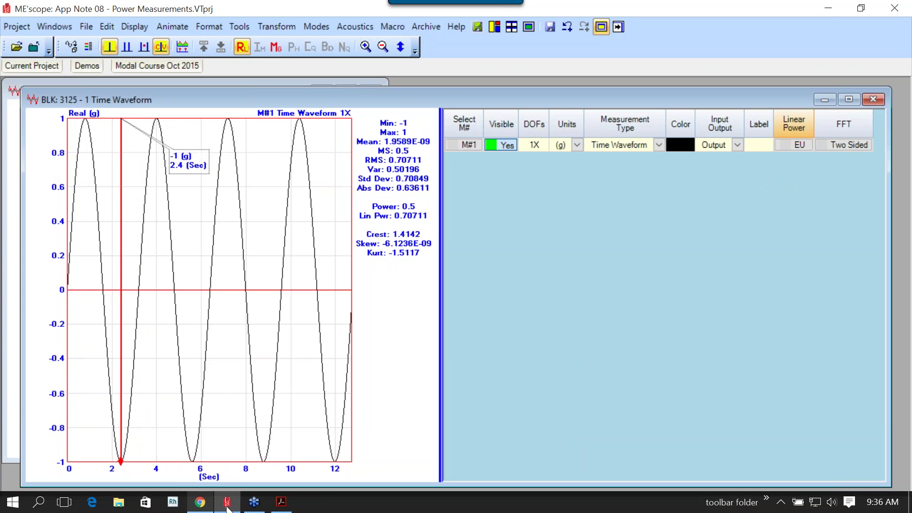
click(280, 502)
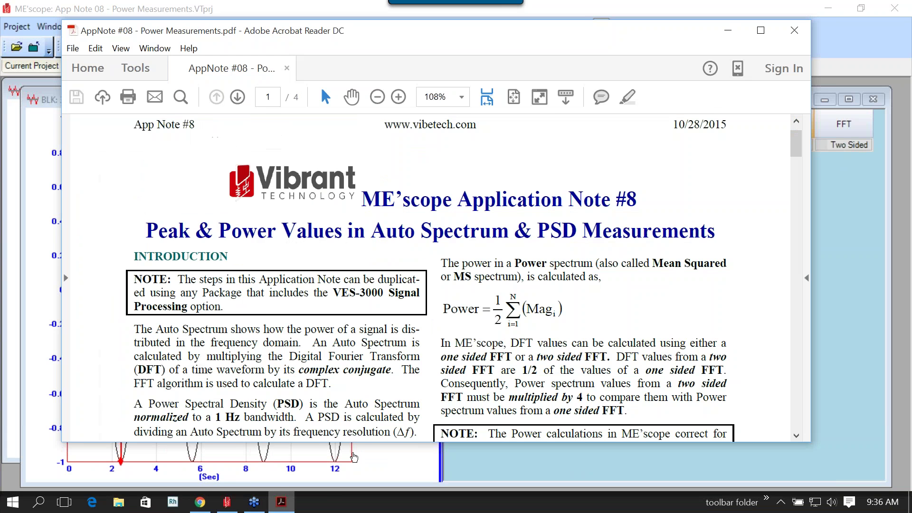
scroll(430, 278, down, 10)
scroll(430, 278, down, 15)
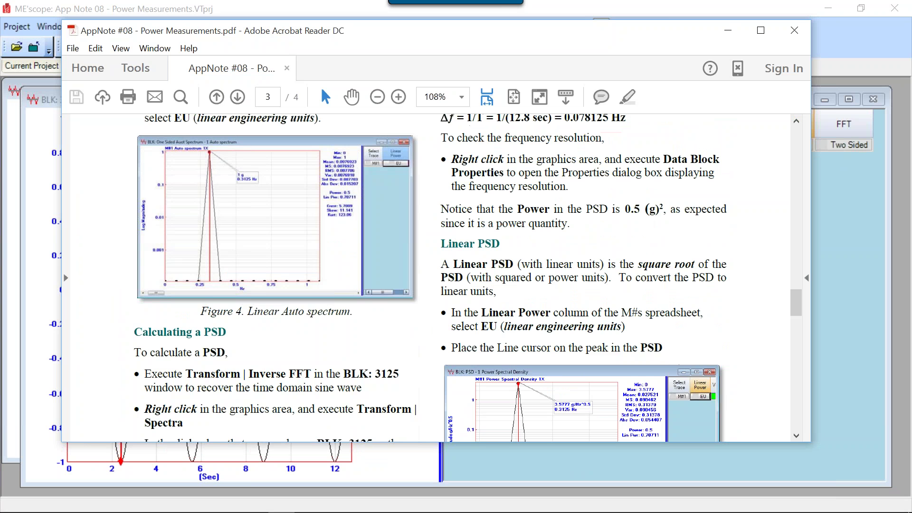
scroll(589, 368, down, 15)
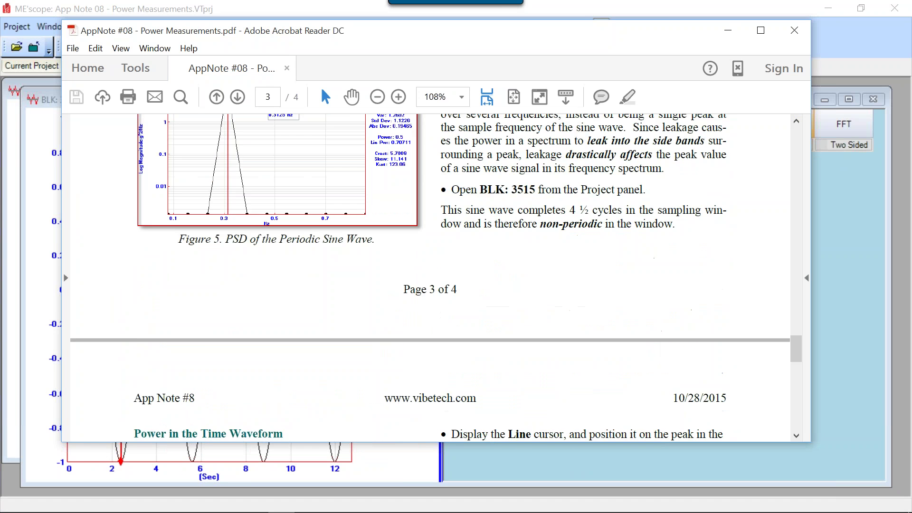
scroll(469, 375, down, 10)
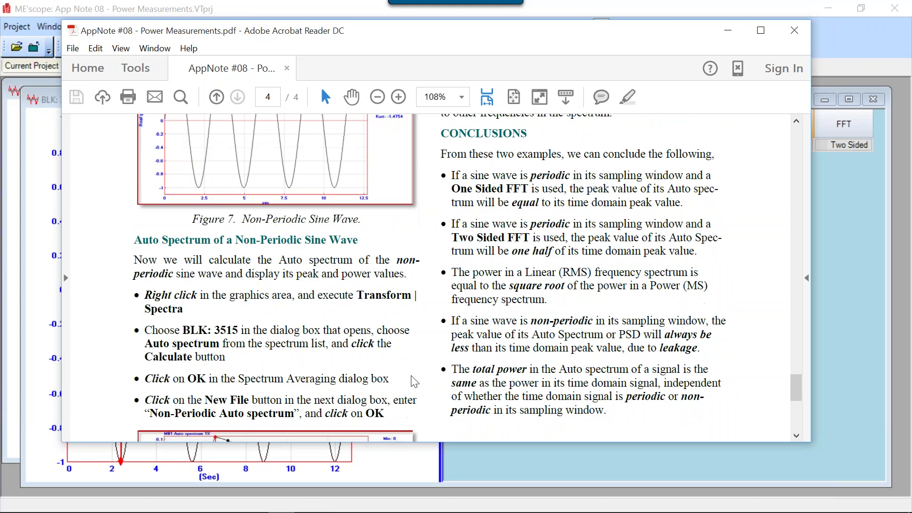
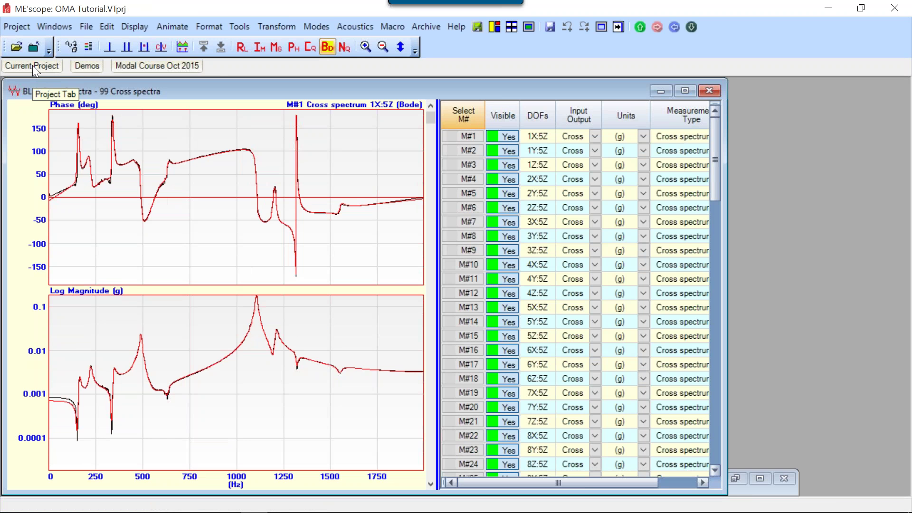
Open STR: Colored Jim Beam from the OMA Tutorial project and rotate the beam in its 3D view.
mouse_move(32, 65)
click(87, 122)
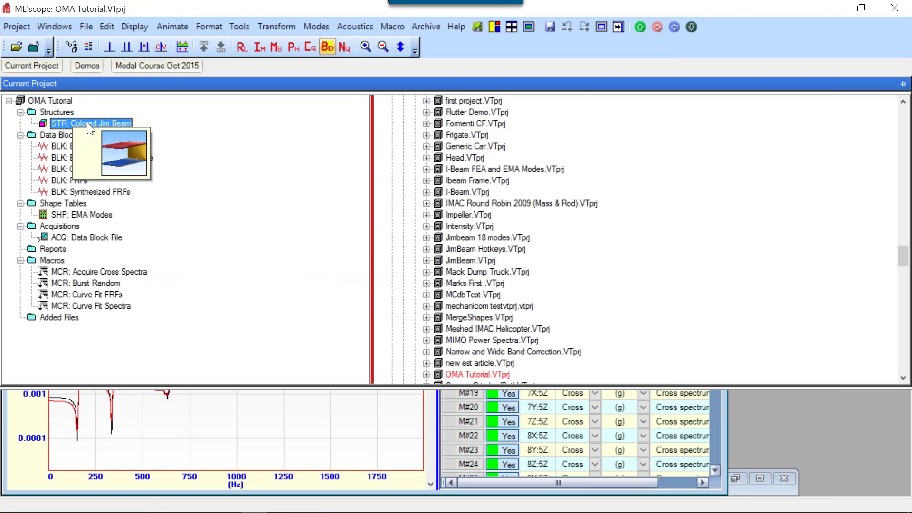
double_click(87, 123)
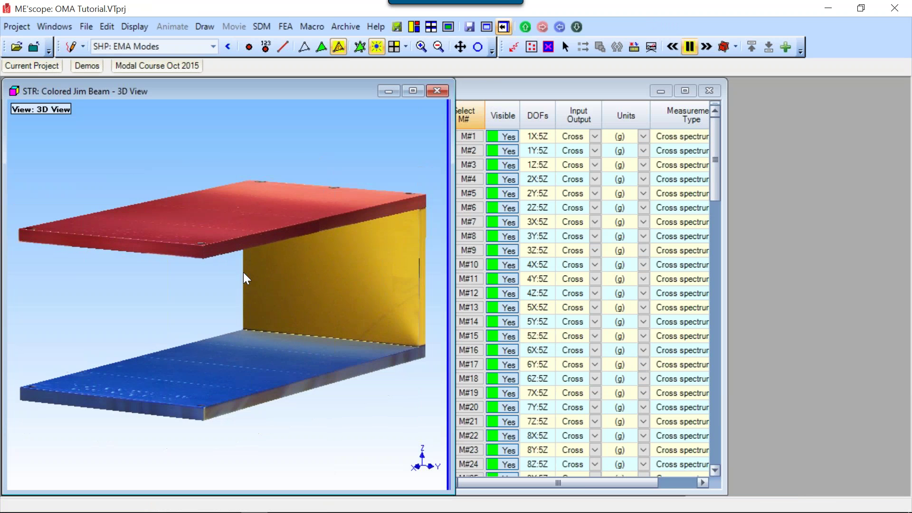
drag(243, 273, 301, 289)
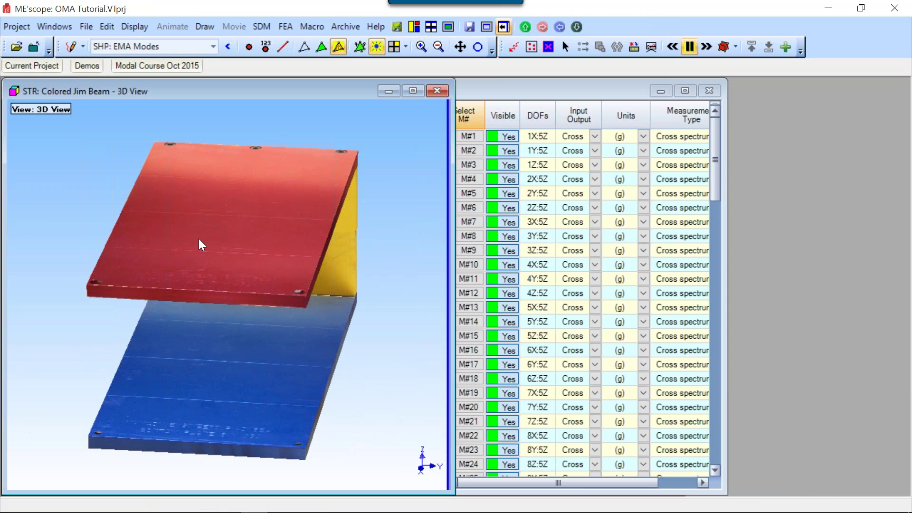
Display the View Control in the Colored Jim Beam window and set the 3D view's perspective to 34.
right_click(314, 134)
mouse_move(338, 181)
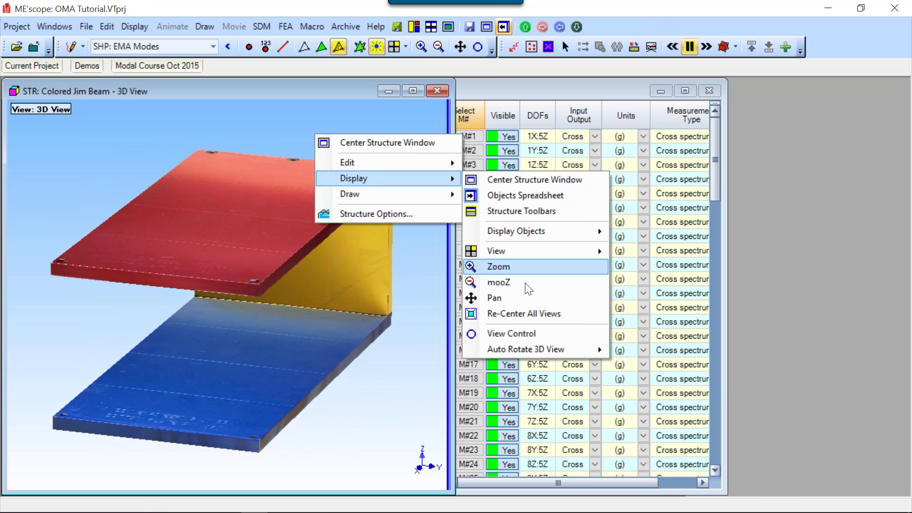
click(509, 332)
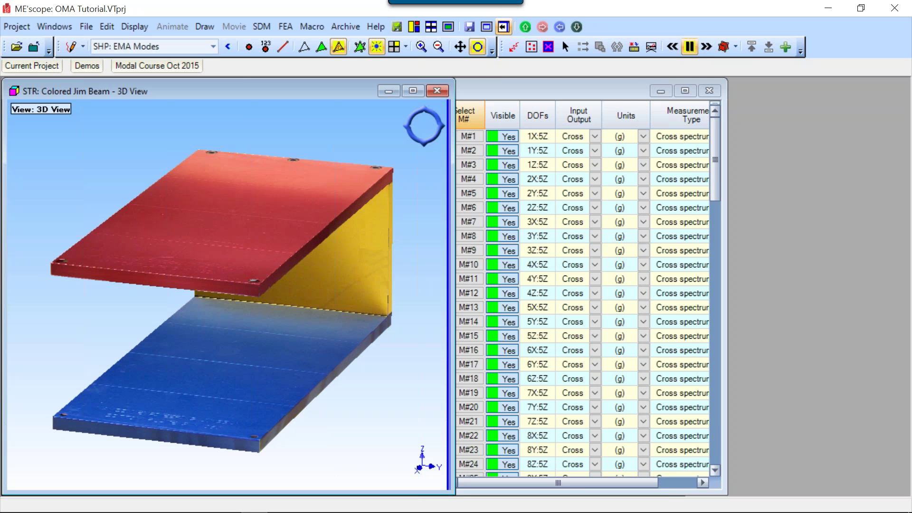
mouse_move(426, 144)
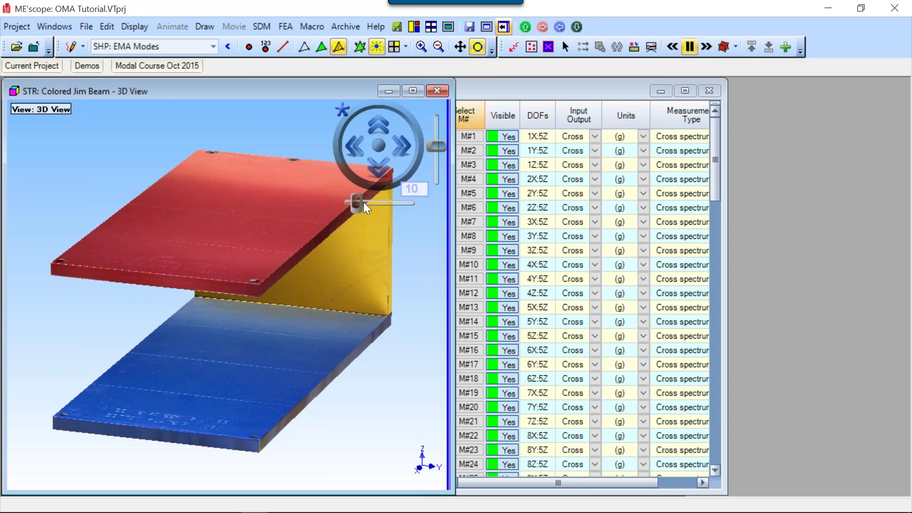
drag(357, 201, 370, 200)
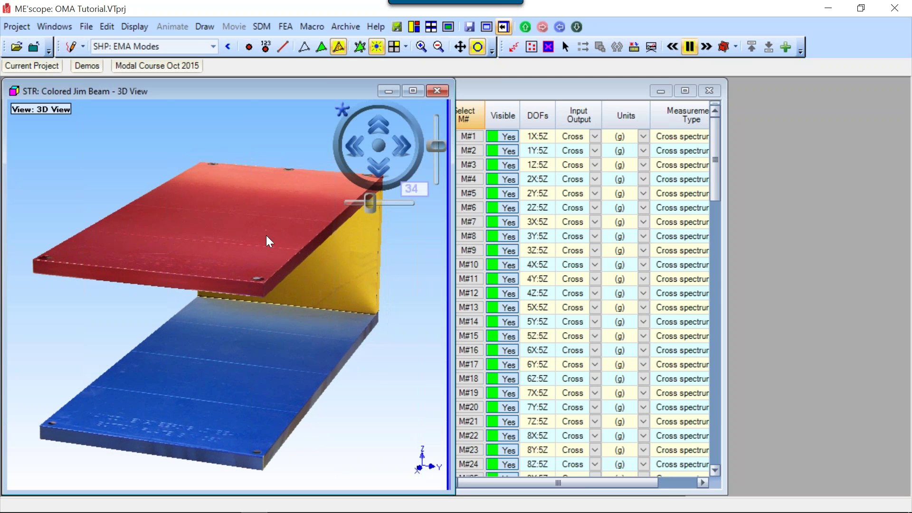
Compare the rotated beam without perspective by setting it to 0, and set the perspective to 30.
mouse_move(261, 235)
mouse_down()
mouse_move(238, 237)
mouse_move(252, 229)
mouse_up()
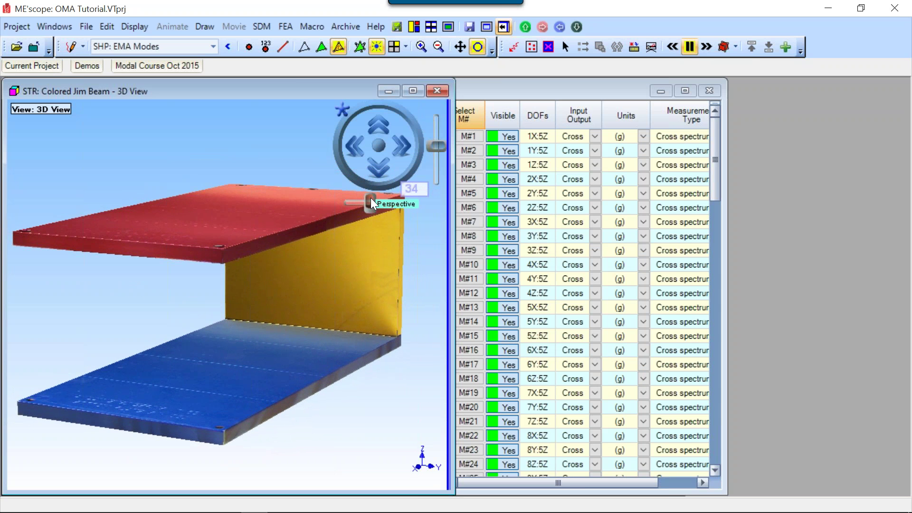
drag(370, 197, 343, 197)
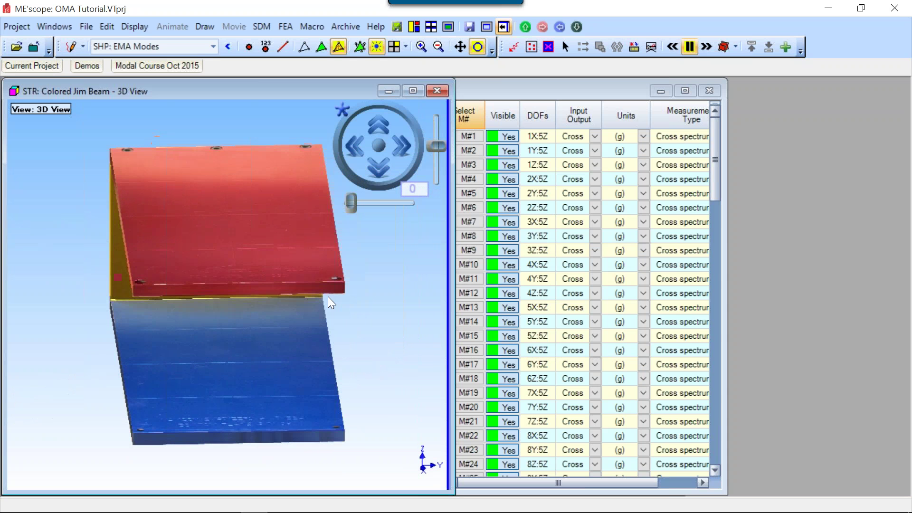
drag(321, 297, 287, 290)
drag(352, 204, 365, 210)
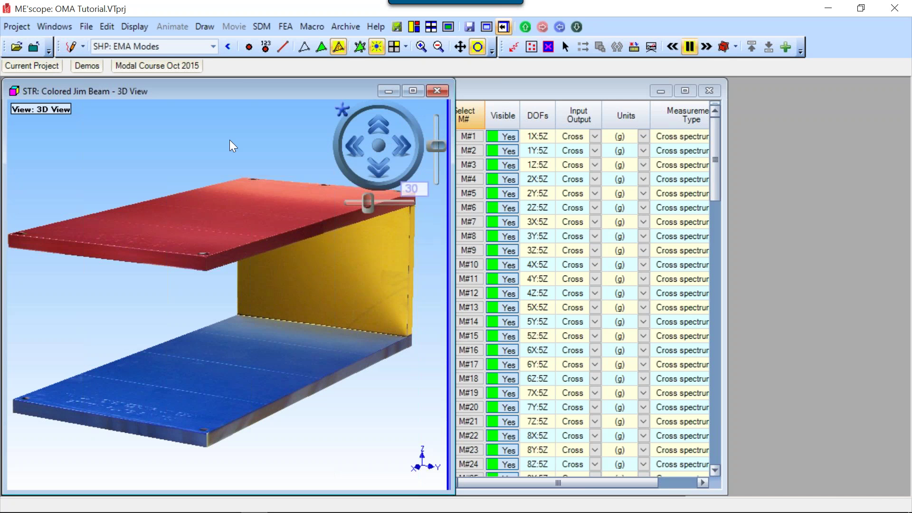
Hide the View Control in the Colored Jim Beam 3D view.
right_click(207, 145)
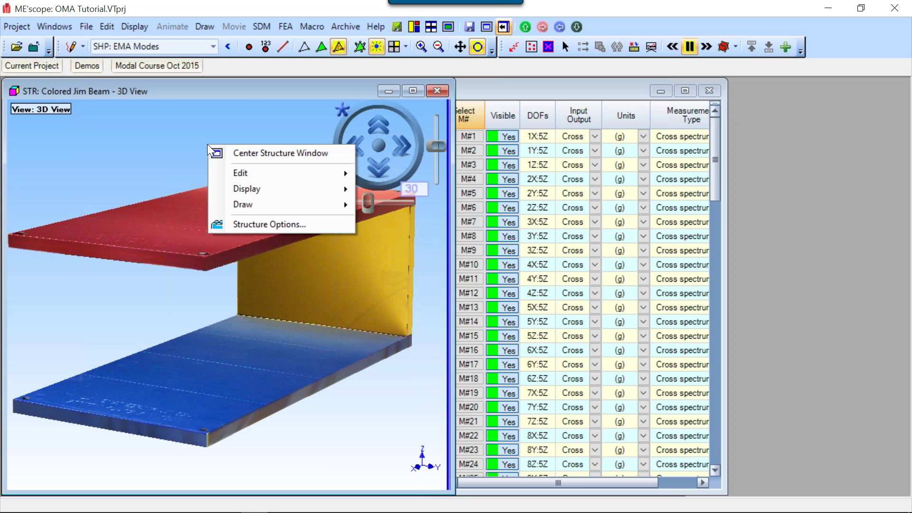
click(226, 189)
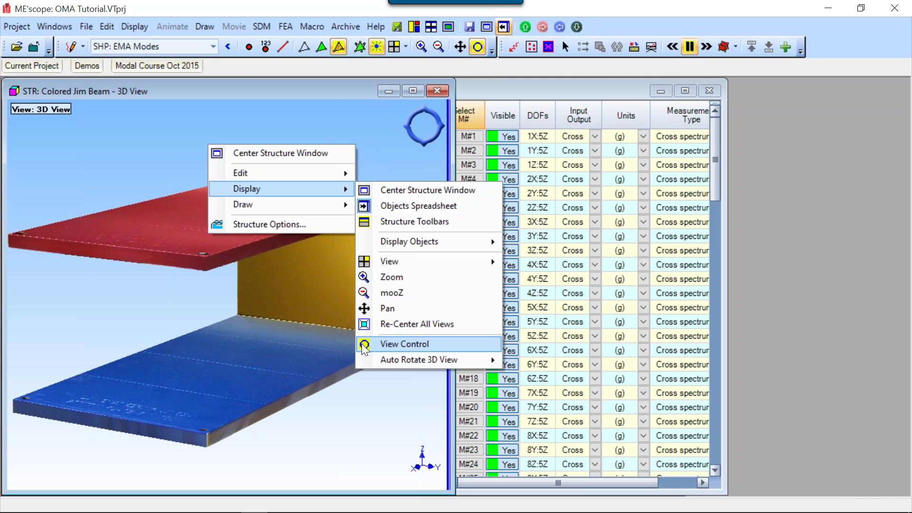
click(389, 343)
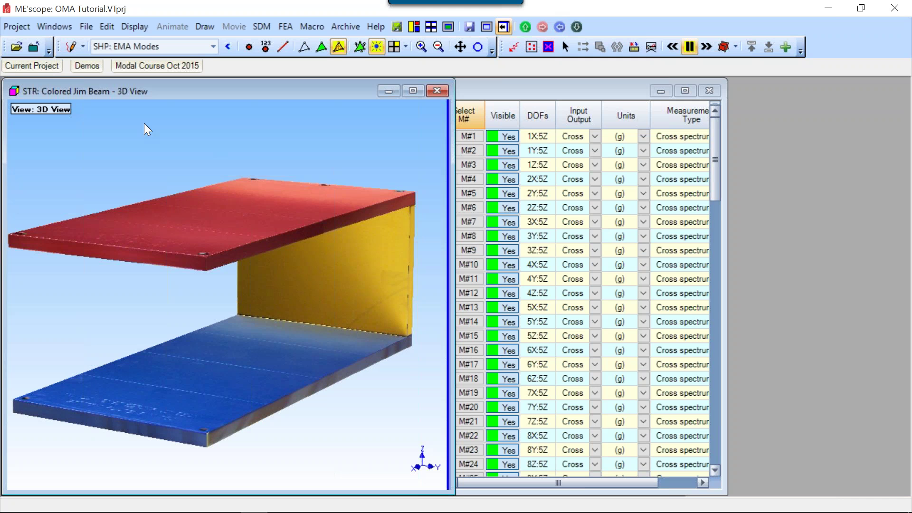
Show the OMA Tutorial project's contents and preview its Burst Random, FRF and Synthesized FRF Data Blocks.
click(47, 68)
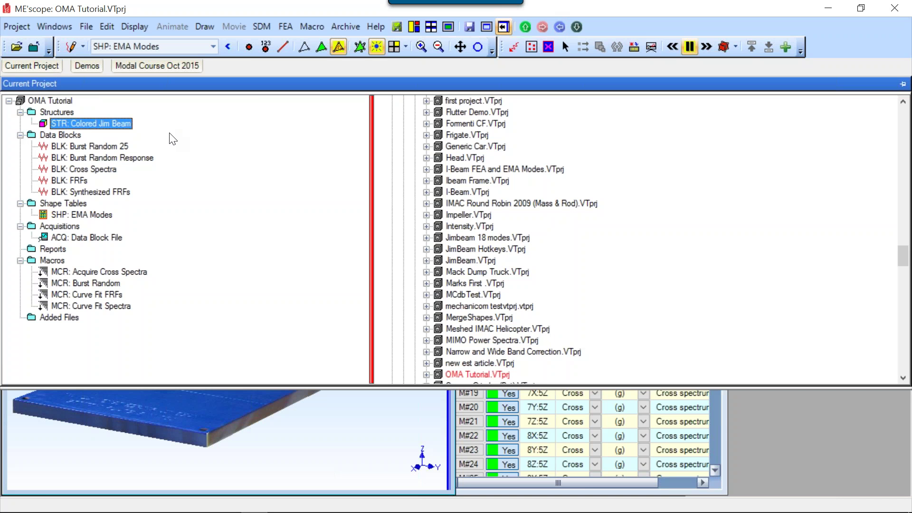
mouse_move(115, 124)
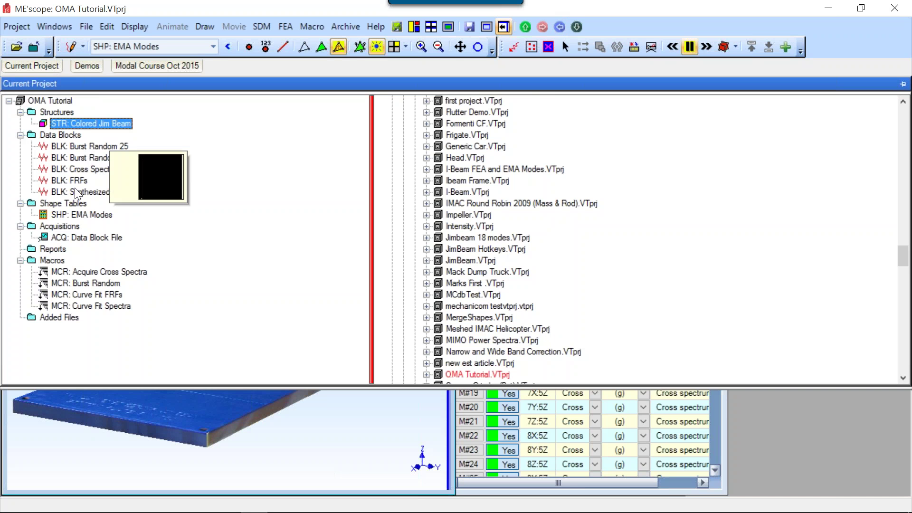
mouse_move(76, 195)
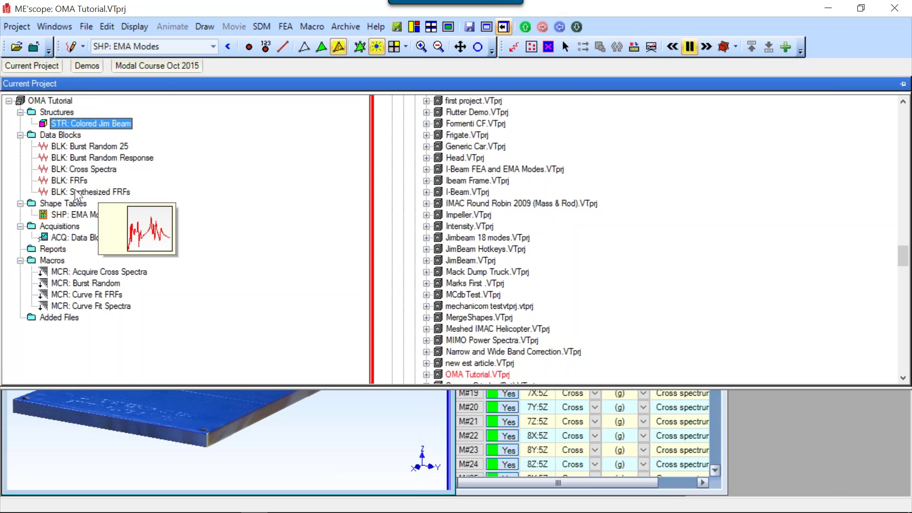
mouse_move(83, 146)
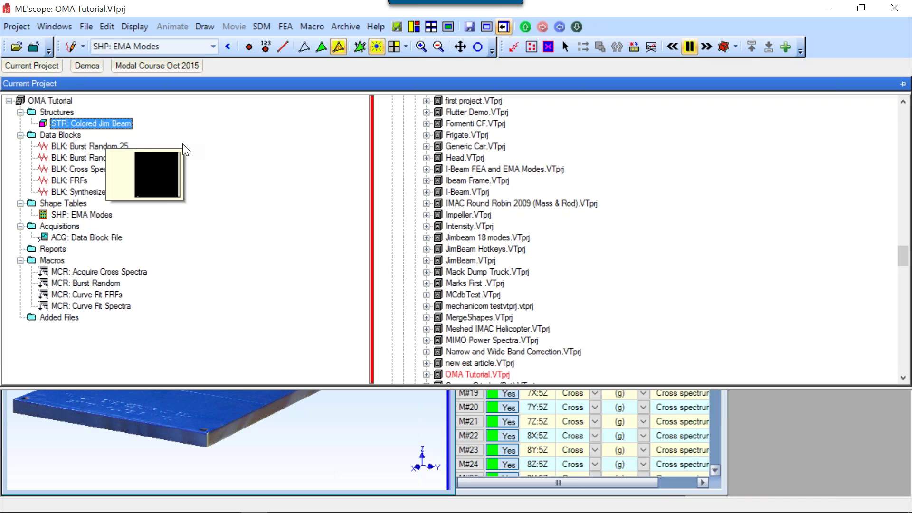
mouse_move(126, 160)
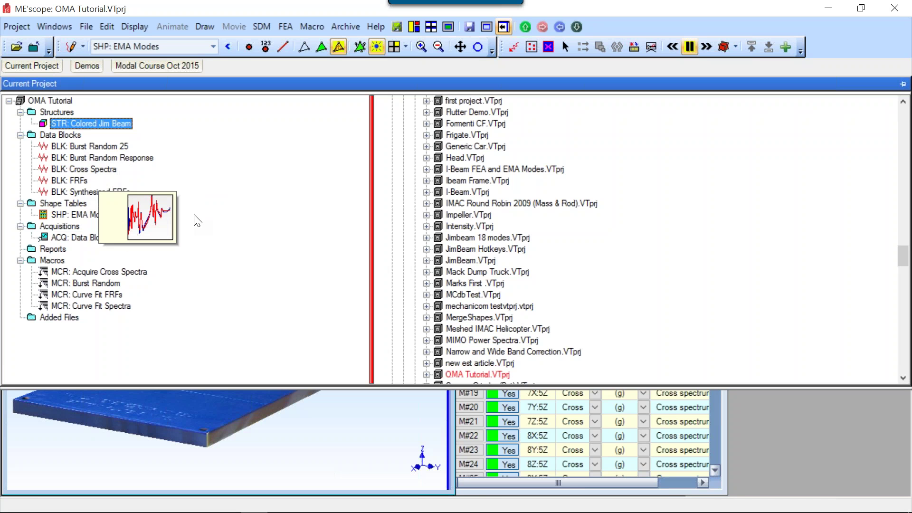
mouse_move(115, 194)
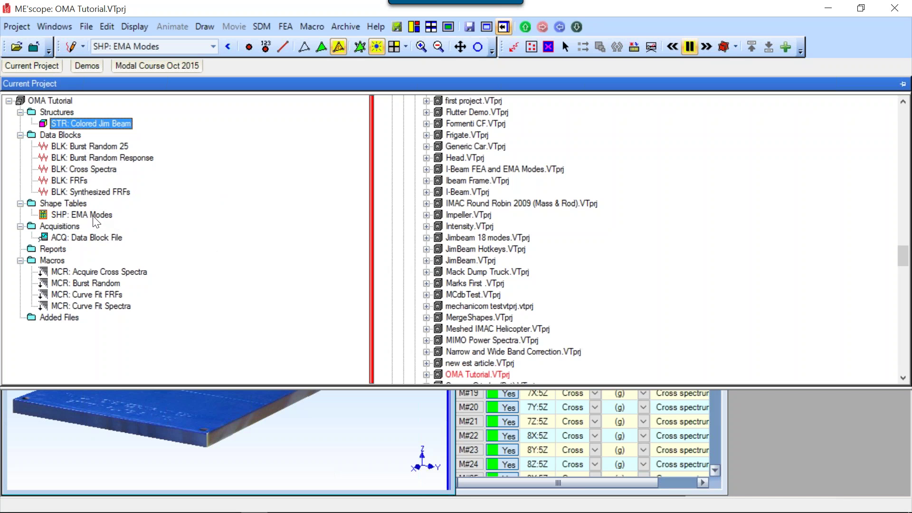
Open the Curve Fit FRFs macro and arrange its window so all 18 macro steps are visible.
mouse_move(95, 239)
click(106, 295)
double_click(105, 295)
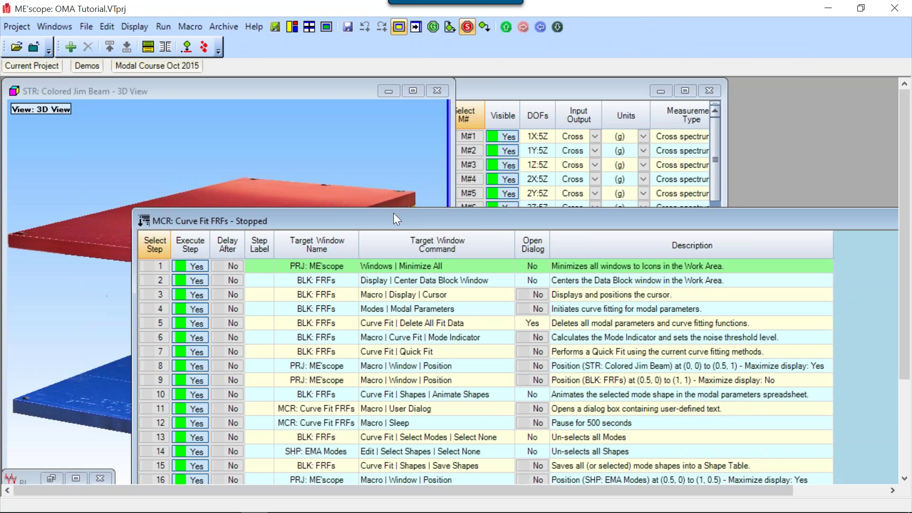
drag(392, 210, 343, 104)
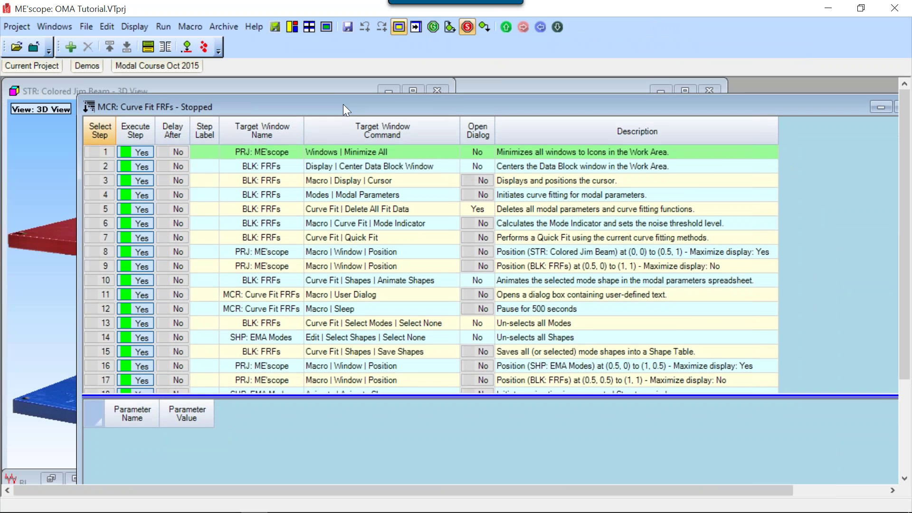
drag(401, 401, 400, 412)
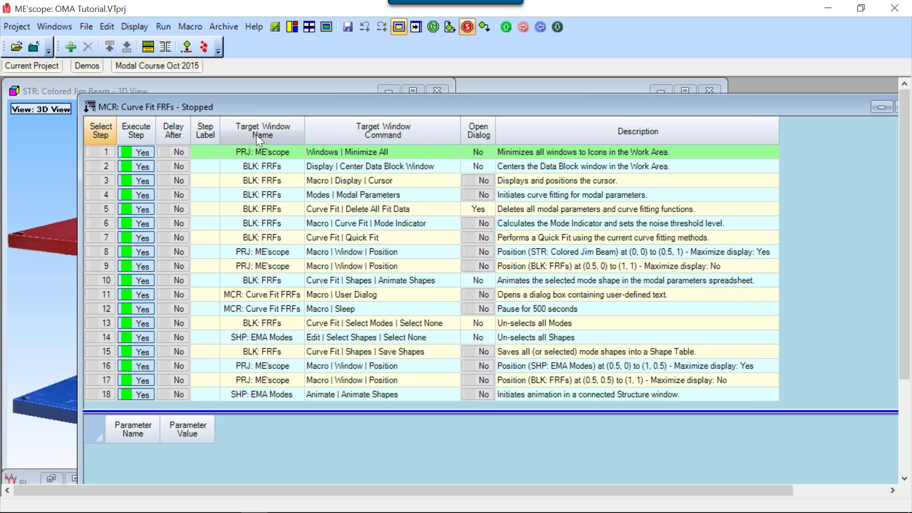
Reorder the macro's columns so Target Window Name, Target Window Command and Description directly follow Execute Step.
drag(256, 135, 171, 133)
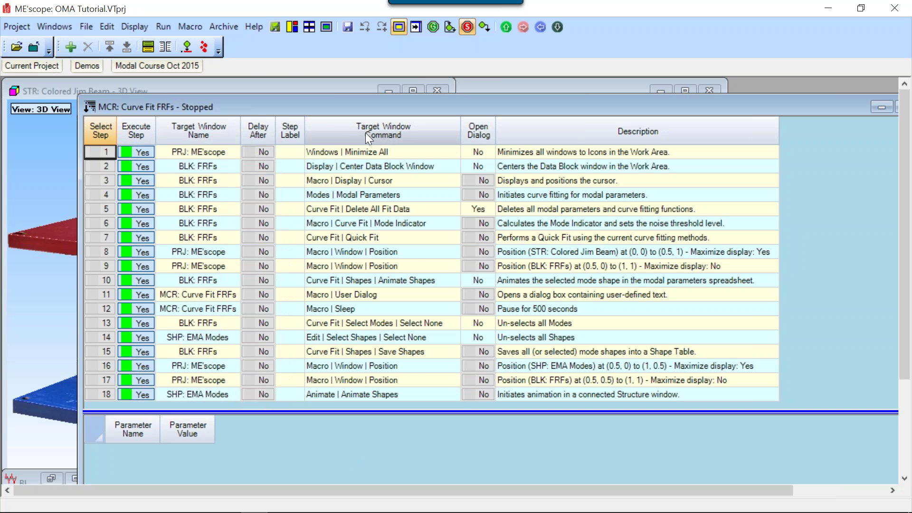
drag(366, 133, 257, 125)
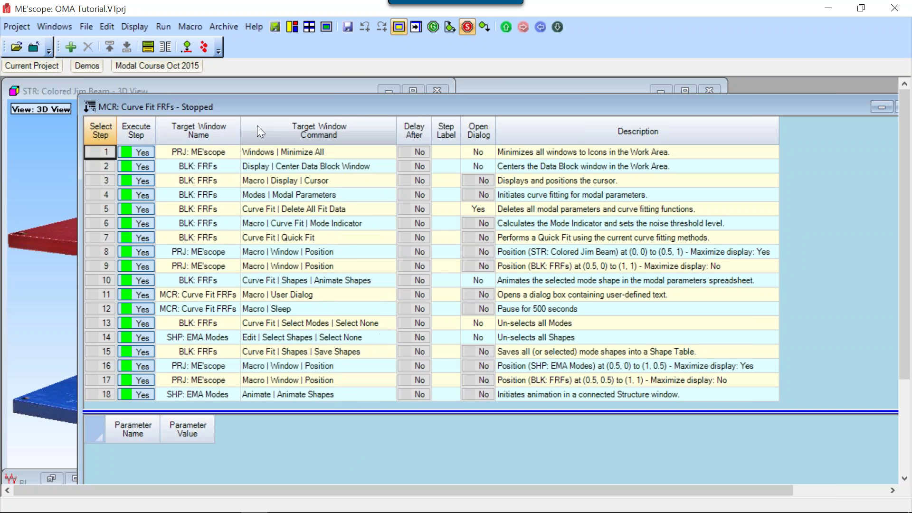
drag(545, 137, 278, 128)
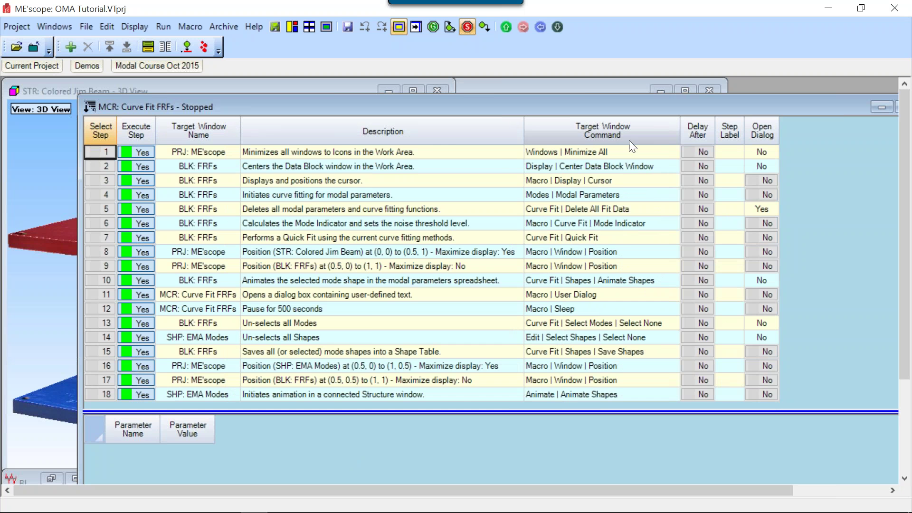
drag(537, 132, 295, 136)
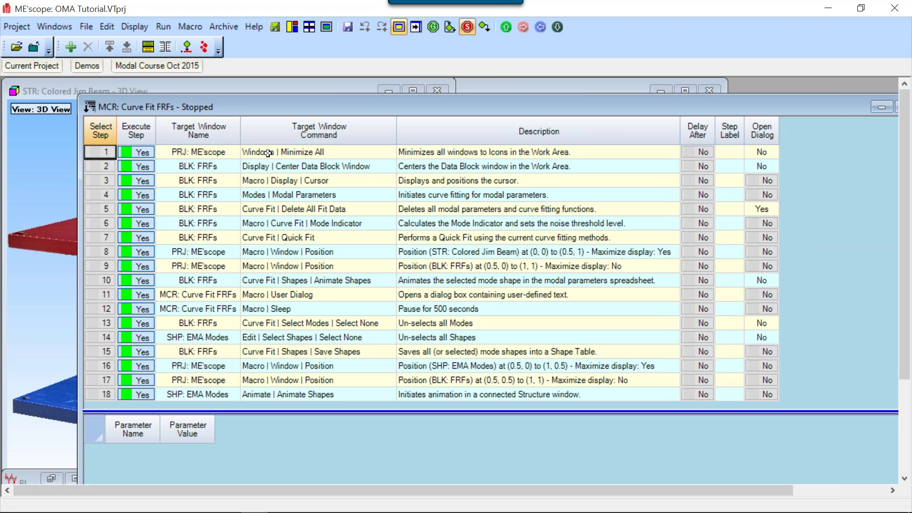
Locate the Minimize All command used by macro step 1, and review the parameters of steps 3 to 7 in an enlarged parameter list.
click(58, 27)
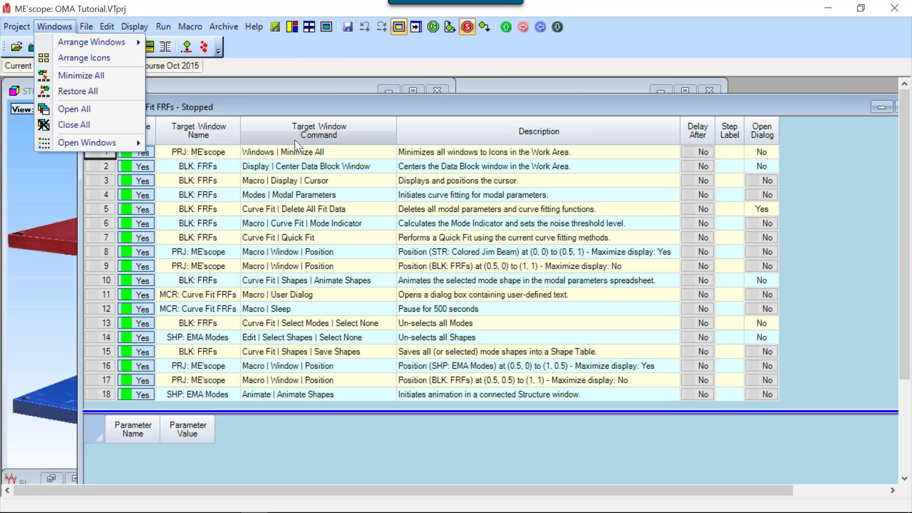
click(344, 45)
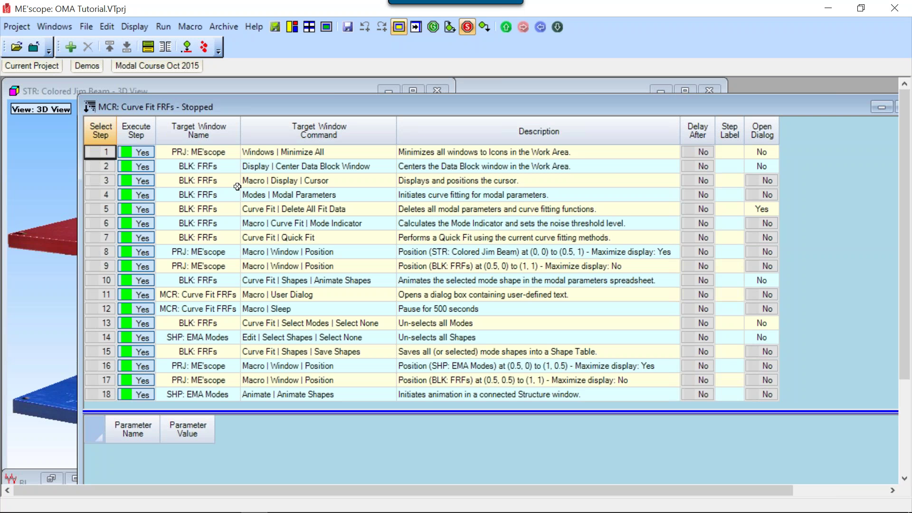
click(268, 182)
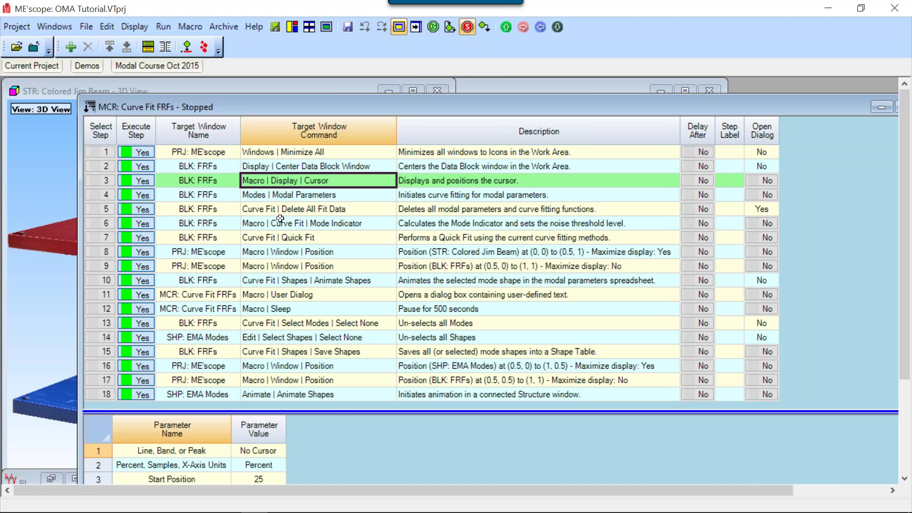
drag(328, 411, 345, 327)
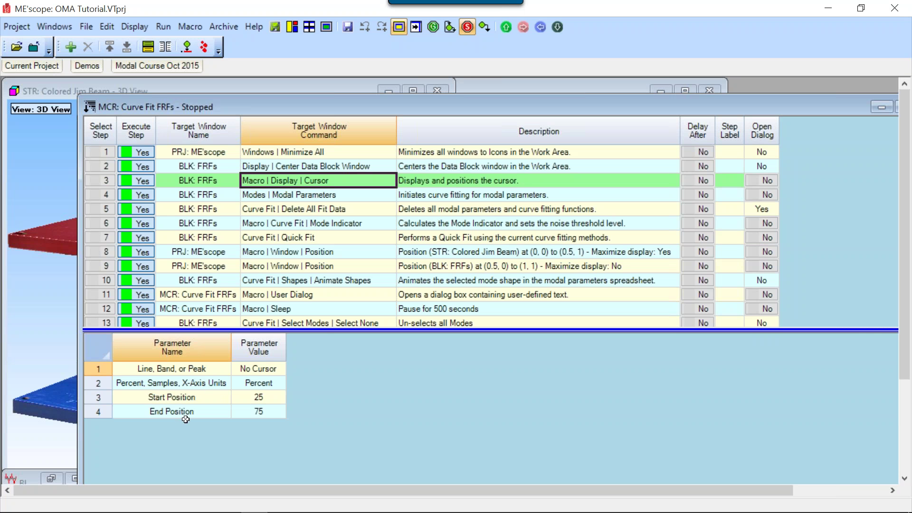
click(315, 195)
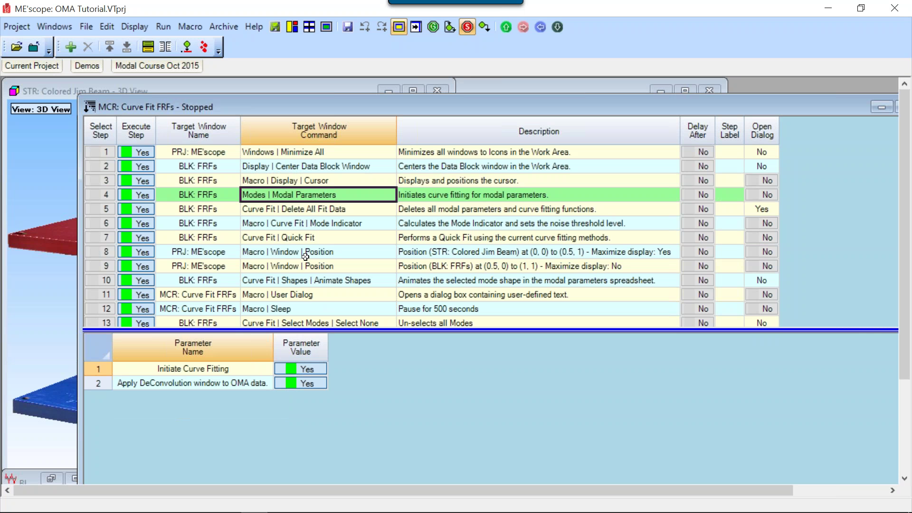
click(305, 210)
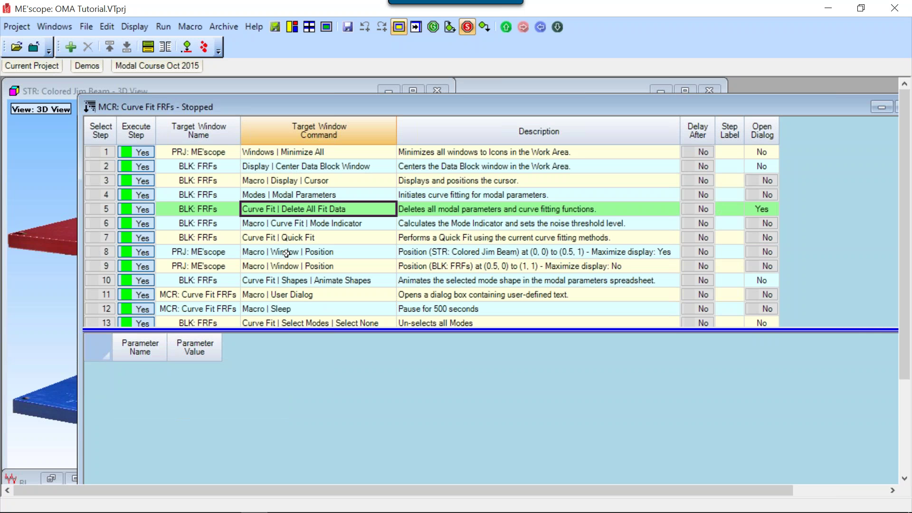
click(296, 223)
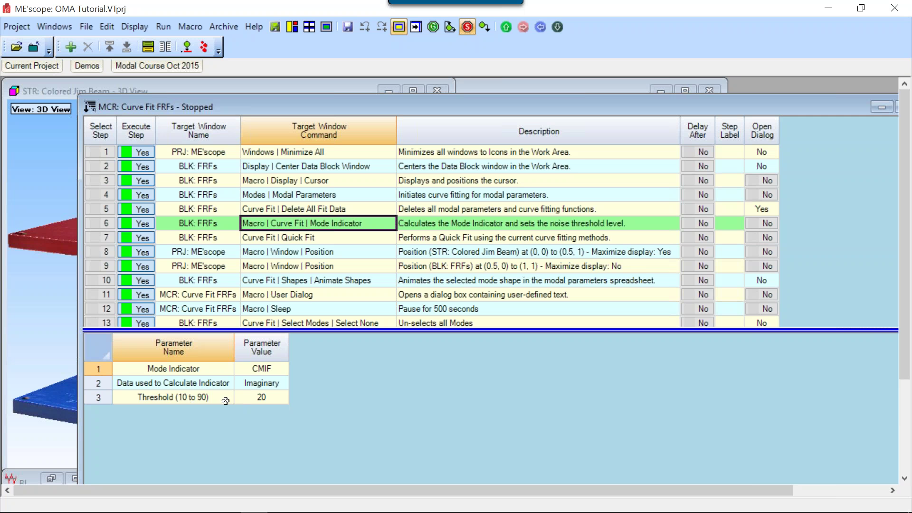
click(286, 239)
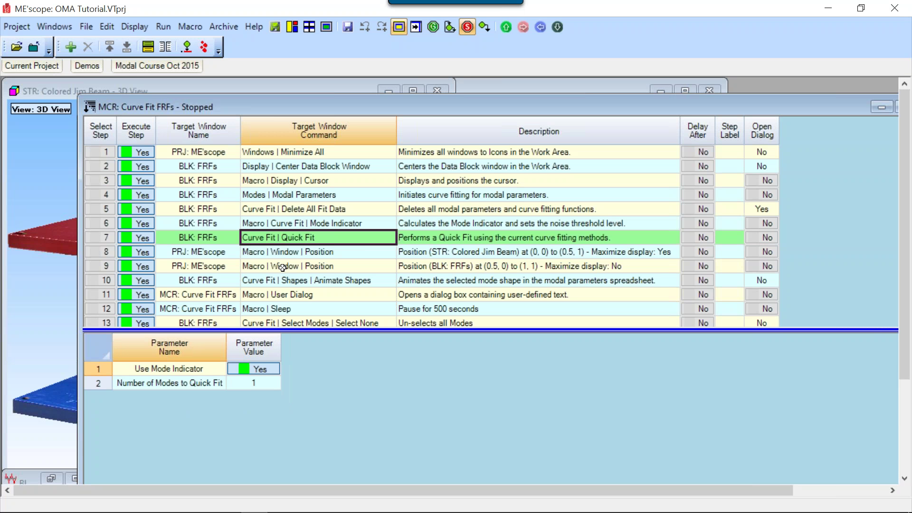
Review the window-position parameters of macro steps 8 and 9, and locate the Position command among the macro window commands.
click(292, 250)
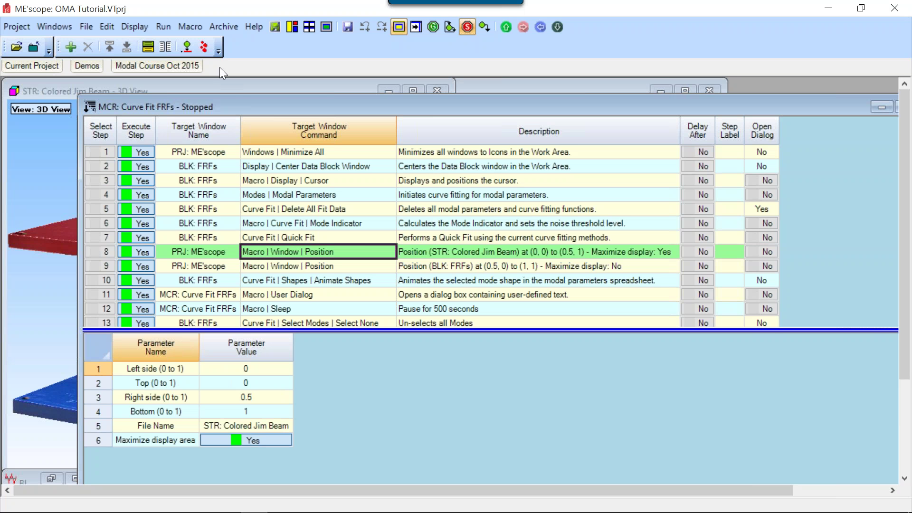
click(190, 27)
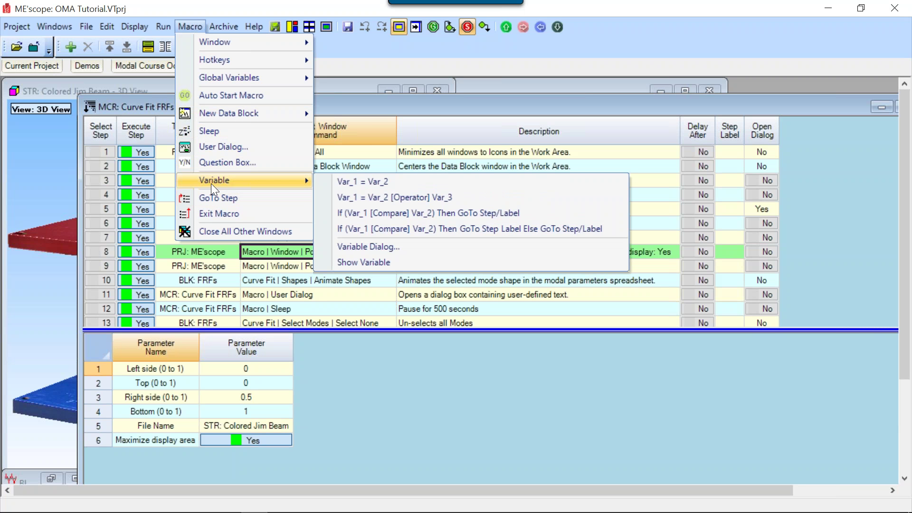
mouse_move(236, 41)
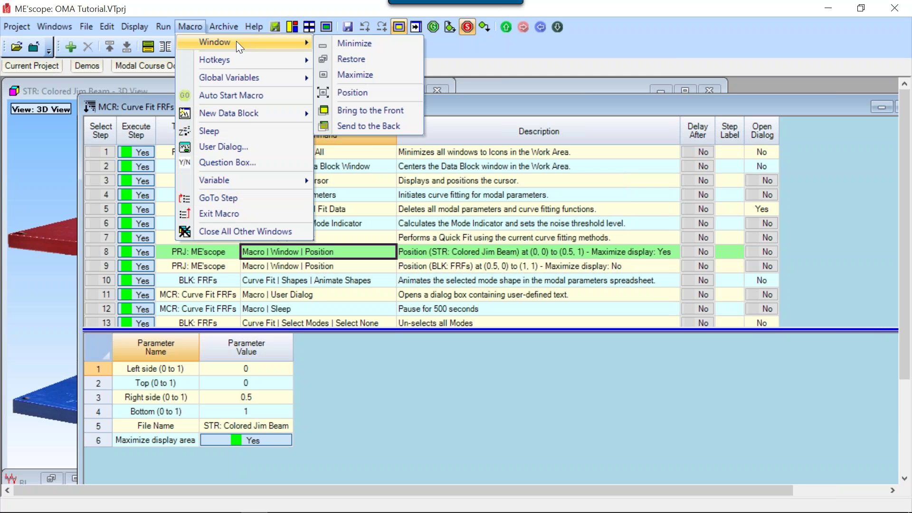
click(392, 92)
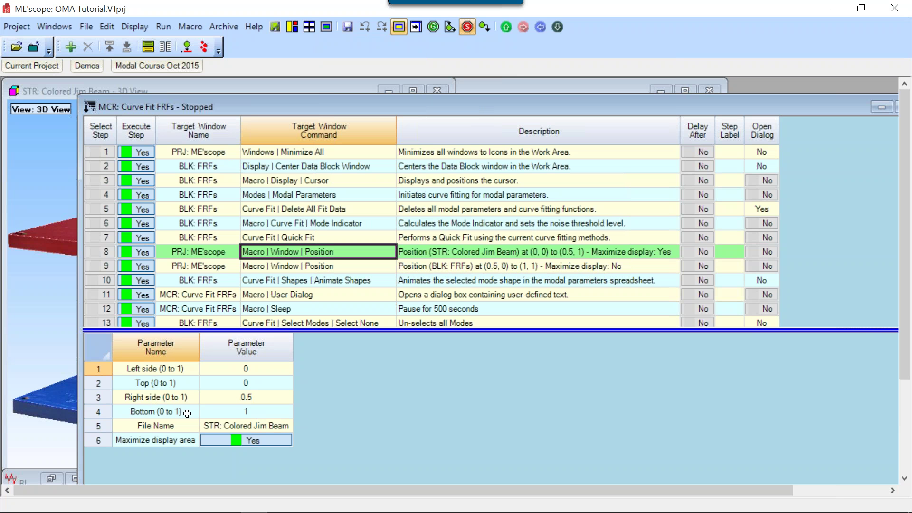
click(328, 265)
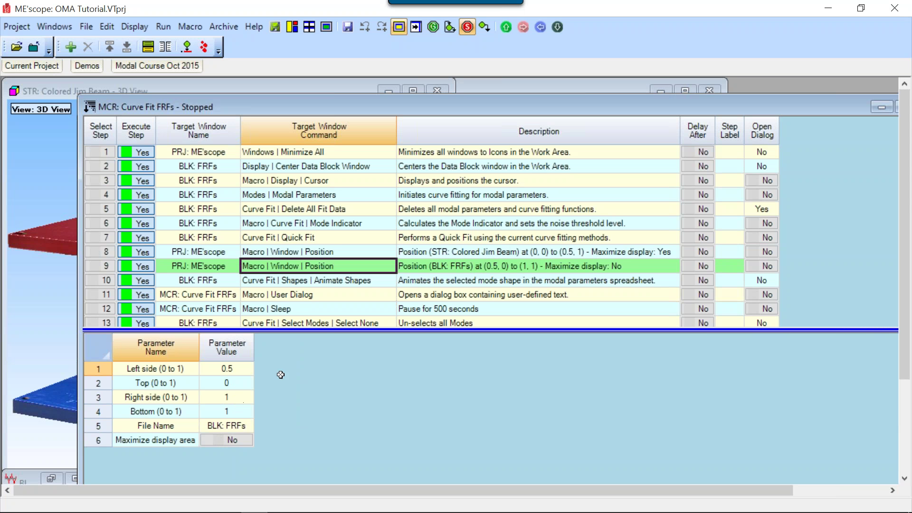
Review the parameters of macro steps 10 to 15, from Animate Shapes through Save Shapes, enlarging the step list along the way.
click(341, 279)
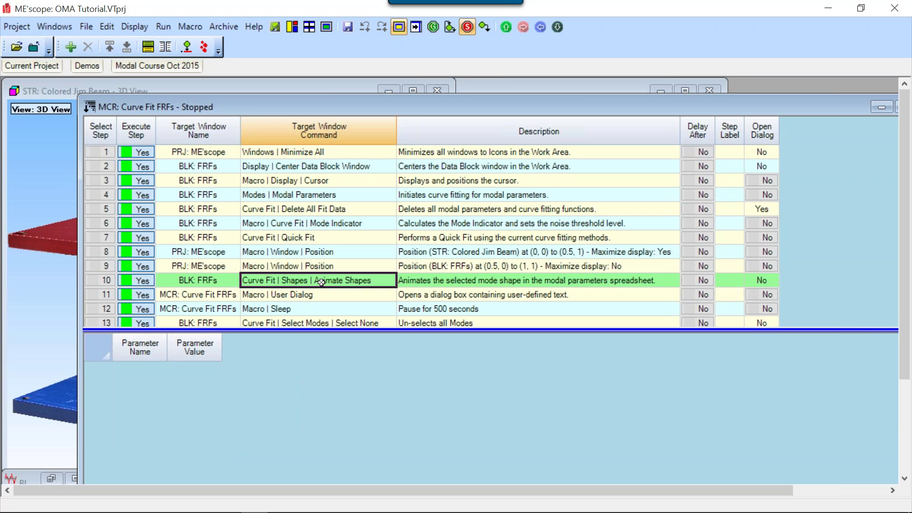
click(314, 296)
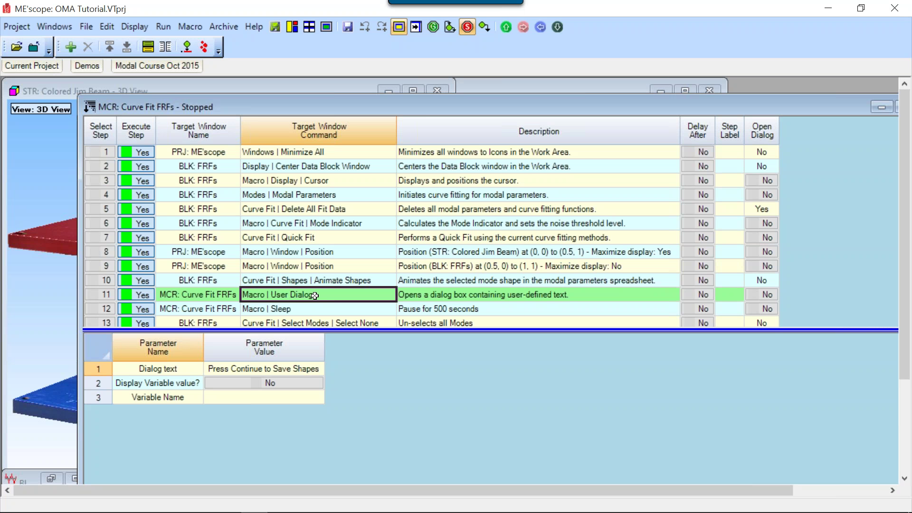
click(302, 310)
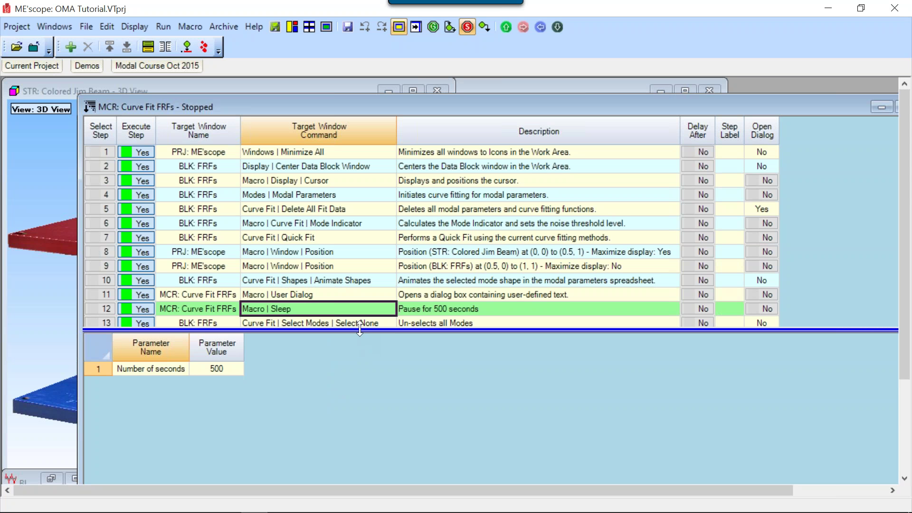
drag(360, 331, 359, 409)
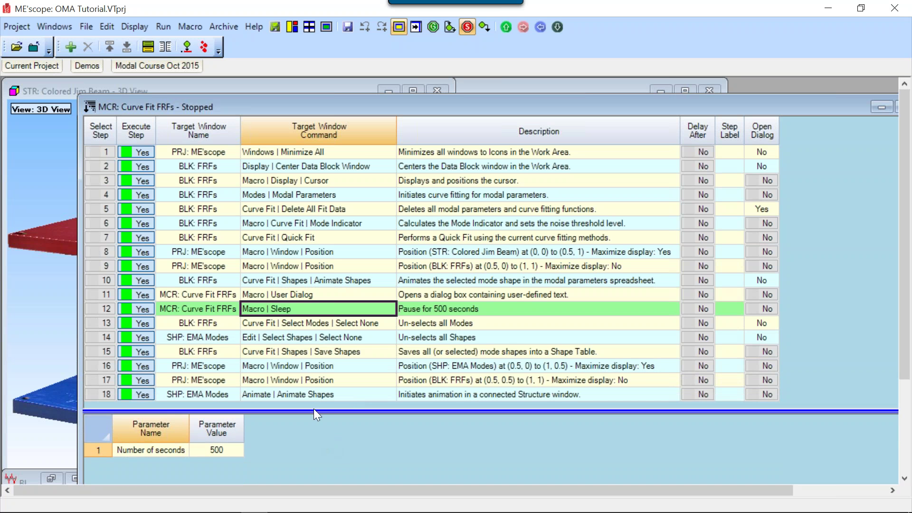
click(309, 324)
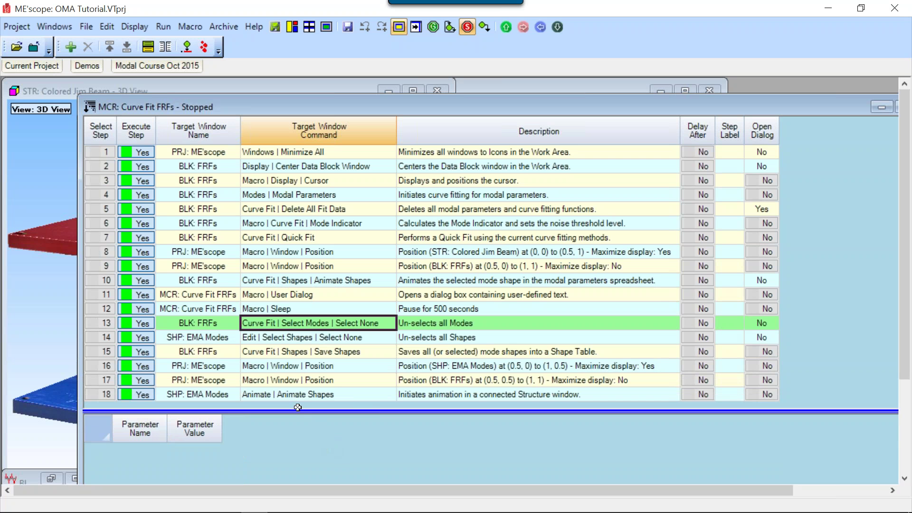
click(277, 338)
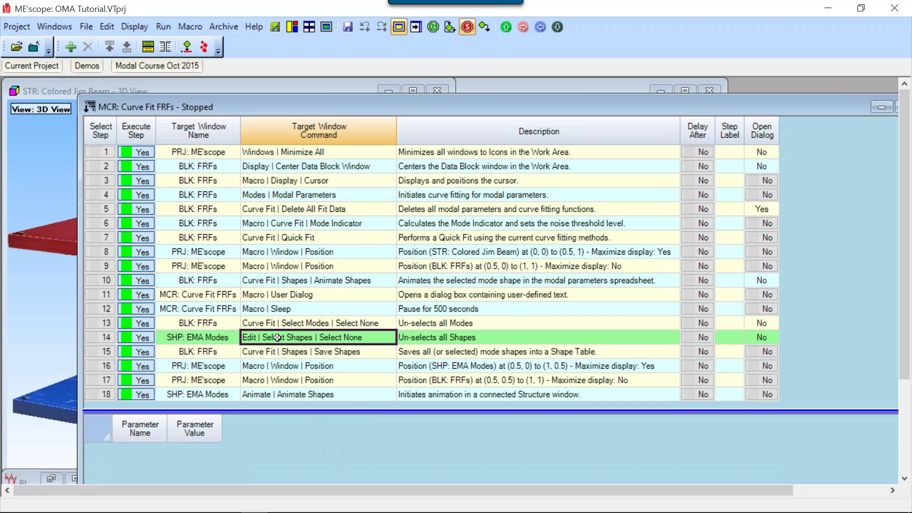
click(283, 349)
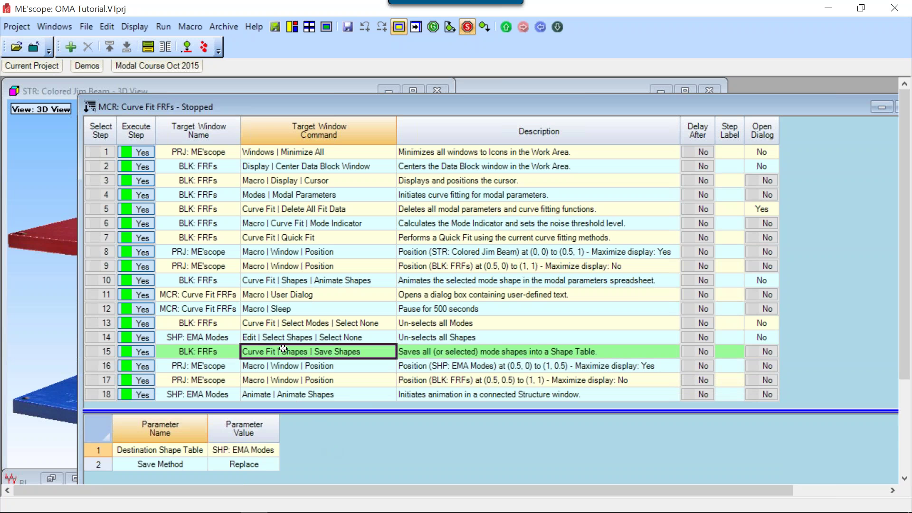
Review the parameters of macro steps 16 to 18, rearranging the macro window and its panes to fit them.
click(288, 364)
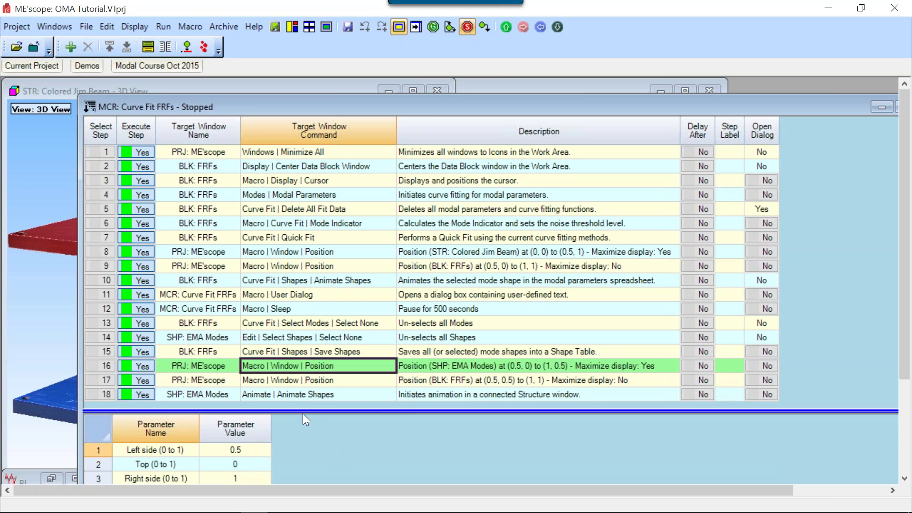
drag(303, 411, 303, 314)
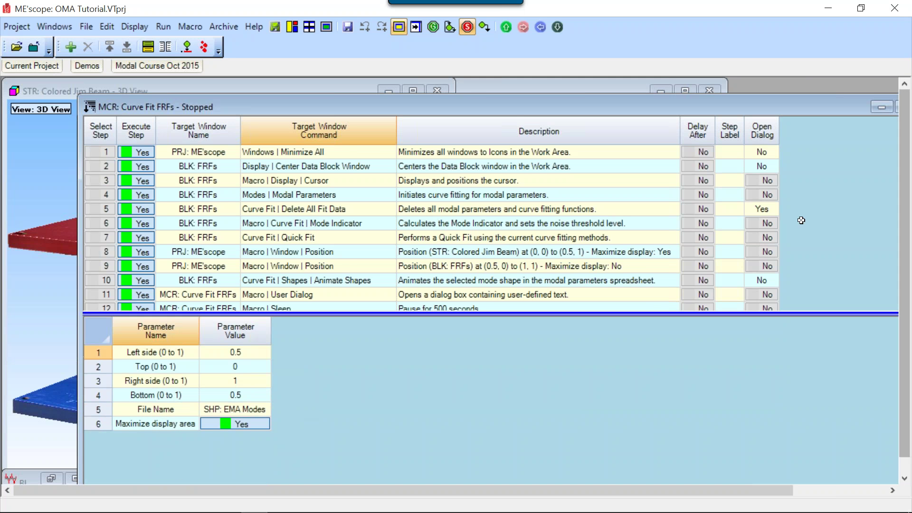
drag(783, 102, 736, 89)
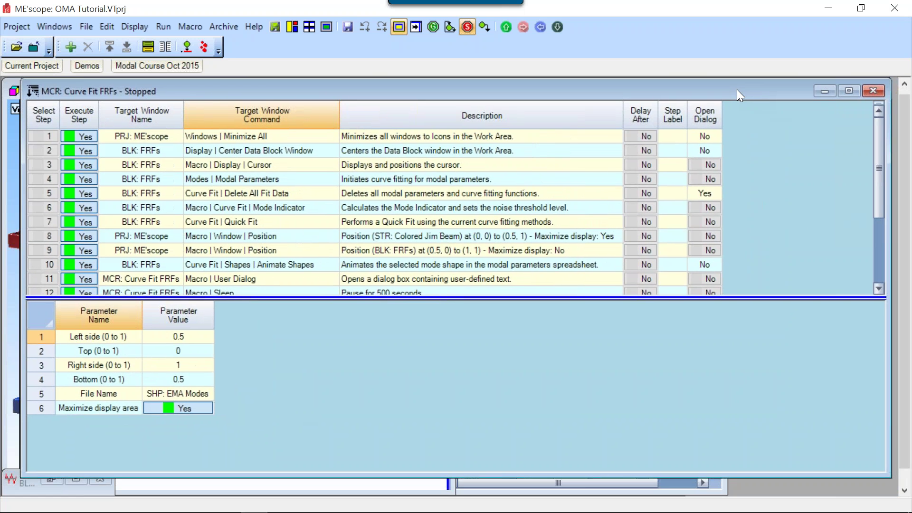
drag(884, 199, 890, 266)
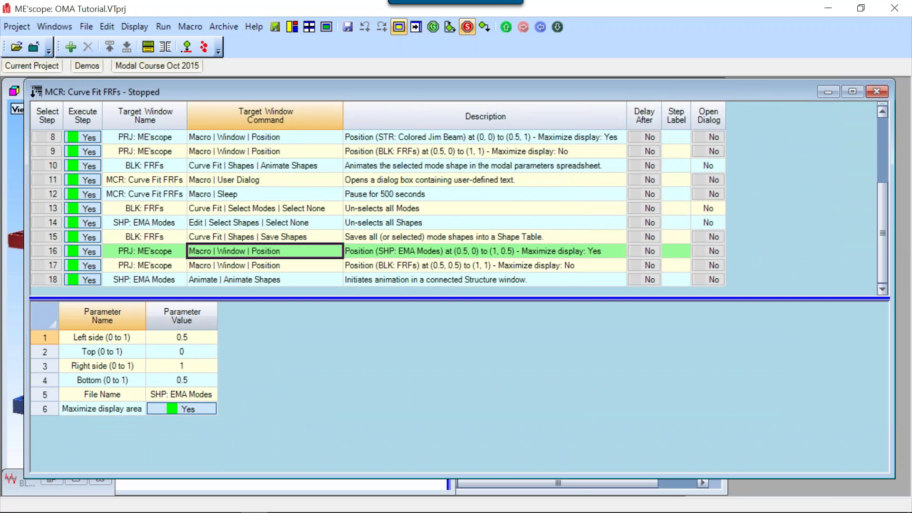
click(259, 265)
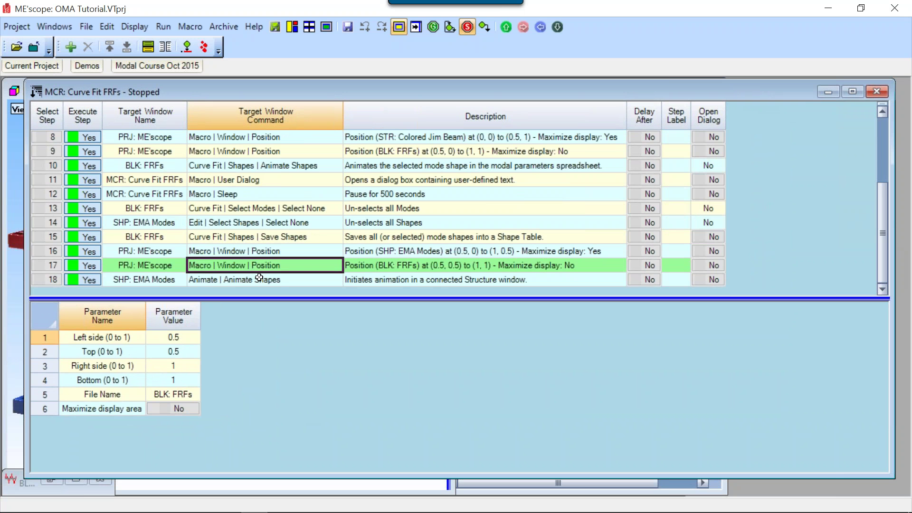
click(258, 280)
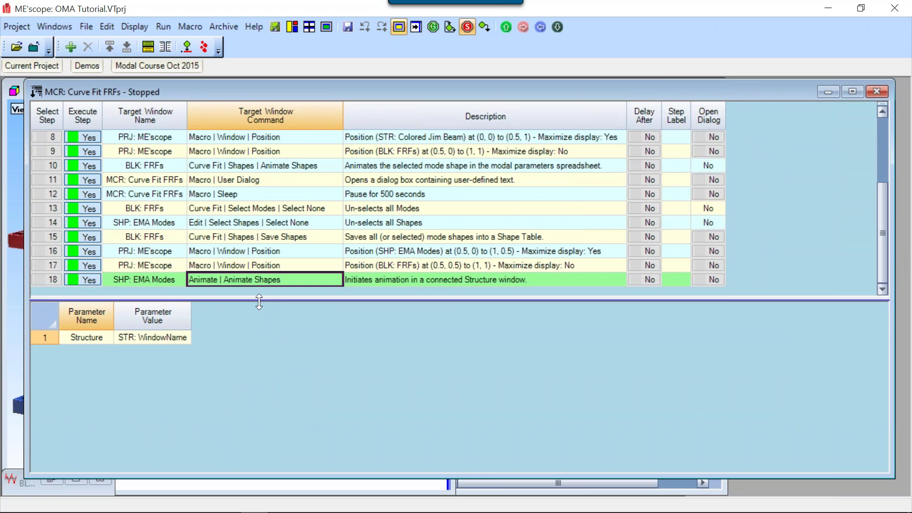
drag(259, 302, 256, 323)
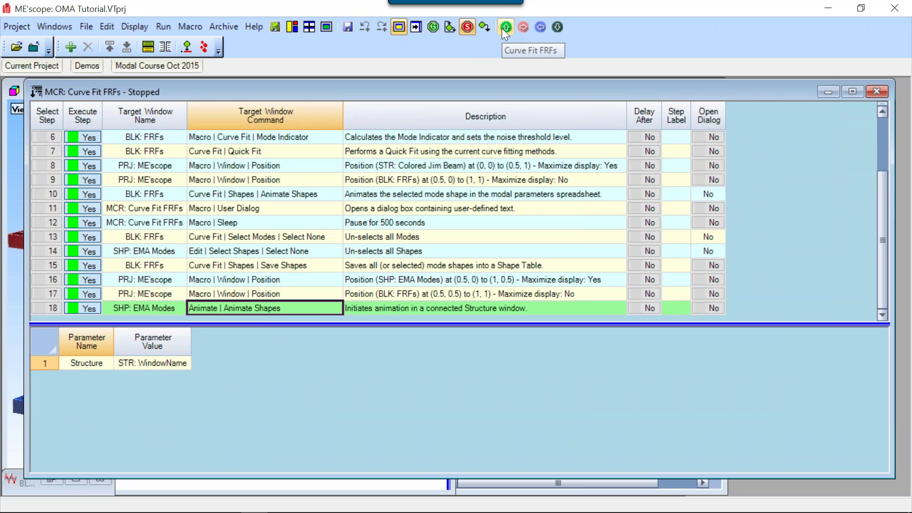
Open the macro Hotkeys Setup and resize and reposition its window to show all columns of the hotkey list.
click(194, 29)
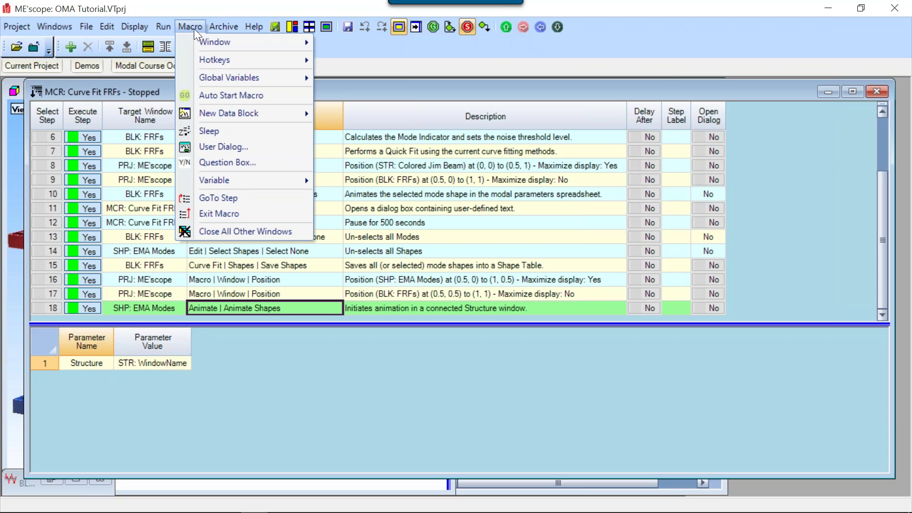
mouse_move(195, 57)
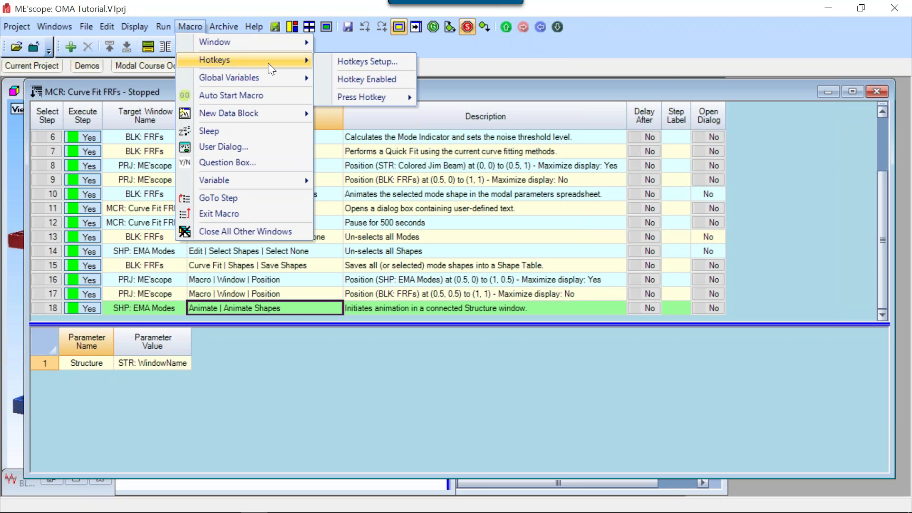
click(350, 62)
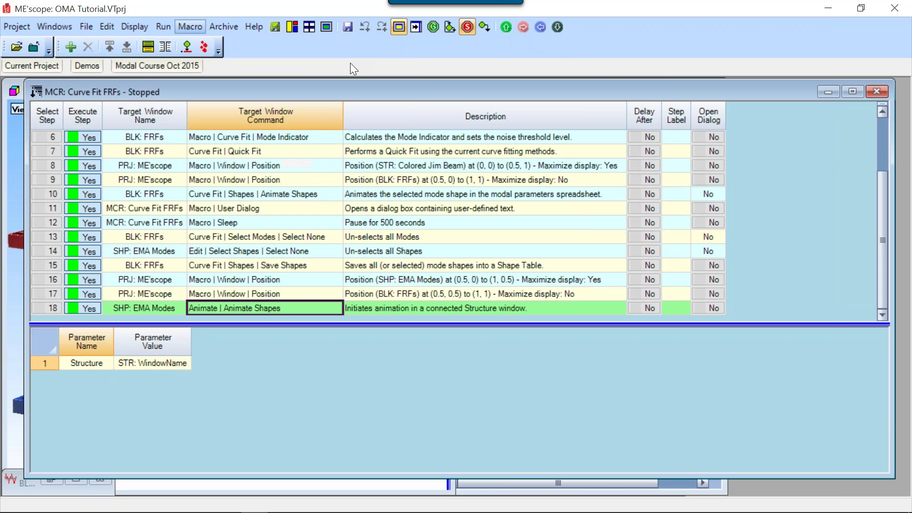
drag(368, 167, 137, 152)
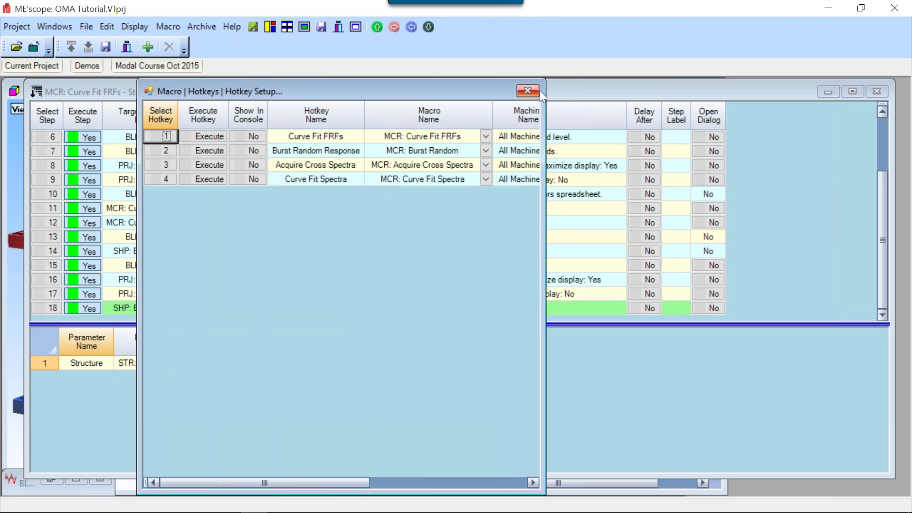
drag(545, 90, 809, 77)
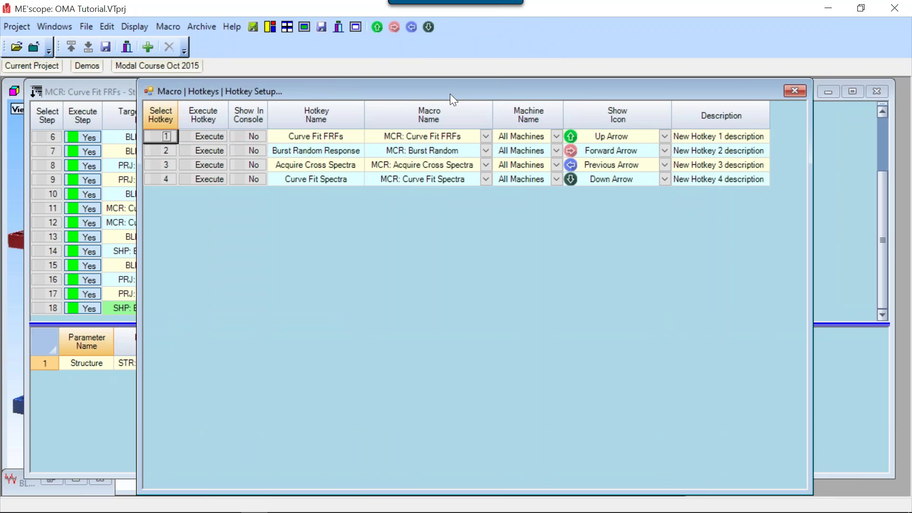
drag(449, 93, 430, 120)
Review the available machine and macro choices for the Curve Fit FRFs hotkey without changing its assignments.
click(540, 163)
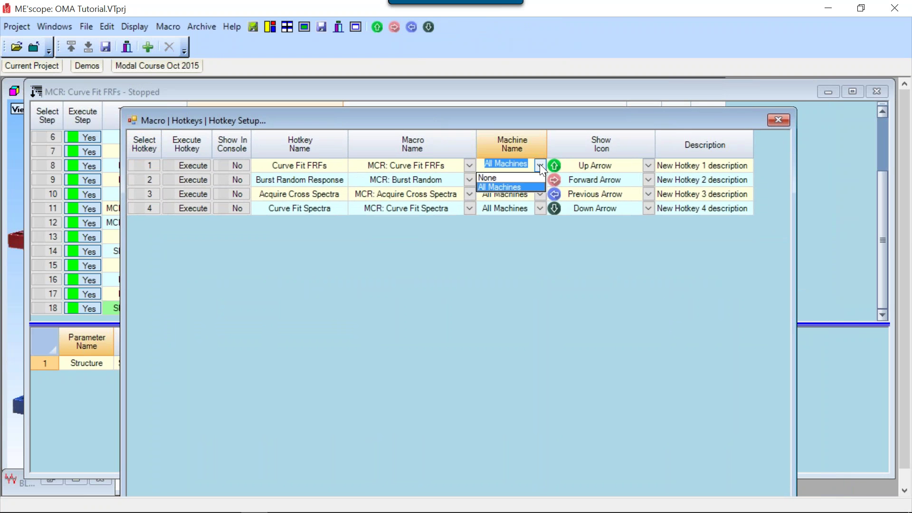
click(540, 164)
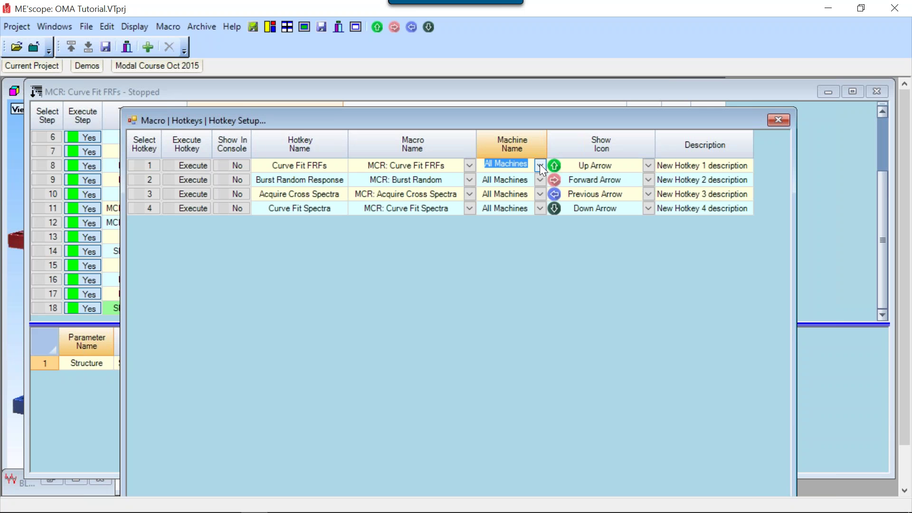
click(469, 164)
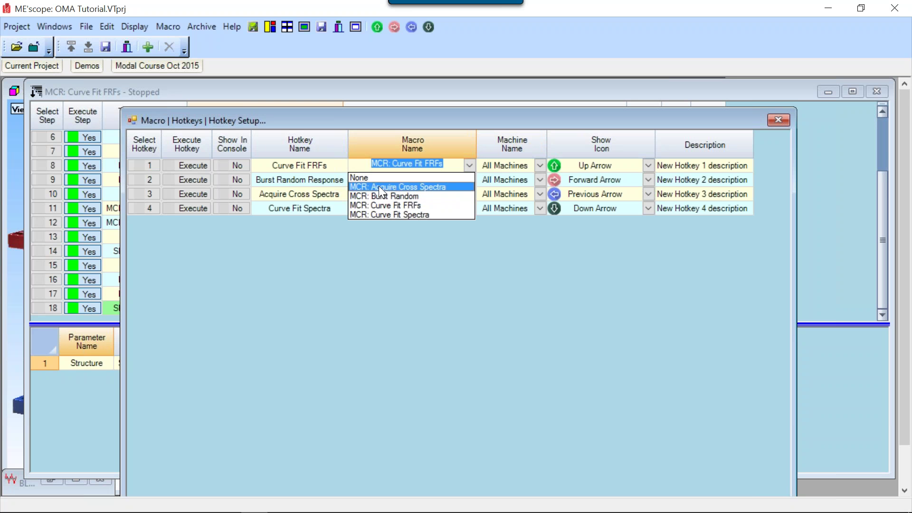
click(471, 164)
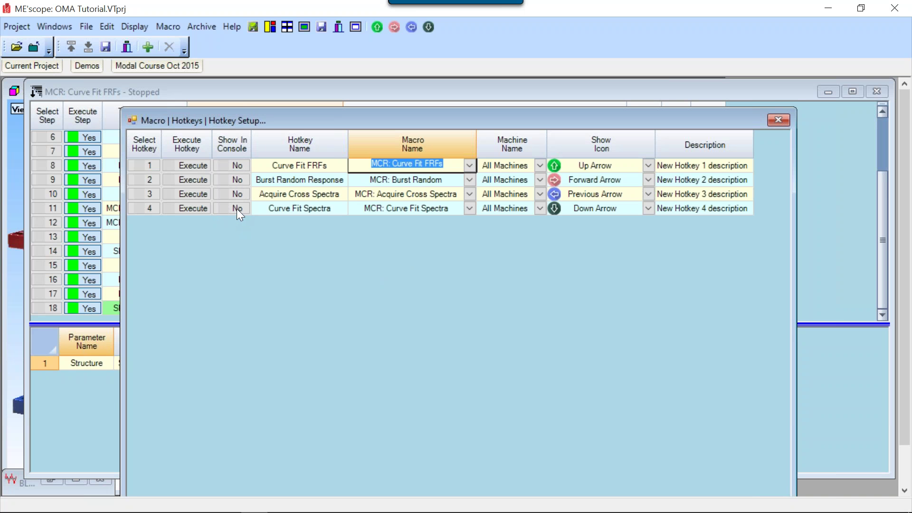
Set Show In Console to Yes for all four hotkeys and return them all to No.
click(234, 162)
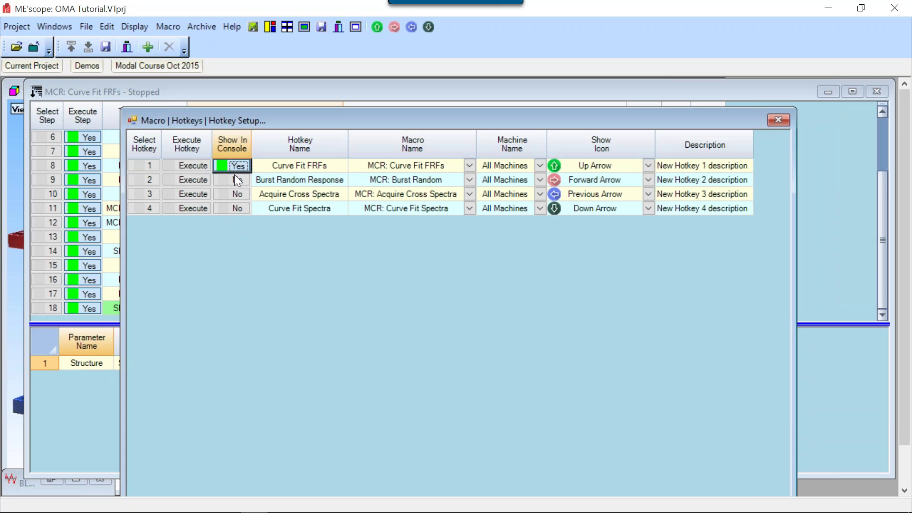
click(234, 178)
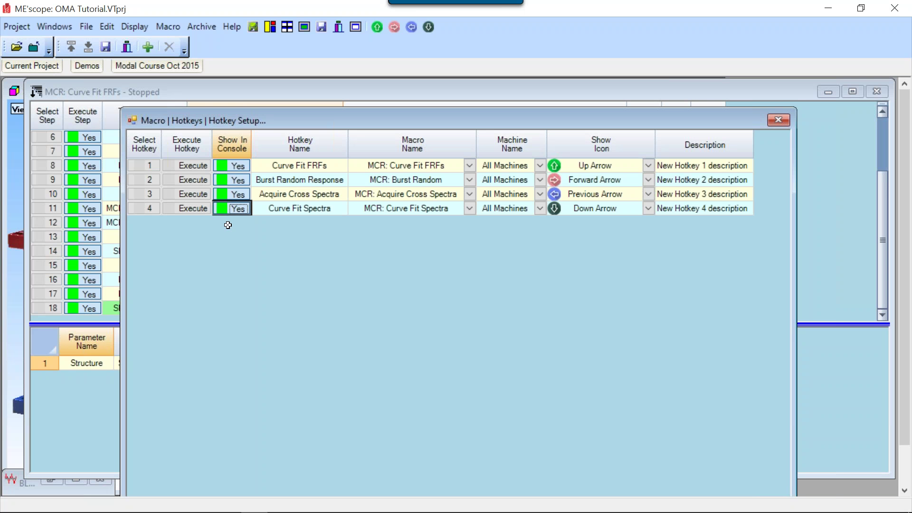
click(232, 165)
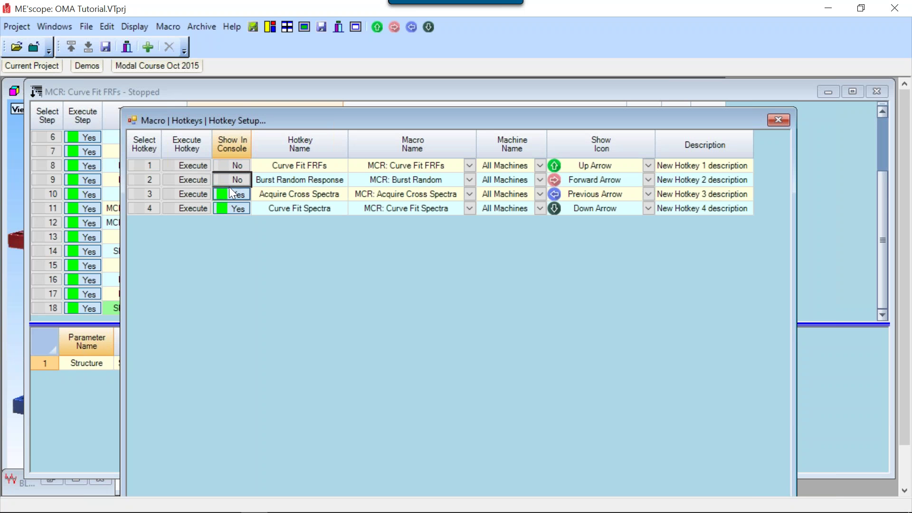
click(230, 208)
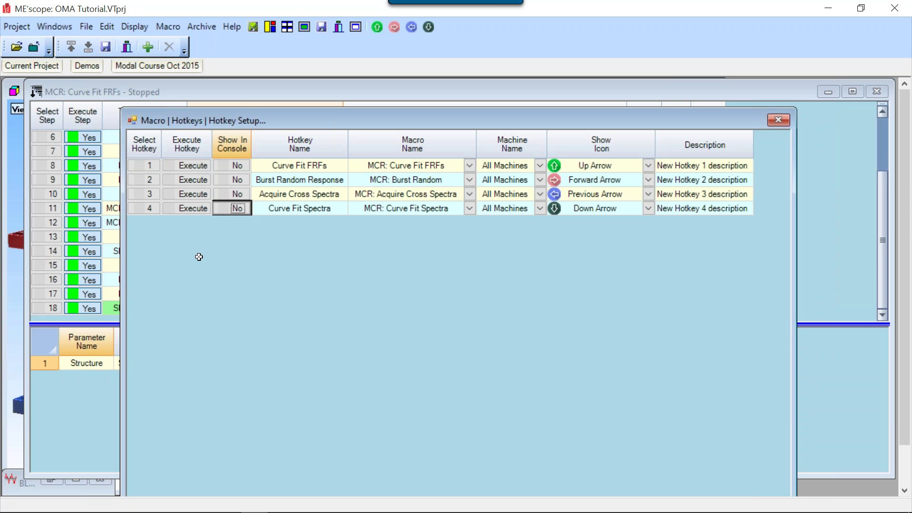
Run the Curve Fit FRFs macro from its hotkey and accept the Press Continue to Save Shapes dialog.
click(377, 27)
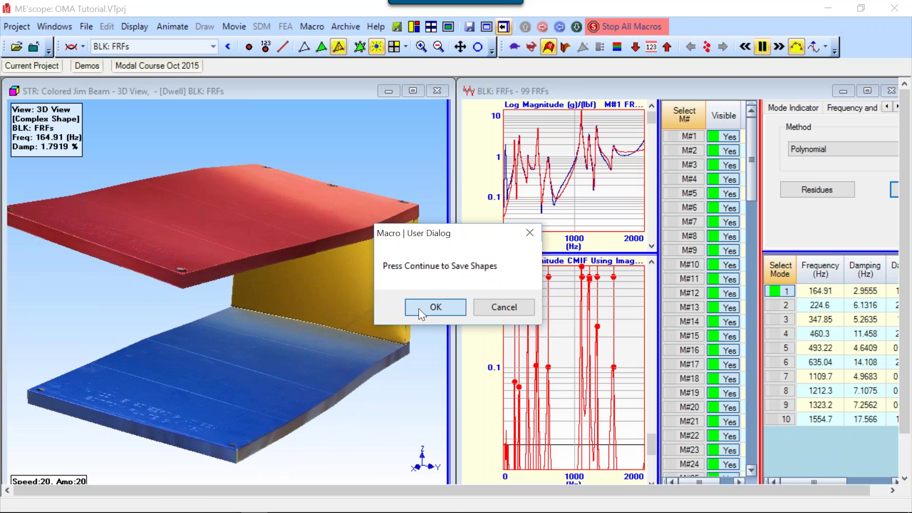
click(418, 308)
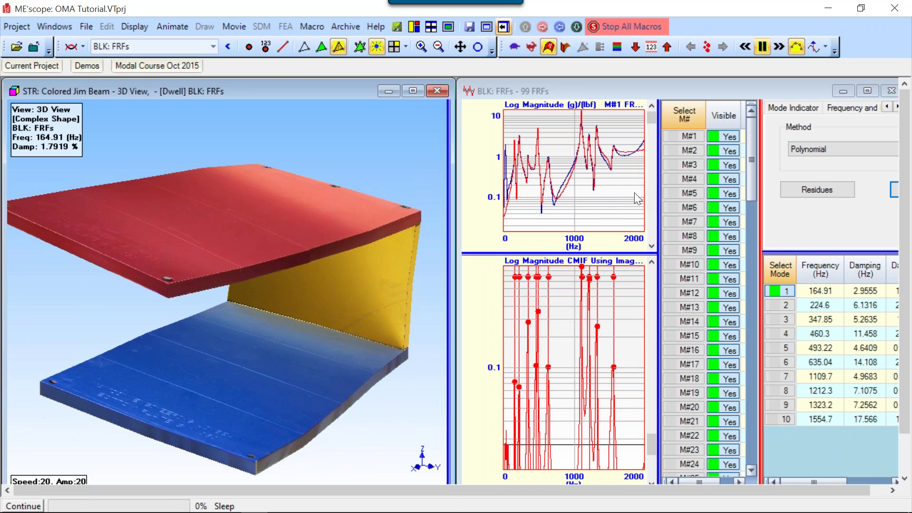
mouse_move(650, 119)
mouse_down()
mouse_move(653, 241)
mouse_move(649, 106)
mouse_up()
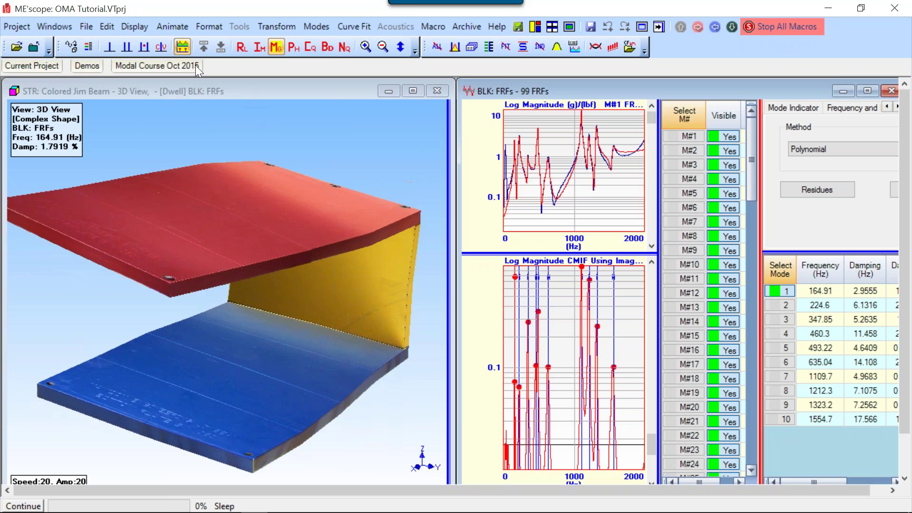
Show point numbers on the Colored Jim Beam structure and widen the FRFs measurement list to reveal its DOFs column.
click(320, 90)
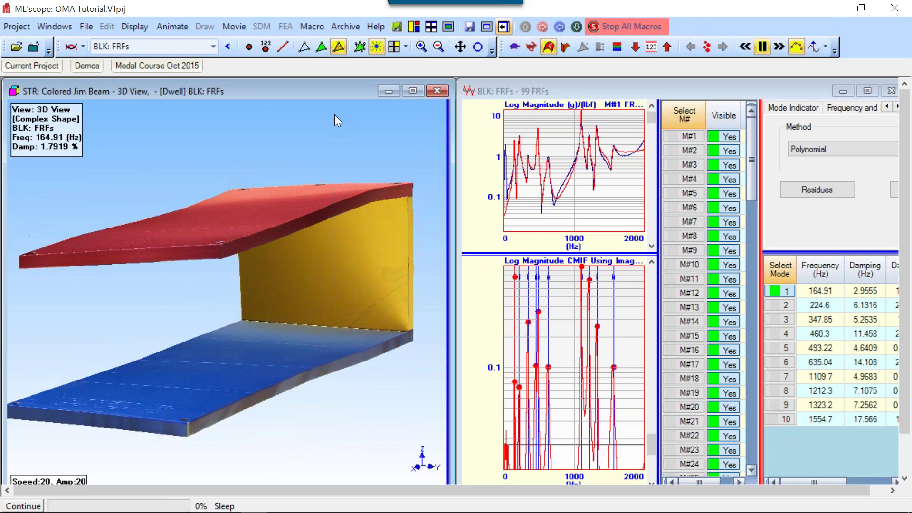
click(264, 47)
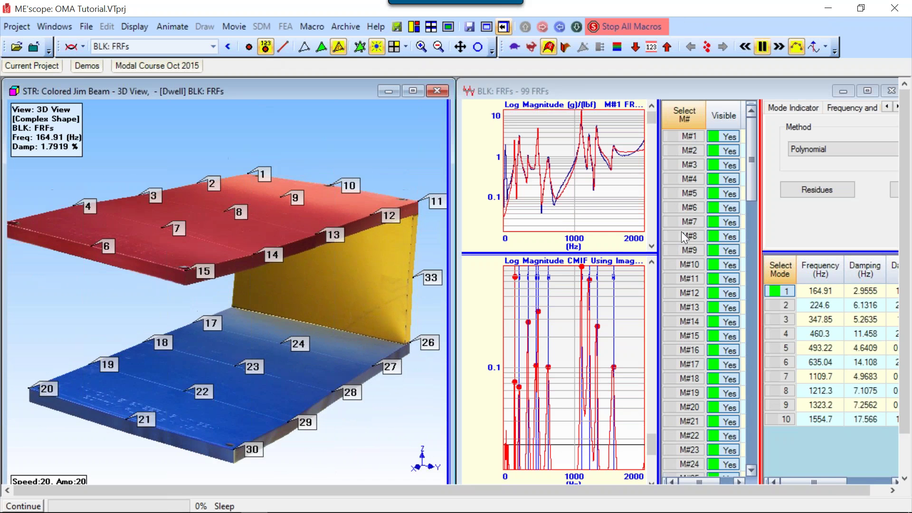
drag(659, 228, 603, 229)
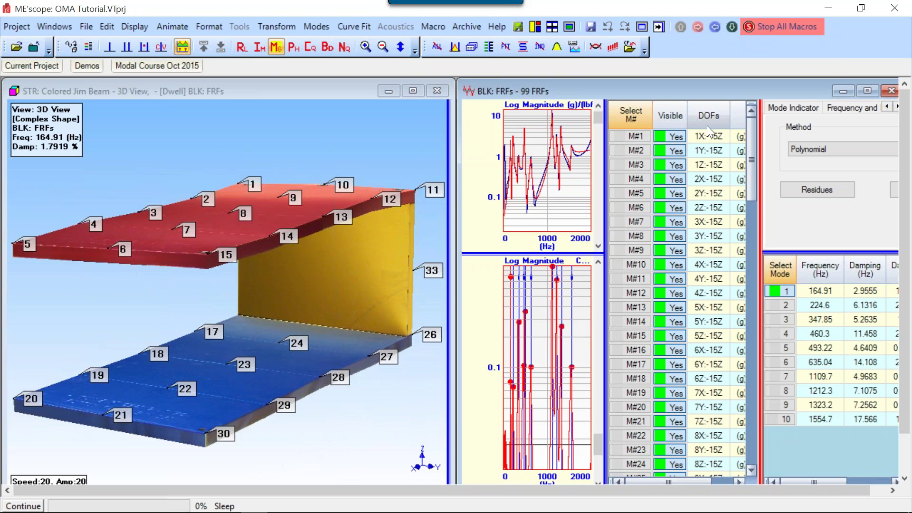